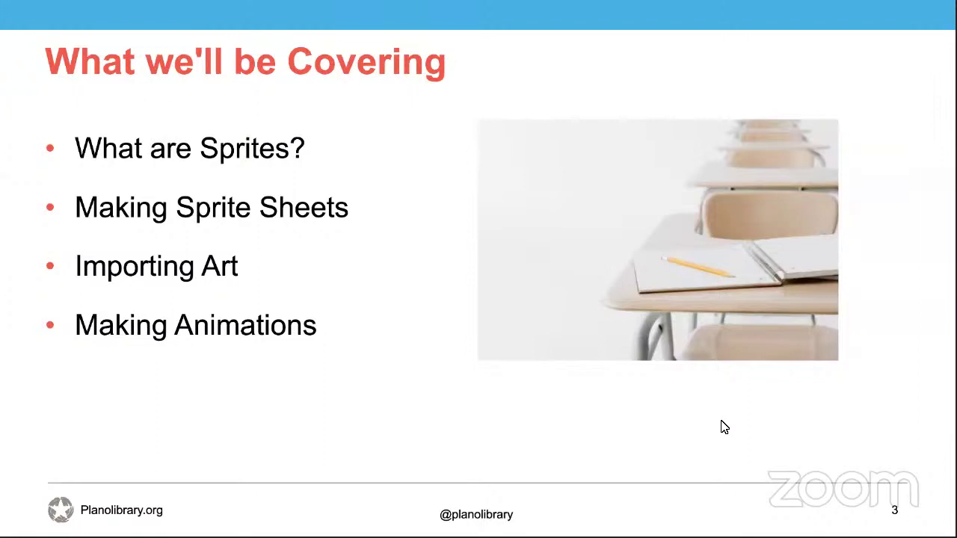
# Switch to Photoshop and examine the pixel detail of the person-sprite-sheet.png figures up close, ending with the whole sheet in view.
pyautogui.hotkey('alt', 'Tab')
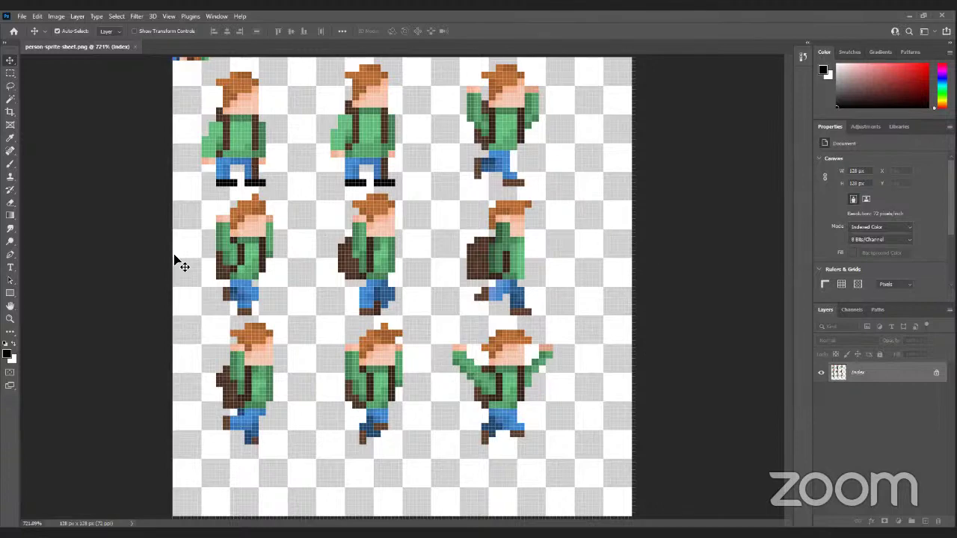
pyautogui.press('ctrl')
pyautogui.hotkey('ctrl', '+')
pyautogui.hotkey('ctrl', '+')
pyautogui.hotkey('ctrl', '+')
pyautogui.hotkey('ctrl', '+')
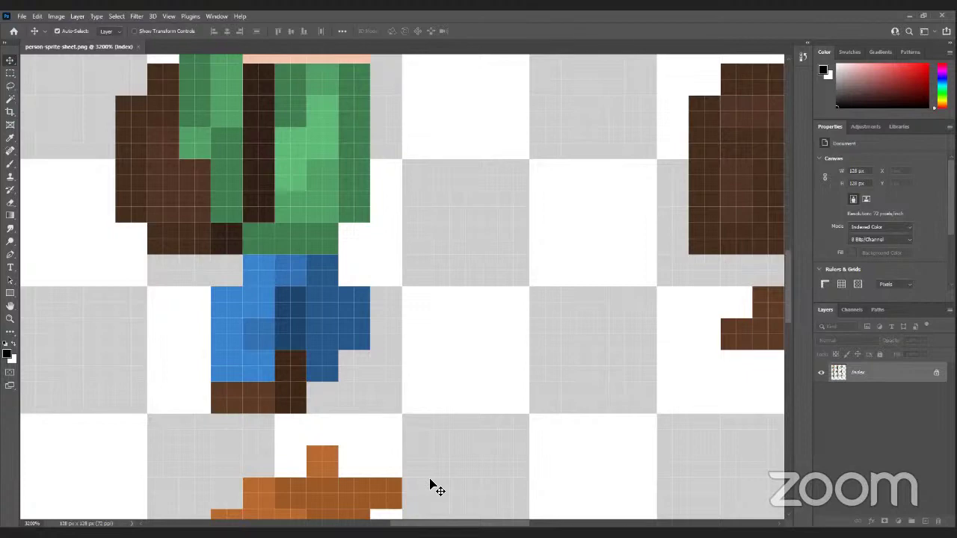
pyautogui.press('ctrl')
pyautogui.scroll(-1, 437, 487)
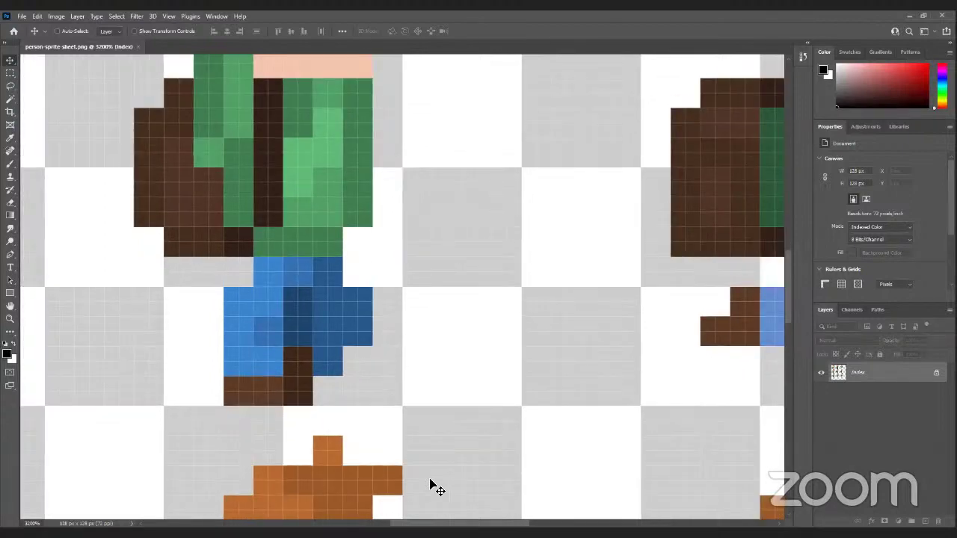
pyautogui.hotkey('ctrl', '0')
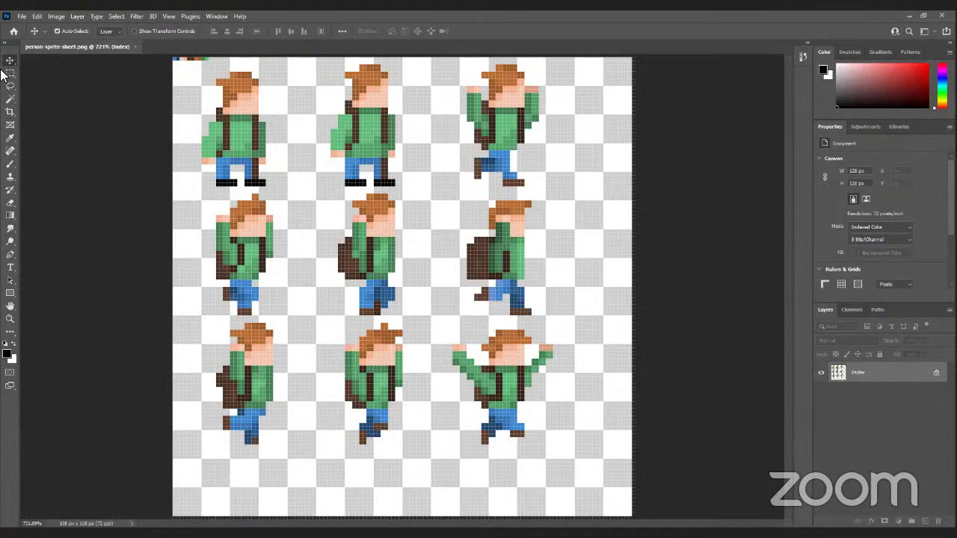
# Start a new document and set its width to 16 pixels and its height to 9 pixels.
pyautogui.click(22, 17)
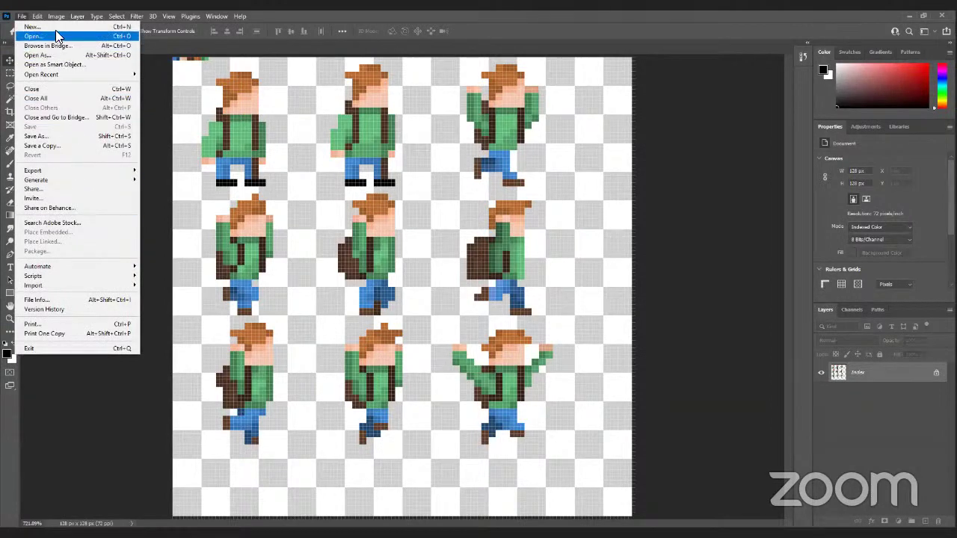
pyautogui.click(55, 27)
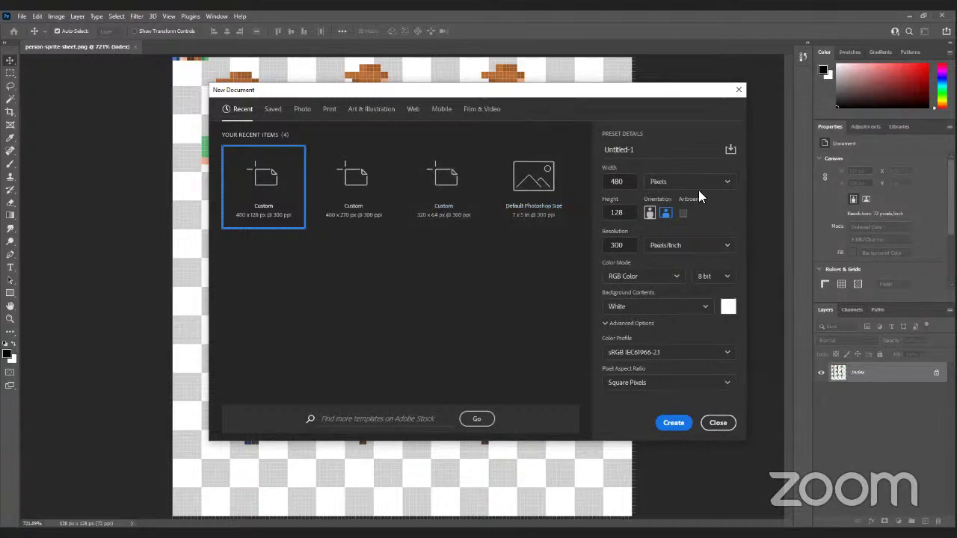
pyautogui.doubleClick(616, 182)
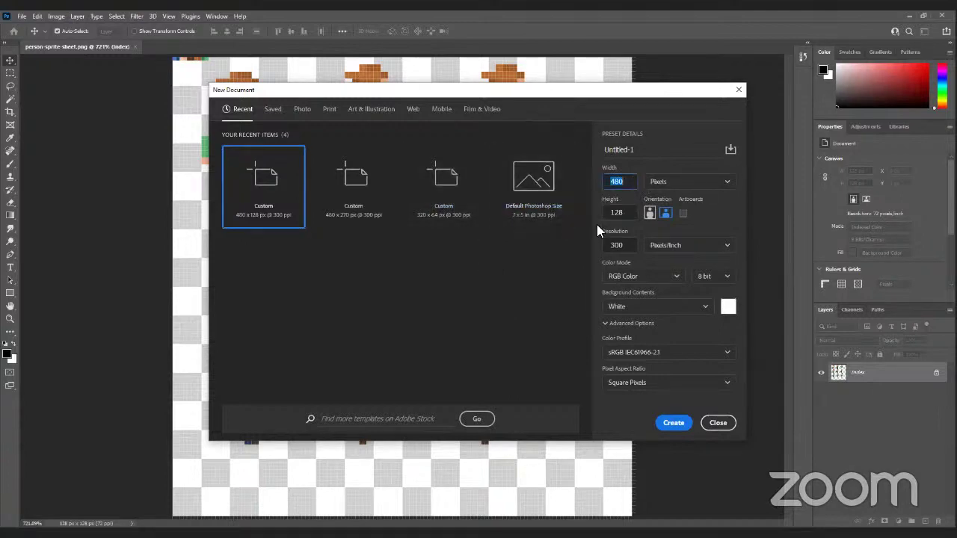
pyautogui.write('16')
pyautogui.doubleClick(616, 213)
pyautogui.write('9')
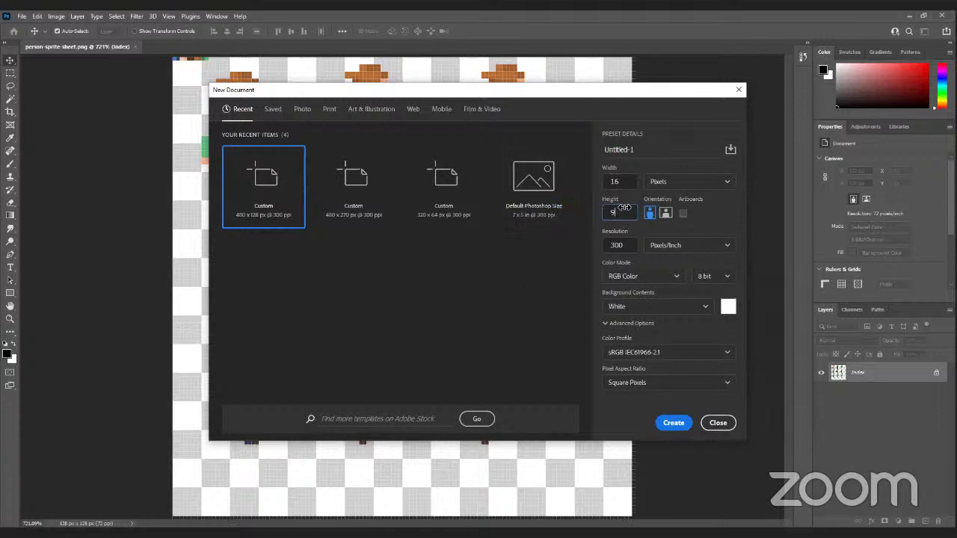
# Scale the new document's size by 5 to 80 × 45 pixels and create it at 300 pixels/inch.
pyautogui.click(628, 182)
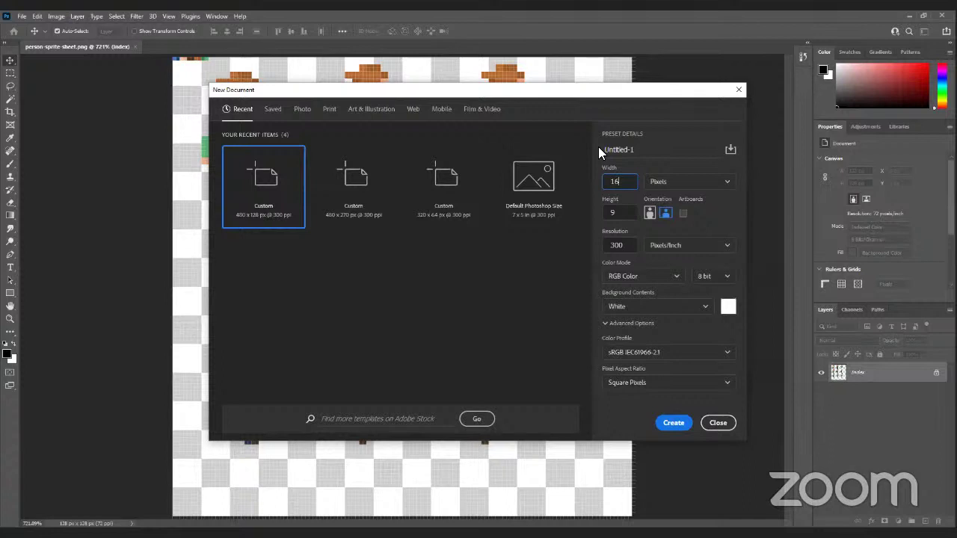
pyautogui.write('*5')
pyautogui.press('Return')
pyautogui.doubleClick(631, 187)
pyautogui.click(627, 212)
pyautogui.write('65')
pyautogui.press('Return')
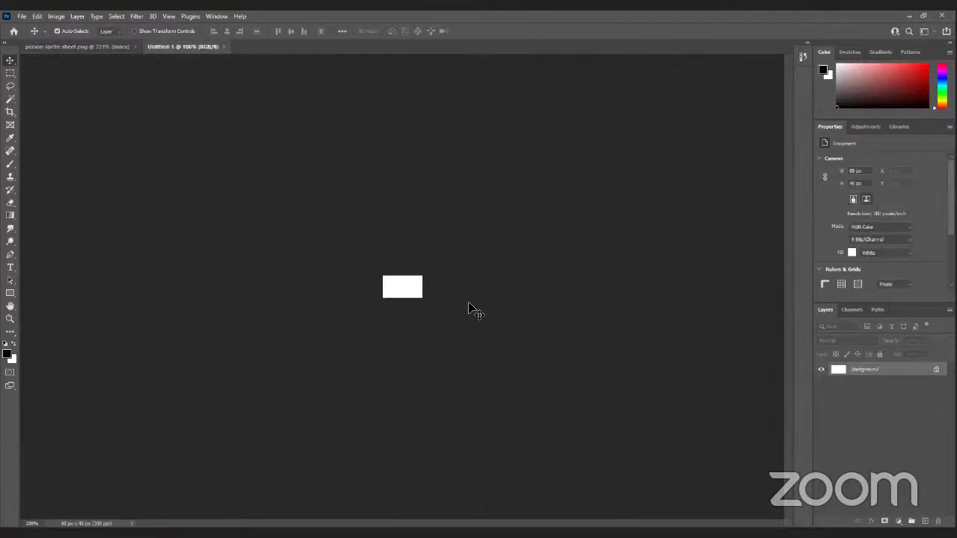
pyautogui.hotkey('ctrl', '0')
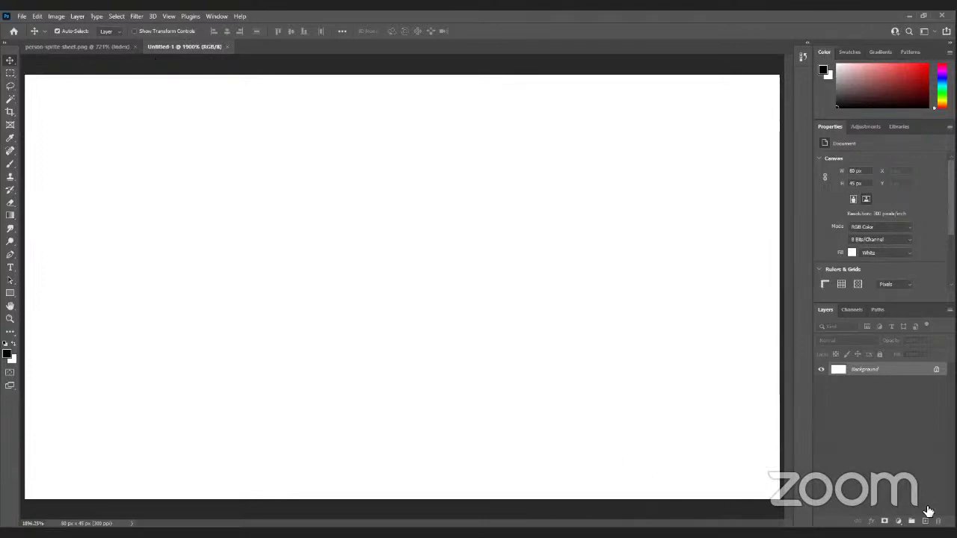
# Convert the blank document's background to a regular layer and hide it beneath a new empty layer.
pyautogui.click(97, 45)
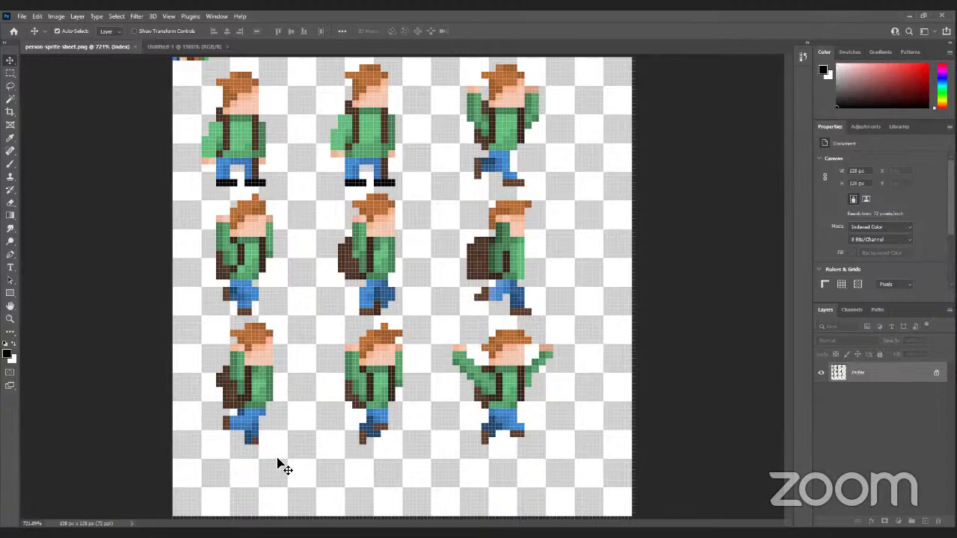
pyautogui.click(164, 46)
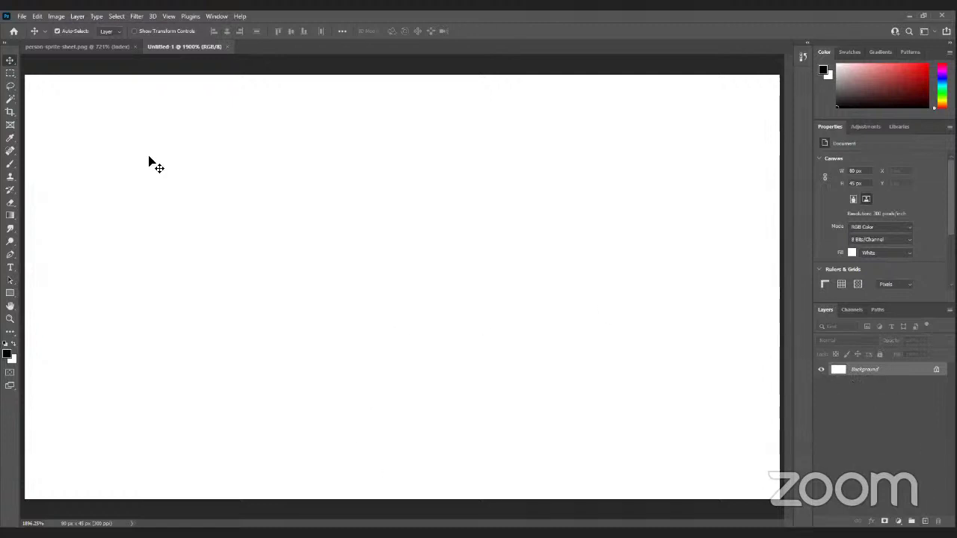
pyautogui.doubleClick(878, 371)
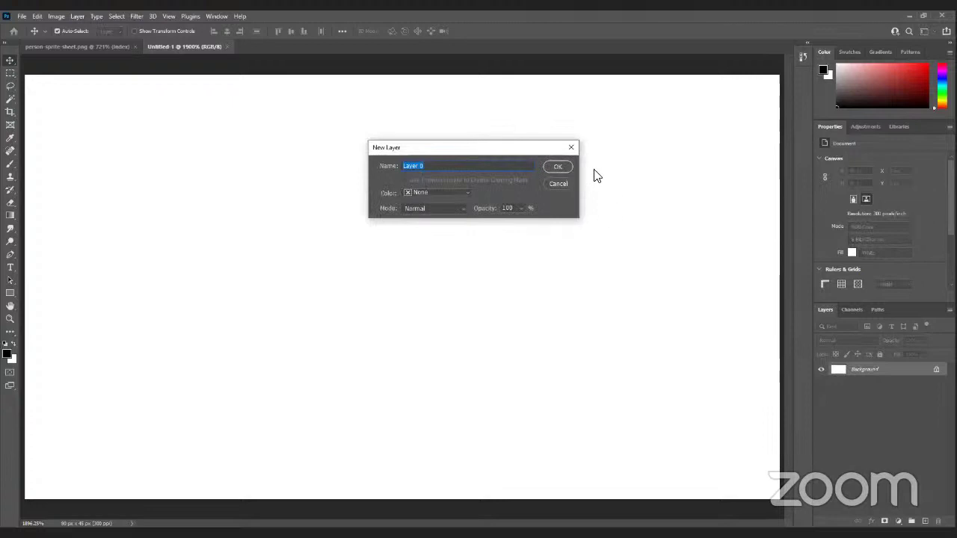
pyautogui.click(559, 166)
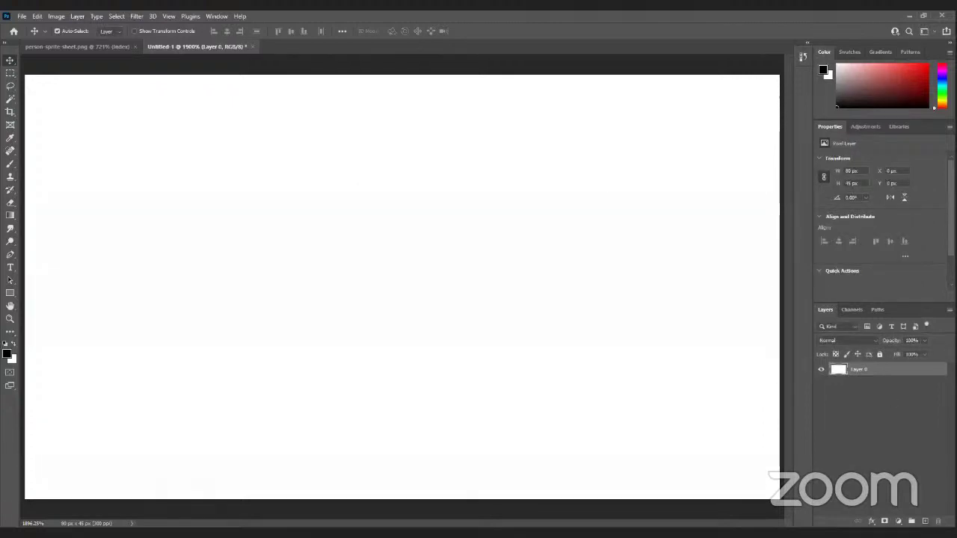
pyautogui.hotkey('ctrl', 'shift', 'alt', 'n')
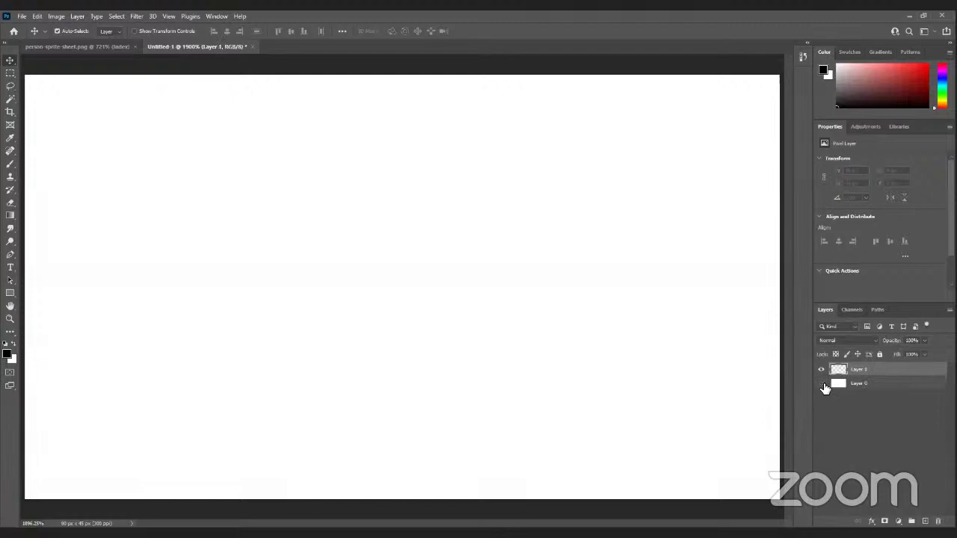
pyautogui.click(821, 384)
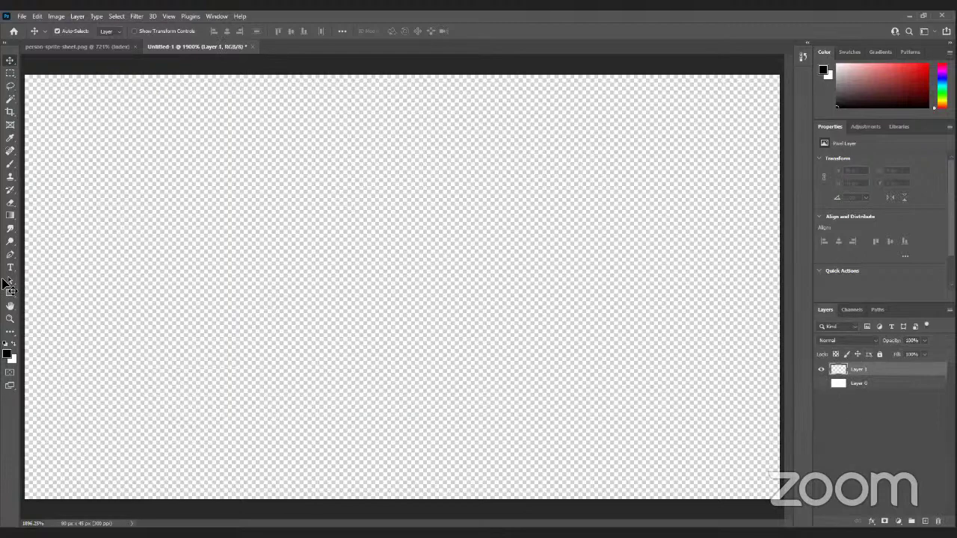
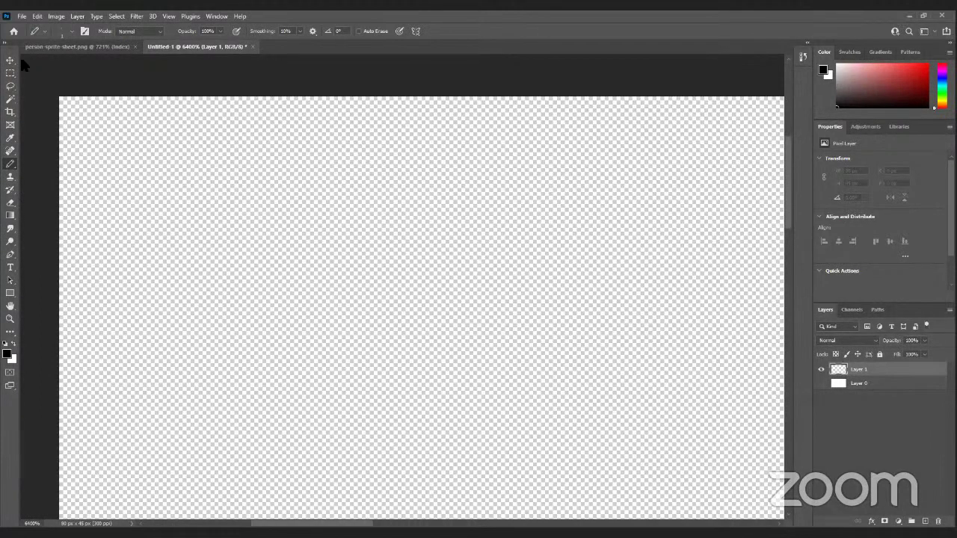
# Create another 80 × 45 pixel document with the resolution set to 72 pixels/inch.
pyautogui.click(22, 16)
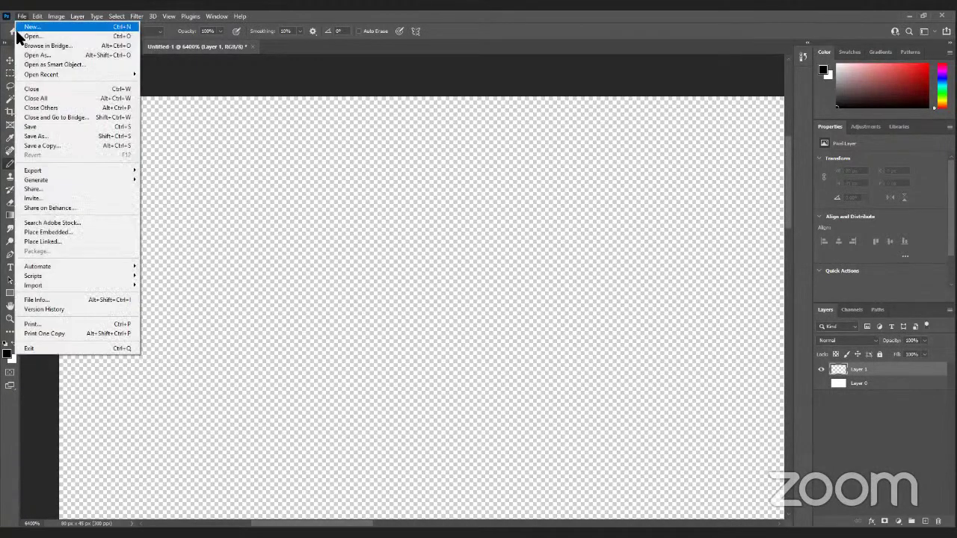
pyautogui.click(19, 27)
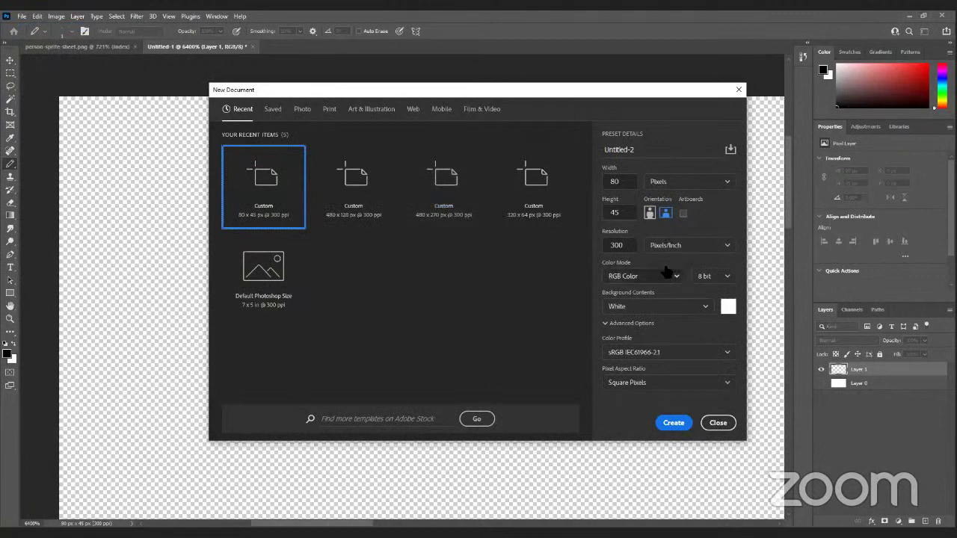
pyautogui.click(622, 245)
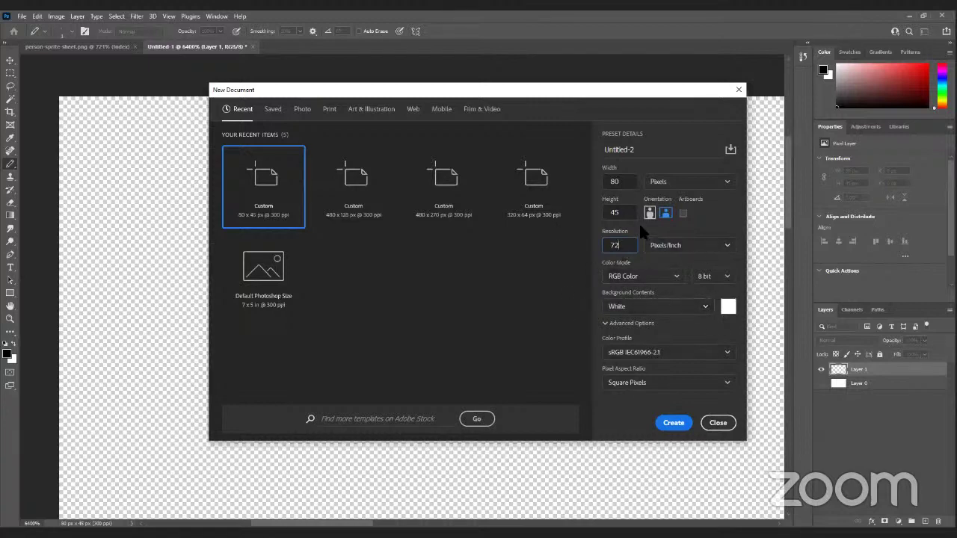
pyautogui.click(674, 423)
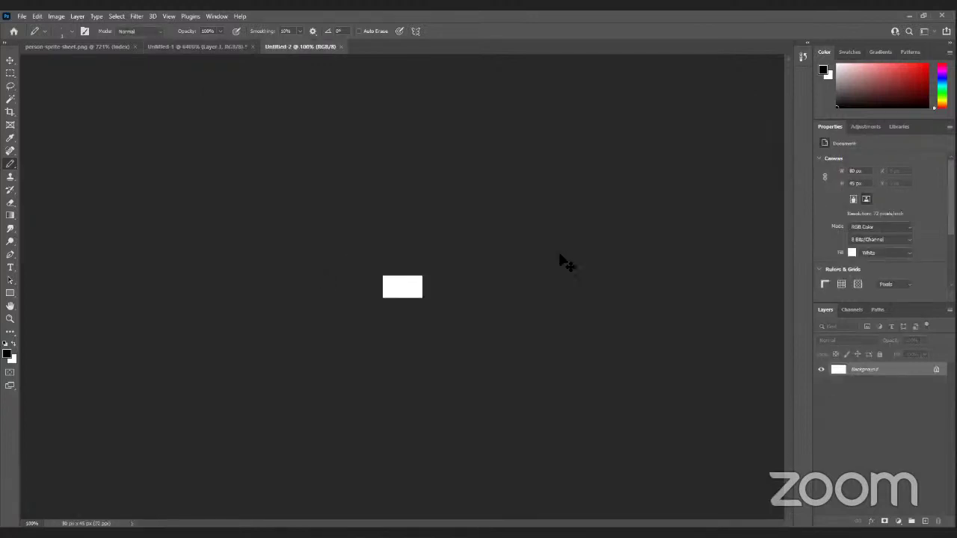
pyautogui.hotkey('ctrl', '0')
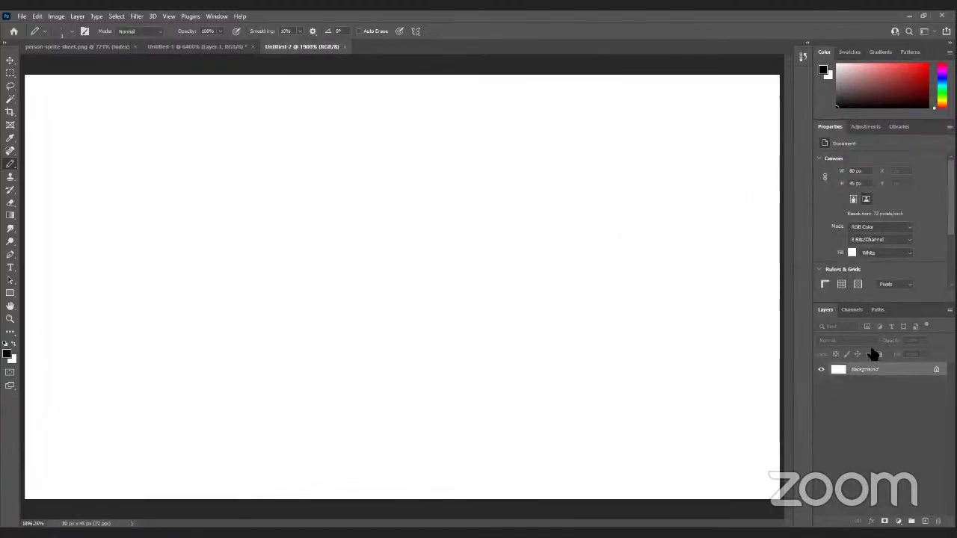
# Turn the 72 pixels/inch document's background into a regular layer and hide it beneath a new empty layer.
pyautogui.click(564, 171)
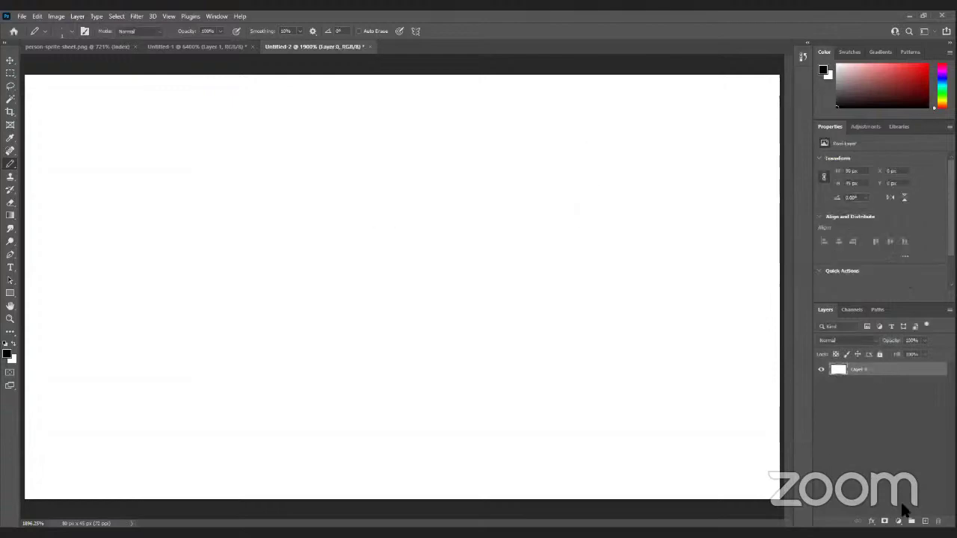
pyautogui.click(924, 521)
pyautogui.click(821, 383)
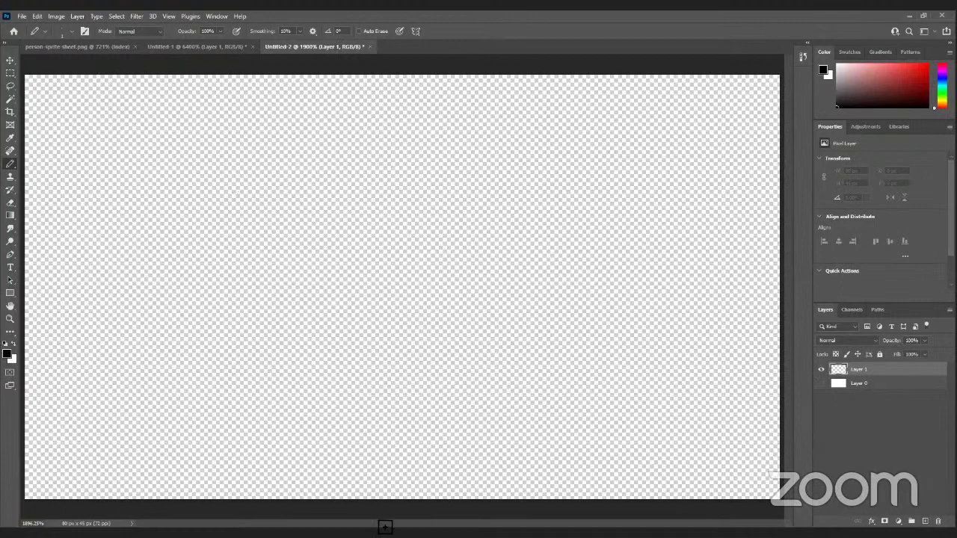
# Draw three separate single black pixels on the empty layer with the Pencil tool.
pyautogui.click(124, 154)
pyautogui.click(152, 192)
pyautogui.click(332, 202)
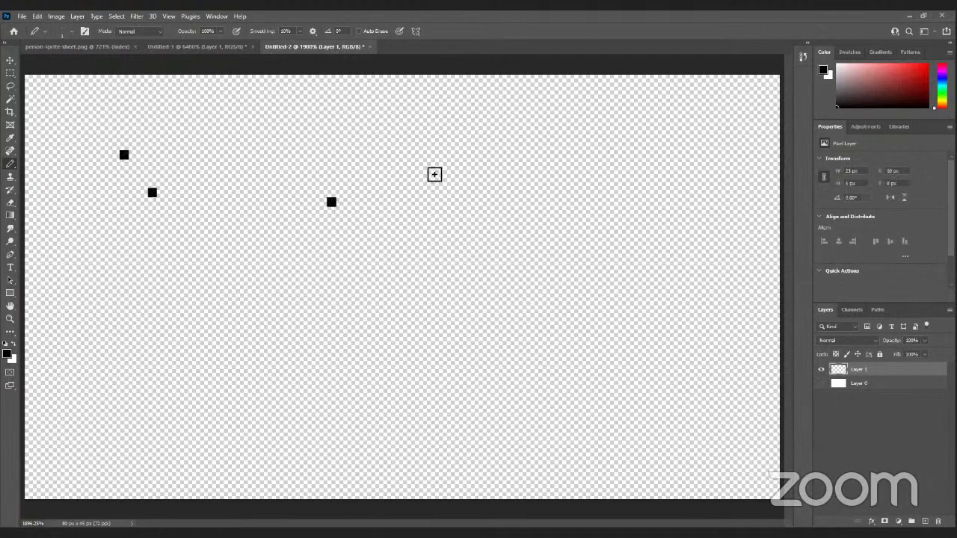
# Scribble freehand one-pixel black pencil lines across the canvas and undo them, keeping the three single pixels.
pyautogui.moveTo(425, 162); pyautogui.dragTo(212, 240)
pyautogui.moveTo(501, 267)
pyautogui.mouseDown()
pyautogui.moveTo(421, 282)
pyautogui.moveTo(387, 356)
pyautogui.moveTo(274, 405)
pyautogui.moveTo(413, 337)
pyautogui.moveTo(466, 182)
pyautogui.moveTo(622, 235)
pyautogui.mouseUp()
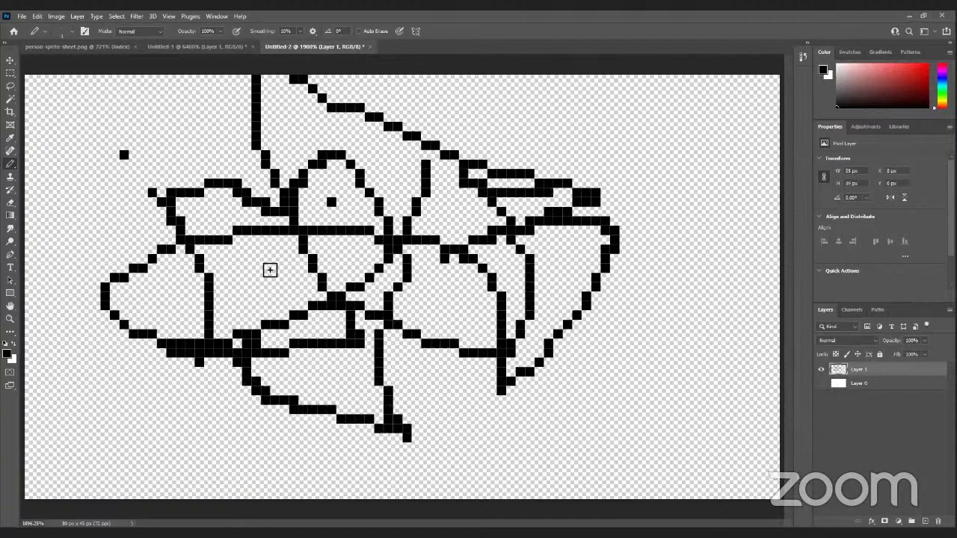
pyautogui.hotkey('ctrl', 'z')
pyautogui.hotkey('ctrl', 'z')
pyautogui.hotkey('ctrl', 'z')
pyautogui.hotkey('ctrl', 'z')
pyautogui.hotkey('ctrl', 'z')
pyautogui.hotkey('ctrl', 'z')
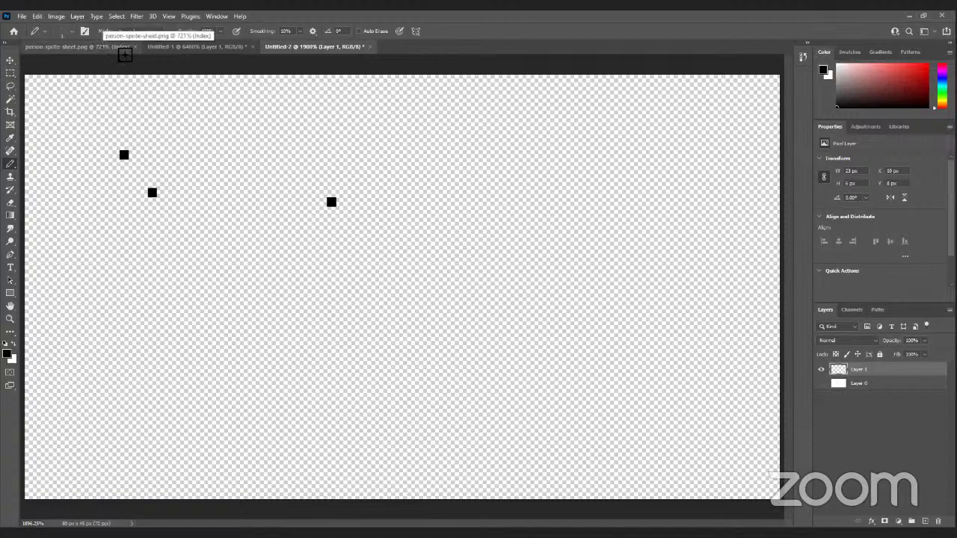
# Close the Untitled-1 document without saving its changes.
pyautogui.click(252, 47)
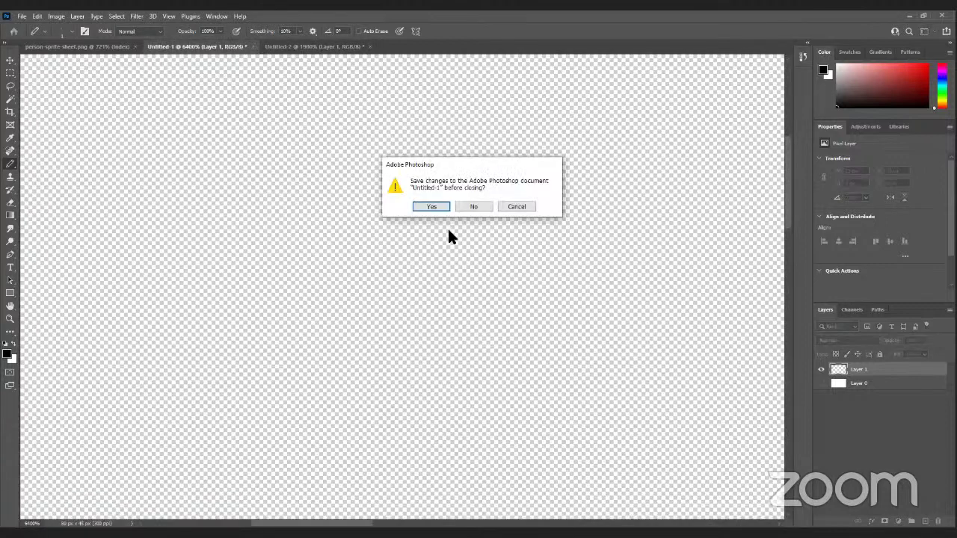
pyautogui.click(473, 206)
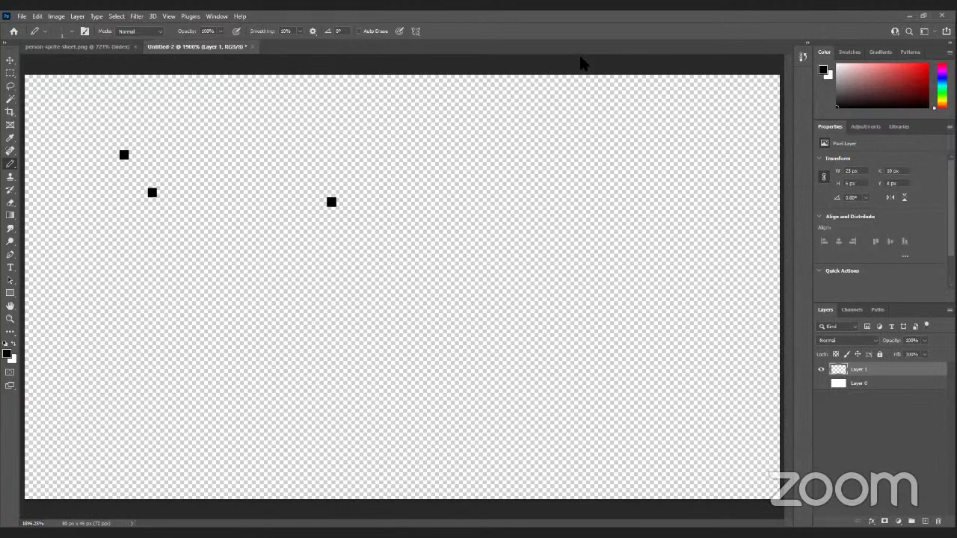
# Create a trial document 16 pixels wide and 9 pixels high, using RGB Color and a white background.
pyautogui.click(22, 16)
pyautogui.press('Escape')
pyautogui.hotkey('ctrl', 'n')
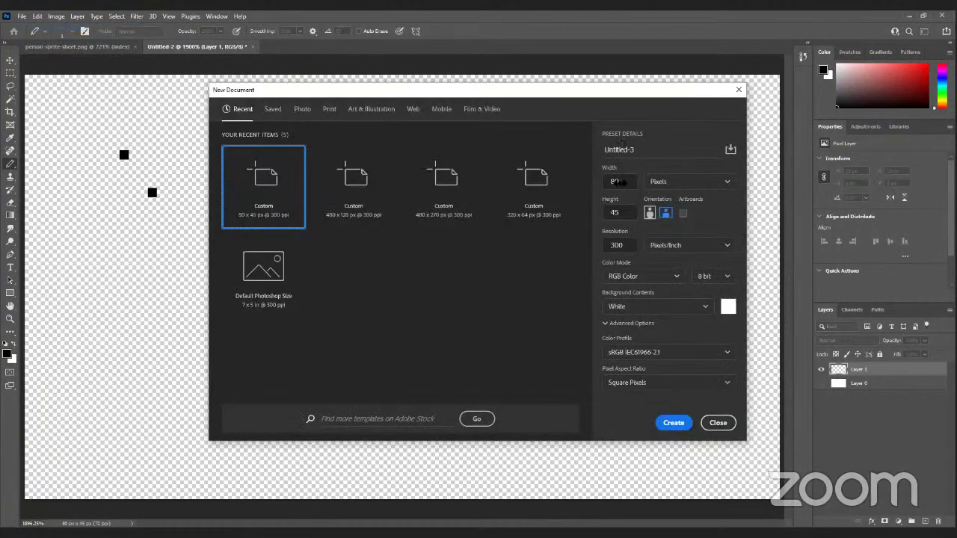
pyautogui.moveTo(624, 183); pyautogui.dragTo(584, 192)
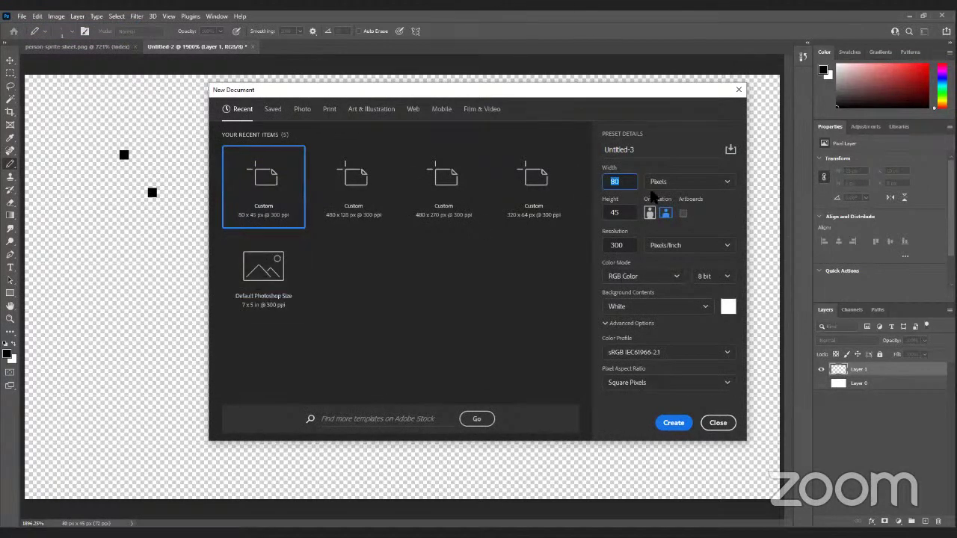
pyautogui.write('16')
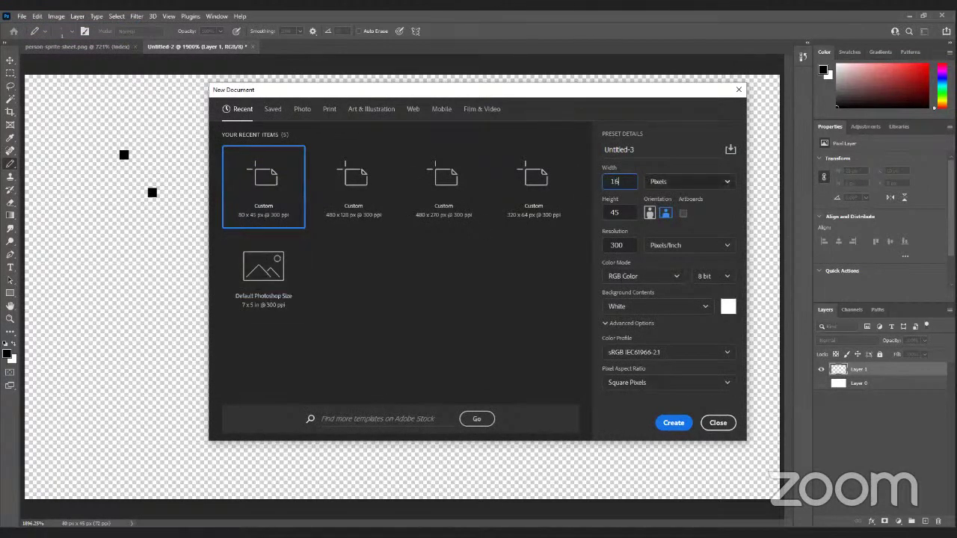
pyautogui.moveTo(634, 212); pyautogui.dragTo(590, 217)
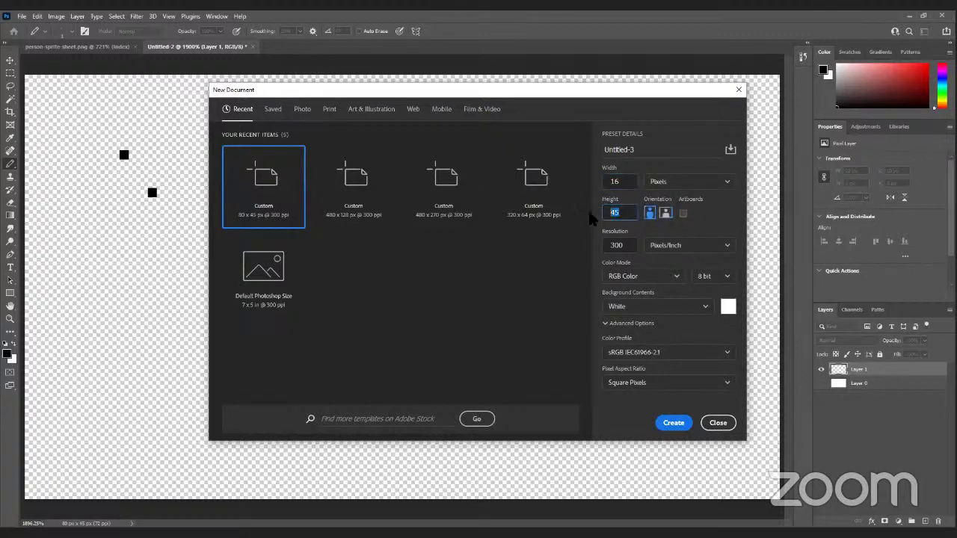
pyautogui.write('5')
pyautogui.click(631, 181)
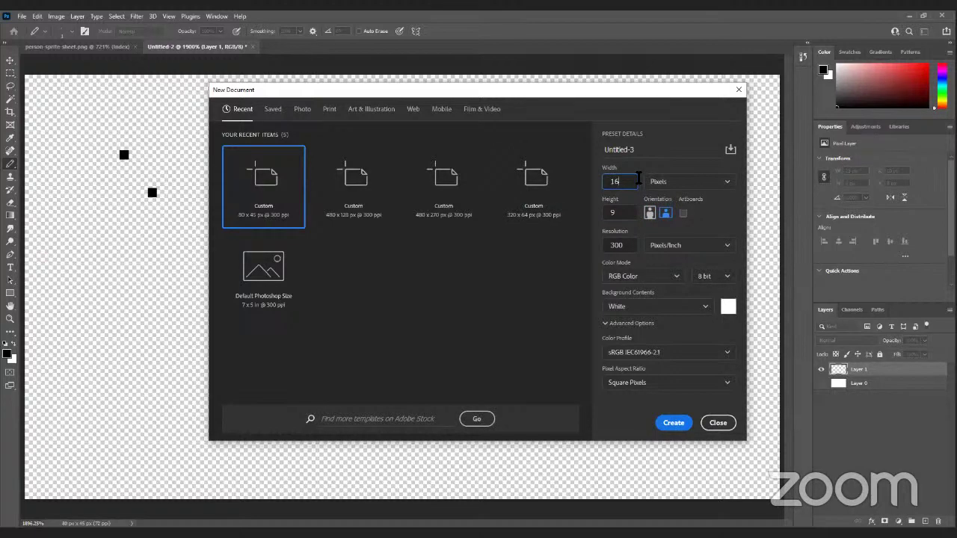
pyautogui.press('Return')
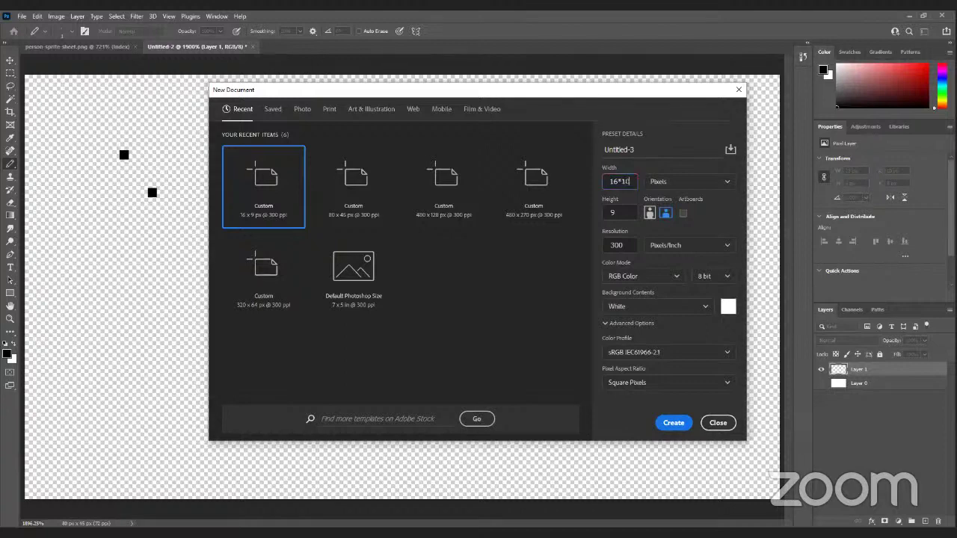
# Try a new document setup of 160 × 90 pixels at 72 pixels/inch and dismiss it without creating the document.
pyautogui.click(628, 207)
pyautogui.click(628, 249)
pyautogui.write('72')
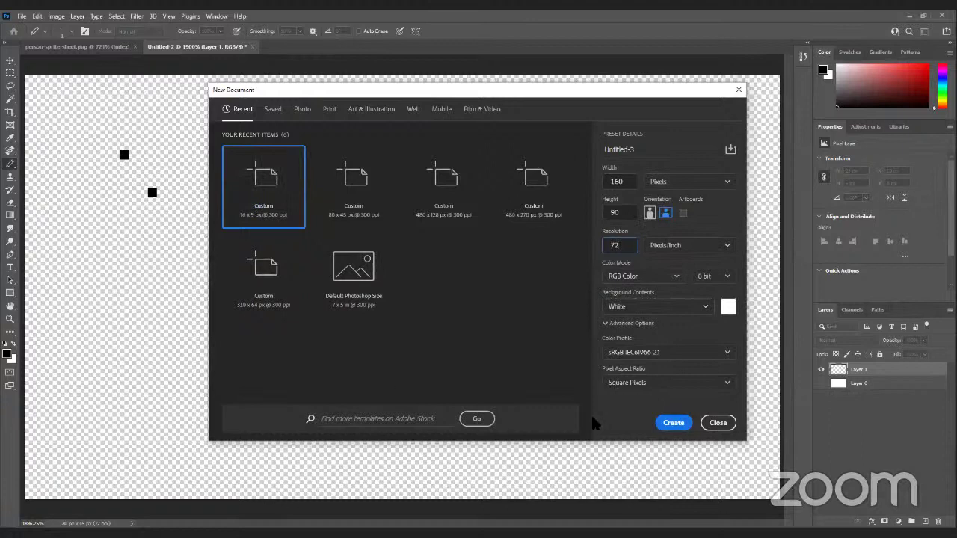
pyautogui.click(698, 424)
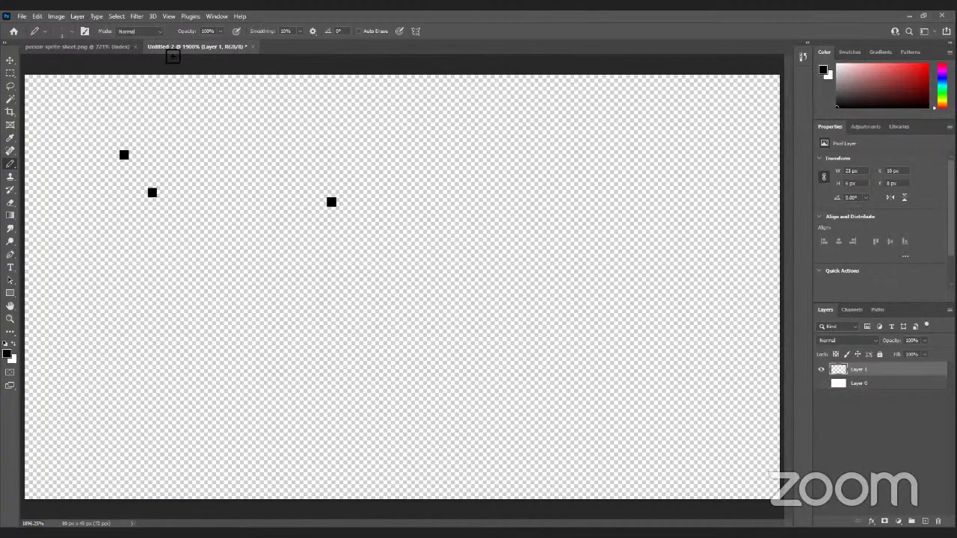
# Lasso the raised-arms sprite in the first row of person-sprite-sheet.png and copy it into the Untitled-2 document.
pyautogui.hotkey('ctrl', 'Tab')
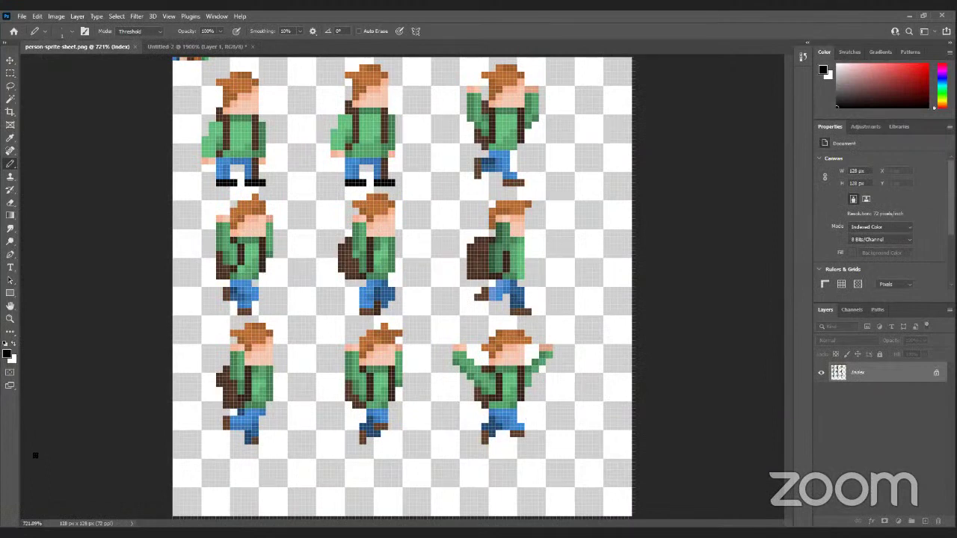
pyautogui.click(10, 87)
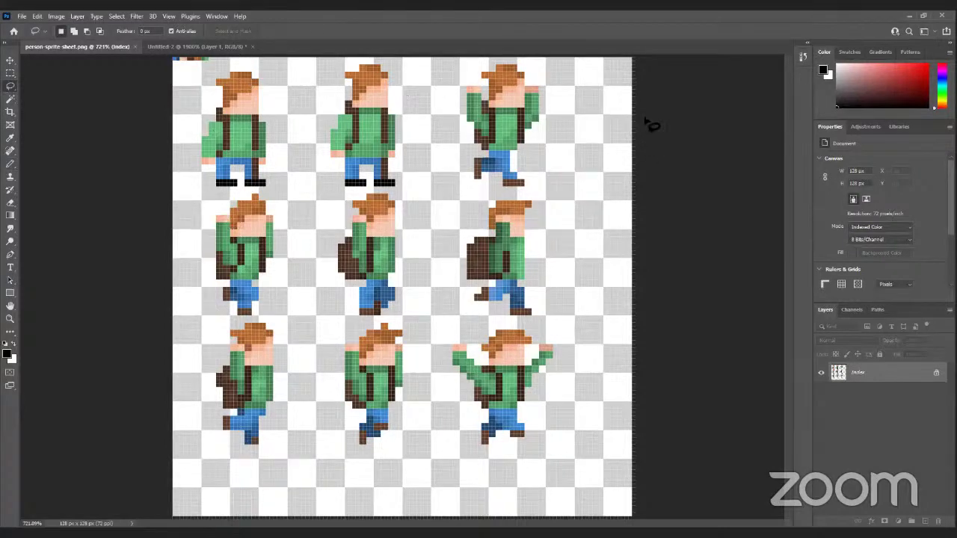
pyautogui.moveTo(493, 64)
pyautogui.mouseDown()
pyautogui.moveTo(455, 73)
pyautogui.moveTo(446, 107)
pyautogui.moveTo(460, 170)
pyautogui.moveTo(492, 191)
pyautogui.moveTo(550, 189)
pyautogui.moveTo(569, 150)
pyautogui.moveTo(563, 99)
pyautogui.moveTo(528, 63)
pyautogui.moveTo(487, 66)
pyautogui.mouseUp()
pyautogui.click(195, 46)
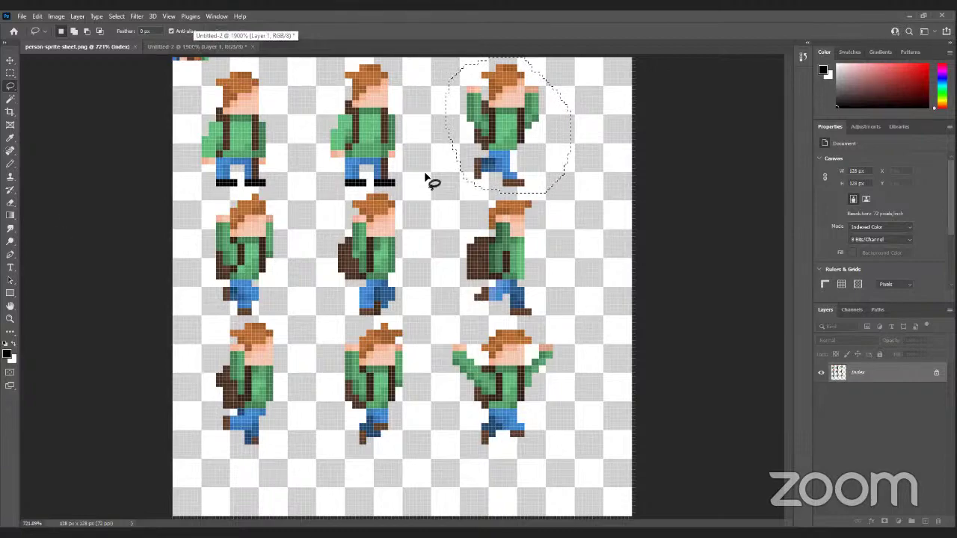
pyautogui.hotkey('ctrl', 'v')
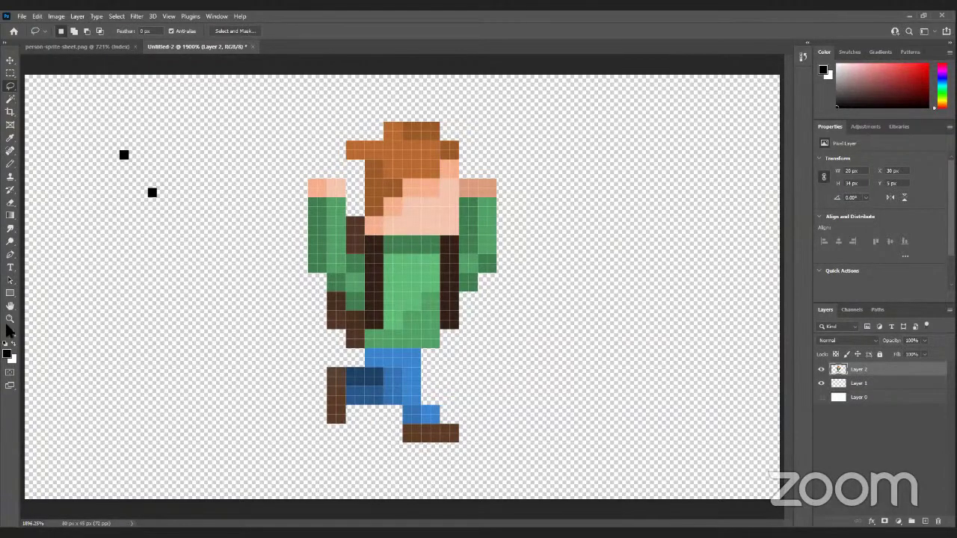
# Set the foreground color to the light violet-blue 7b7beb.
pyautogui.click(7, 354)
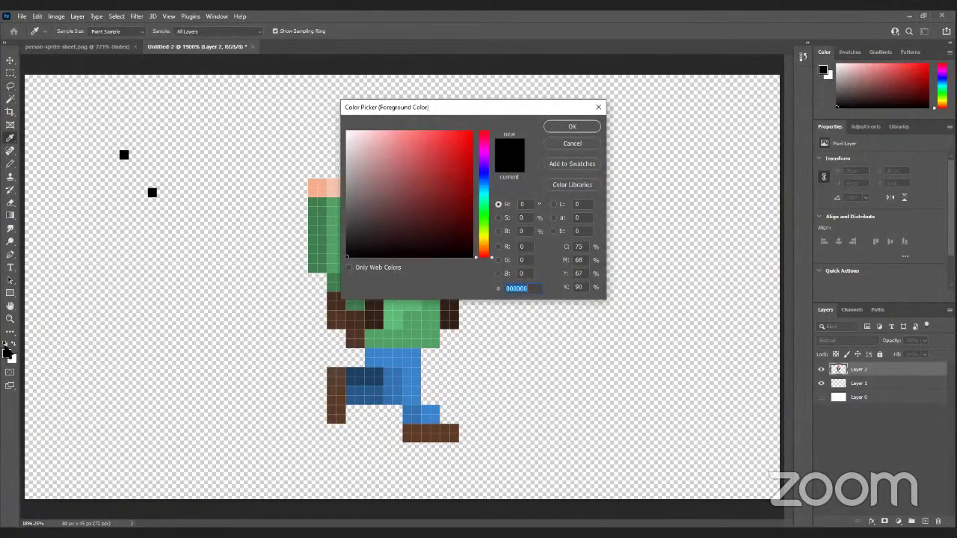
pyautogui.moveTo(485, 112); pyautogui.dragTo(724, 162)
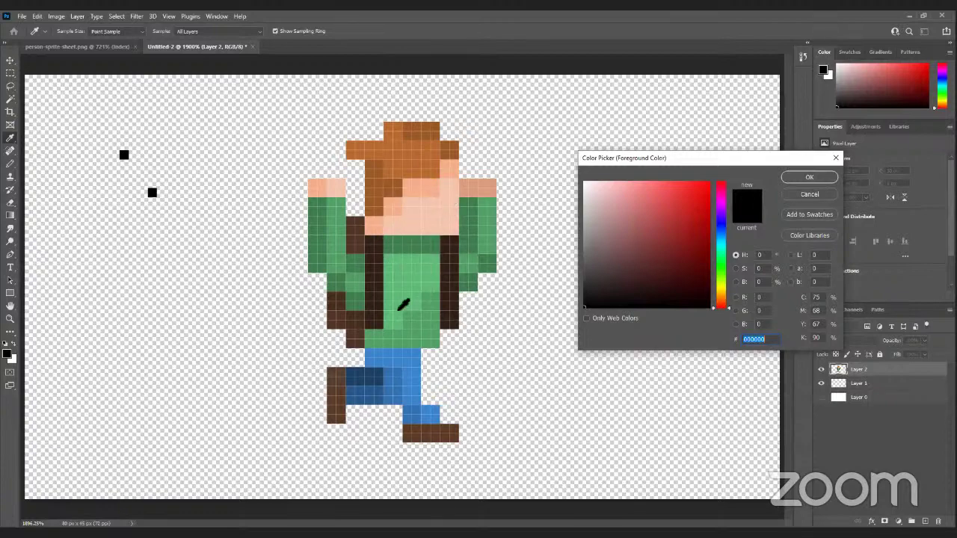
pyautogui.click(410, 278)
pyautogui.click(721, 224)
pyautogui.moveTo(663, 203); pyautogui.dragTo(646, 193)
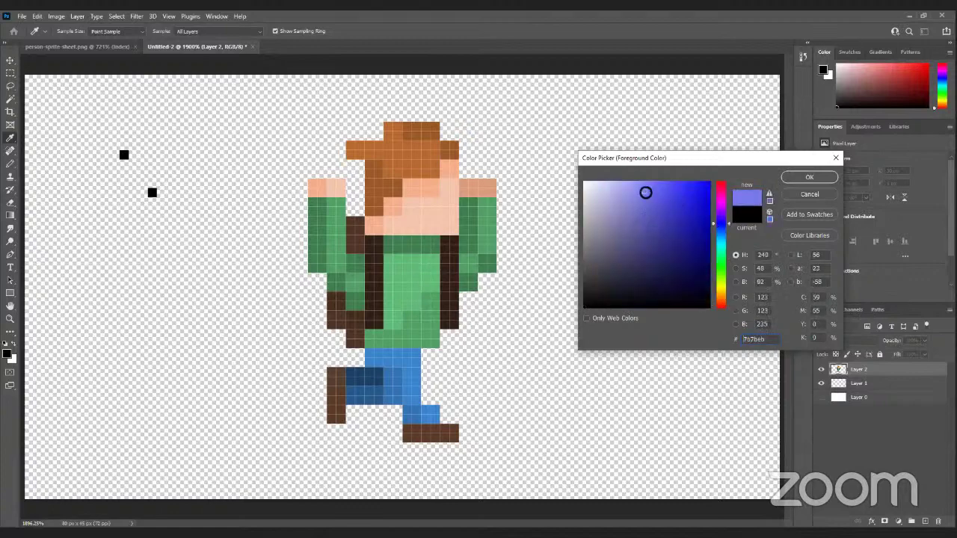
pyautogui.click(796, 181)
pyautogui.press('l')
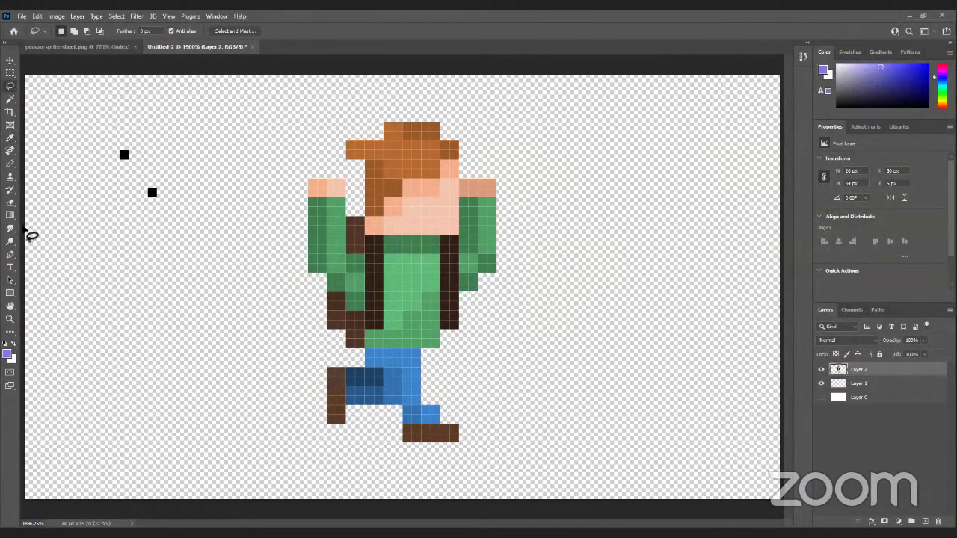
# Try filling the sprite's green shirt front with the violet-blue using the Paint Bucket, once with anti-aliasing and once without.
pyautogui.click(10, 162)
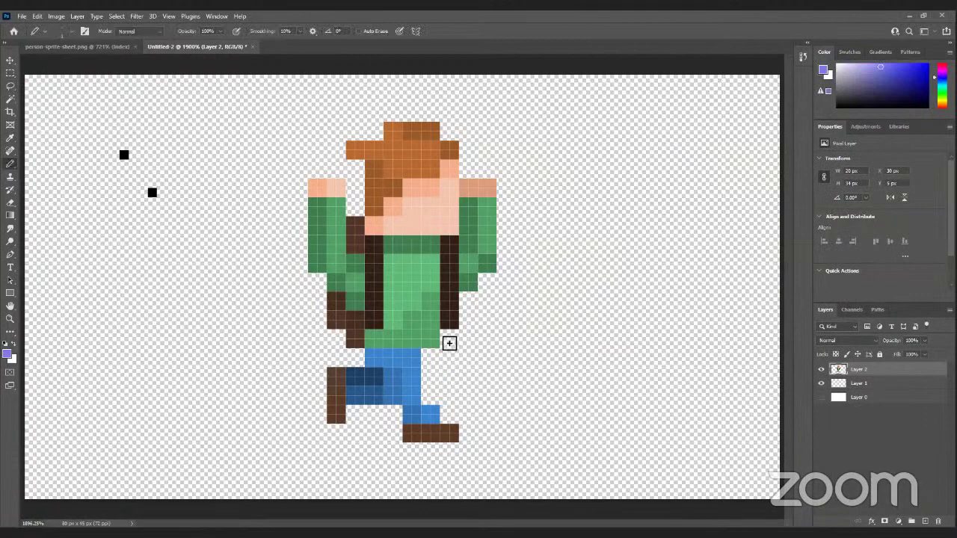
pyautogui.click(11, 216)
pyautogui.click(407, 295)
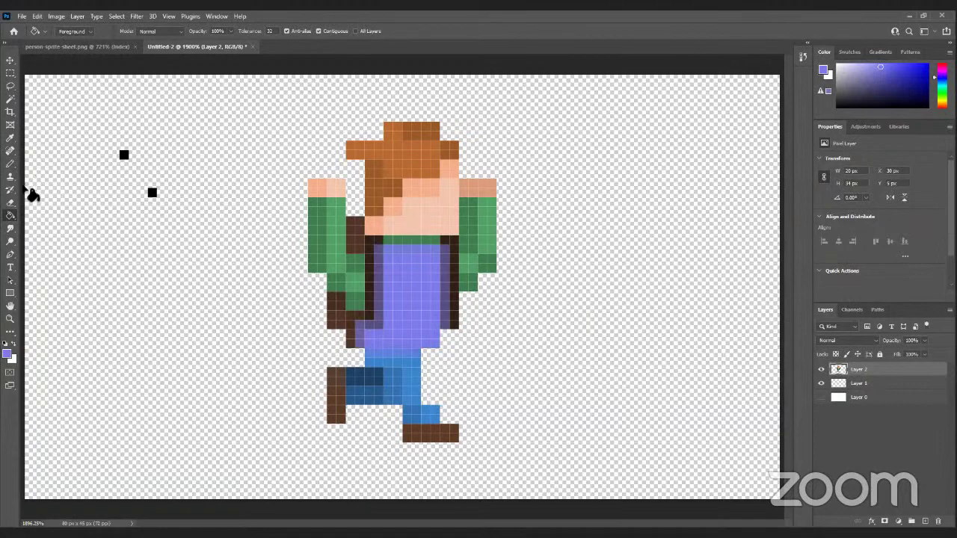
pyautogui.click(286, 31)
pyautogui.click(420, 319)
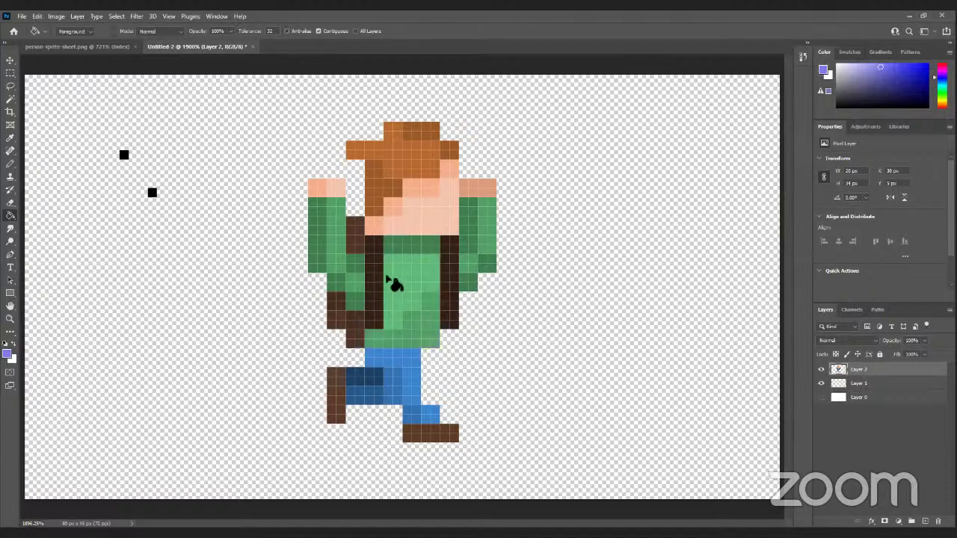
pyautogui.hotkey('ctrl', 'z')
pyautogui.hotkey('ctrl', 'shift', 'z')
# Fill the shirt front with anti-aliasing on for comparison, undo it, and refill it violet-blue with anti-aliasing off.
pyautogui.click(287, 32)
pyautogui.click(400, 284)
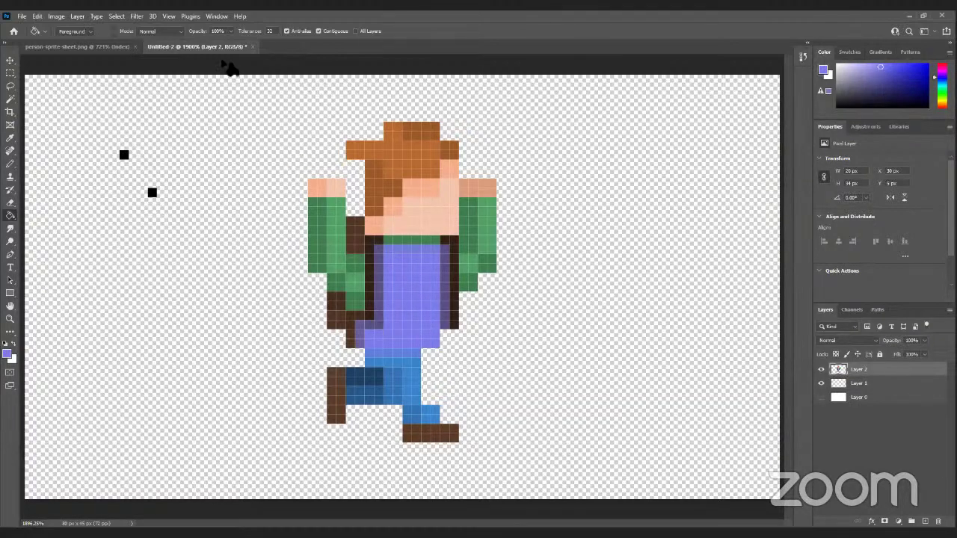
pyautogui.click(288, 32)
pyautogui.hotkey('ctrl', 'z')
pyautogui.click(419, 277)
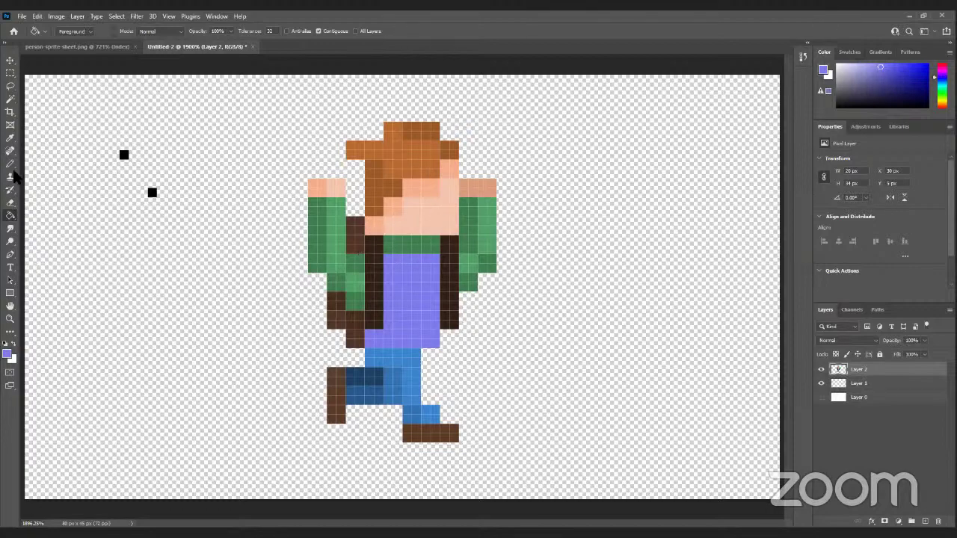
# Restore the default black and white colors and draw two black eyes, each two pixels tall, on the sprite's face.
pyautogui.click(8, 333)
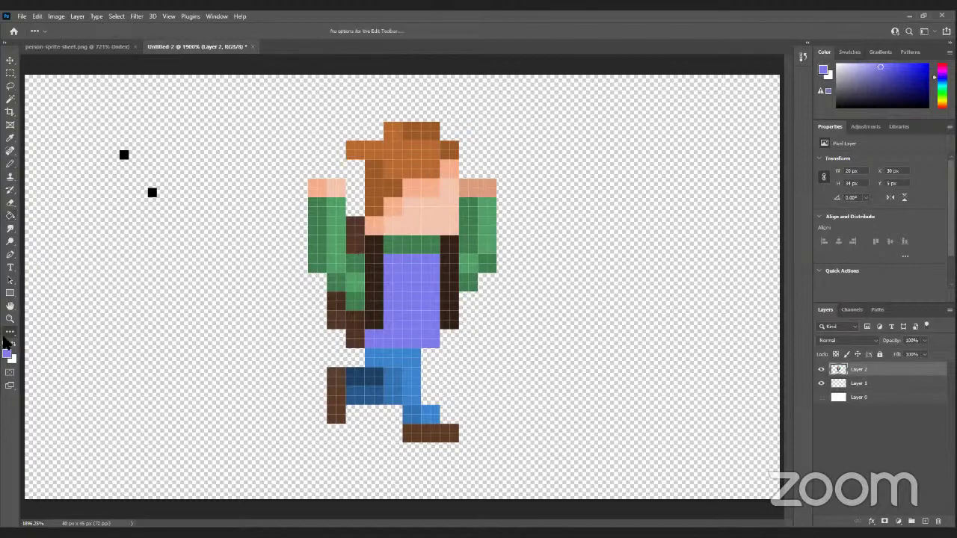
pyautogui.click(5, 343)
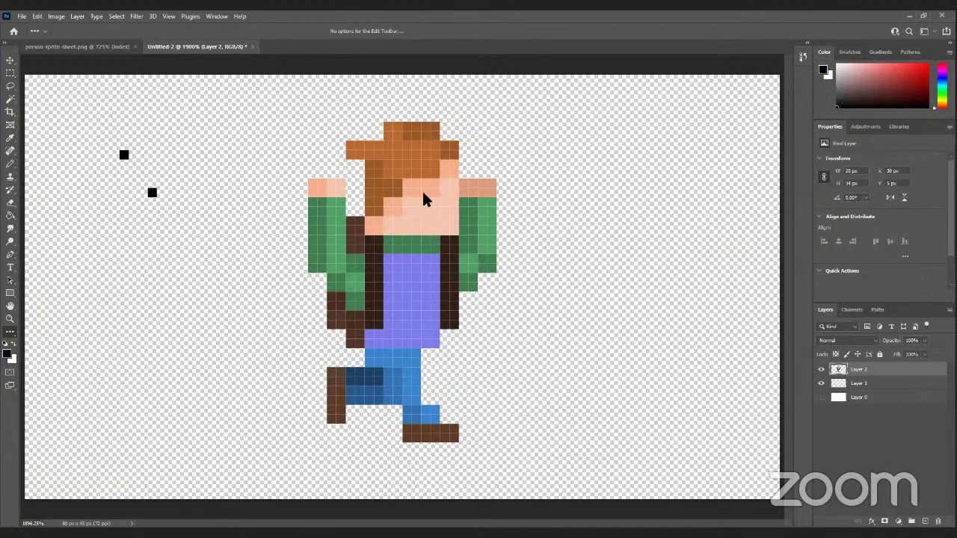
pyautogui.click(12, 164)
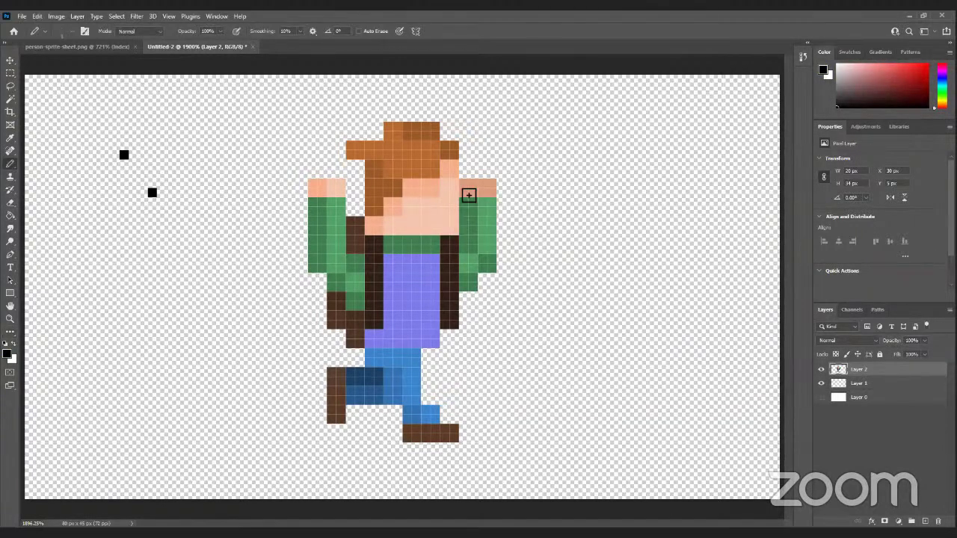
pyautogui.click(426, 192)
pyautogui.click(426, 202)
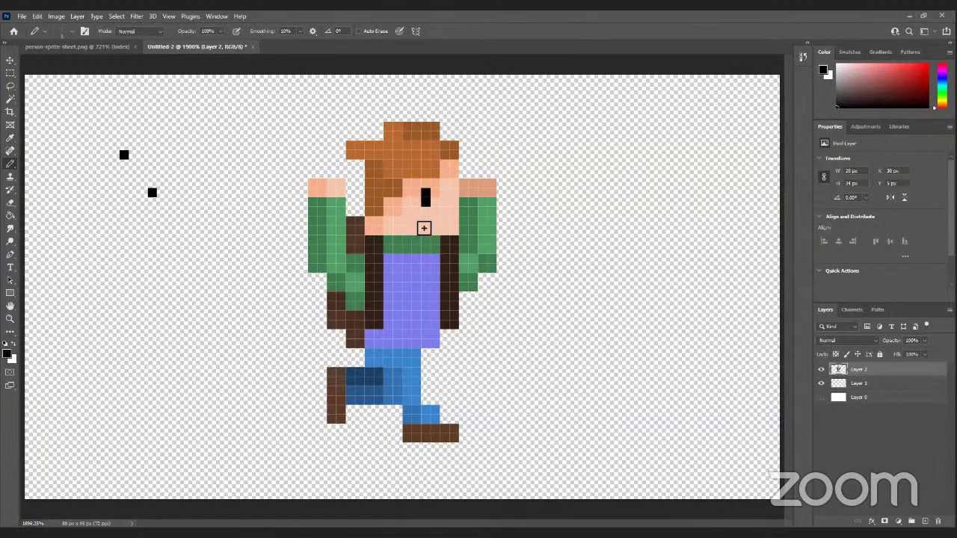
pyautogui.click(454, 192)
pyautogui.click(454, 202)
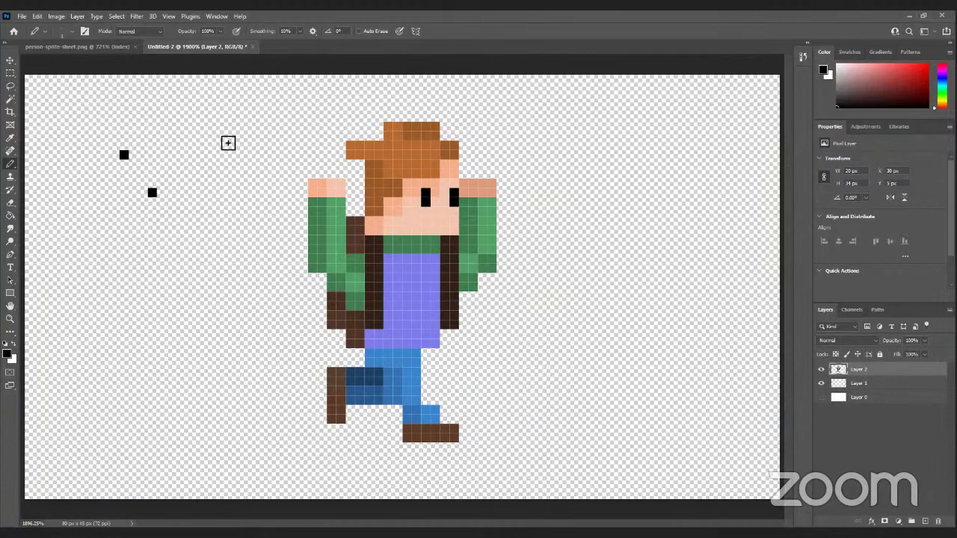
# Draw seven black pixels with the Pencil tool in the empty area beside the sprite's raised arm.
pyautogui.click(595, 145)
pyautogui.click(586, 211)
pyautogui.click(557, 164)
pyautogui.click(549, 163)
pyautogui.click(539, 202)
pyautogui.click(558, 202)
pyautogui.click(557, 173)
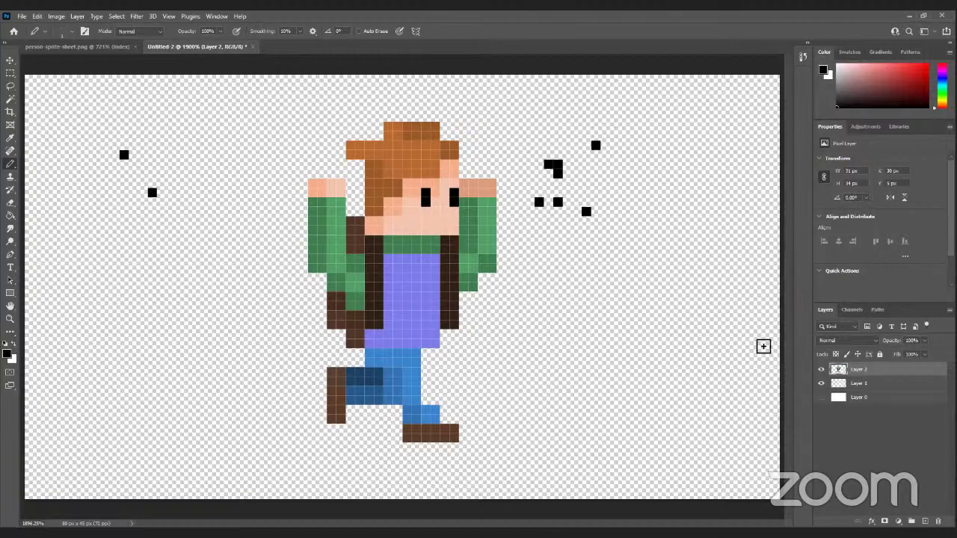
# Close the Untitled-2 document without saving and clear the lasso selection on the sprite sheet.
pyautogui.click(253, 47)
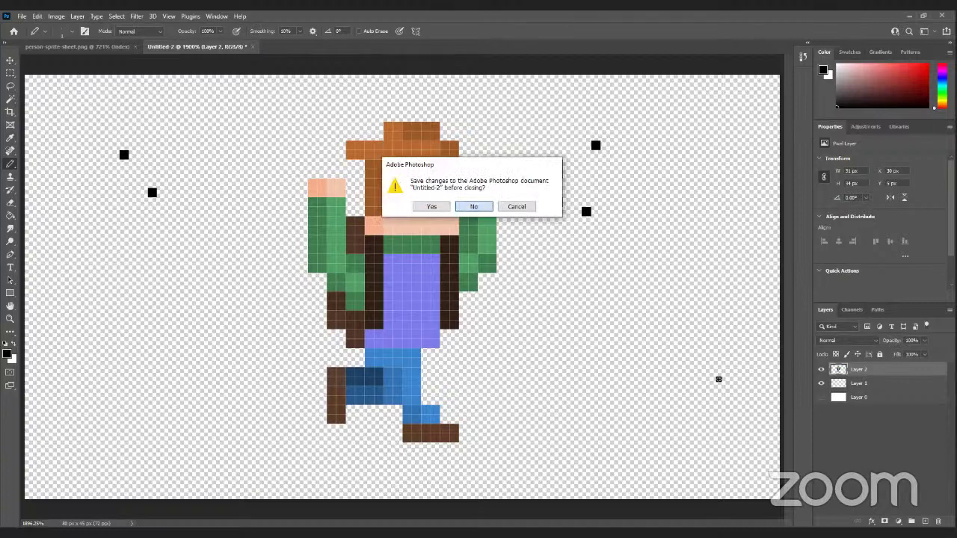
pyautogui.click(474, 206)
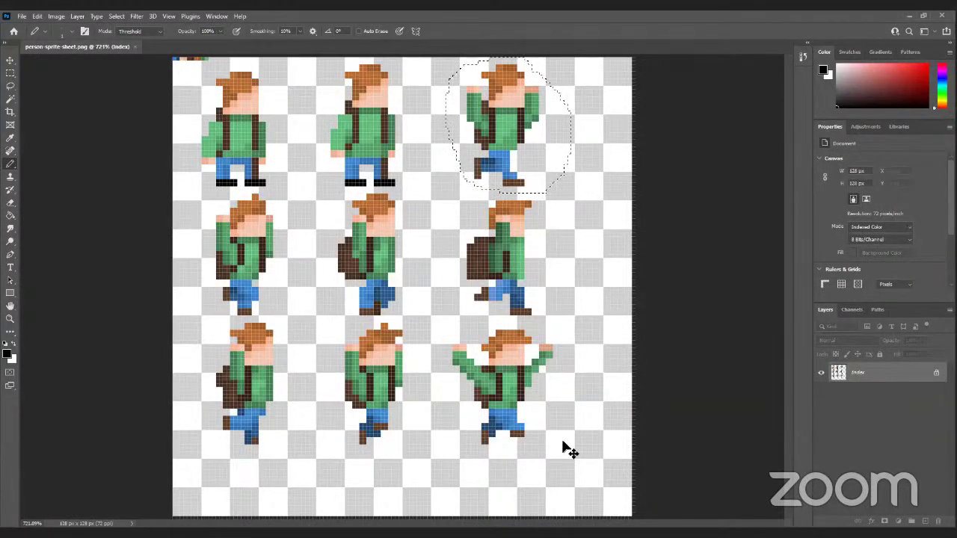
pyautogui.hotkey('ctrl', 'd')
# Review the Save As settings for storing person-sprite-sheet.png on the computer and leave without saving.
pyautogui.click(21, 16)
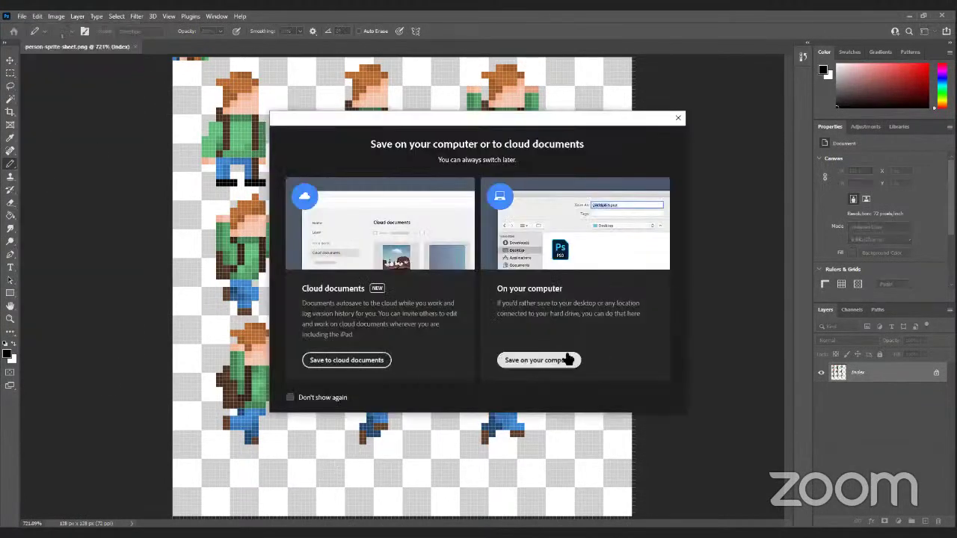
pyautogui.click(550, 361)
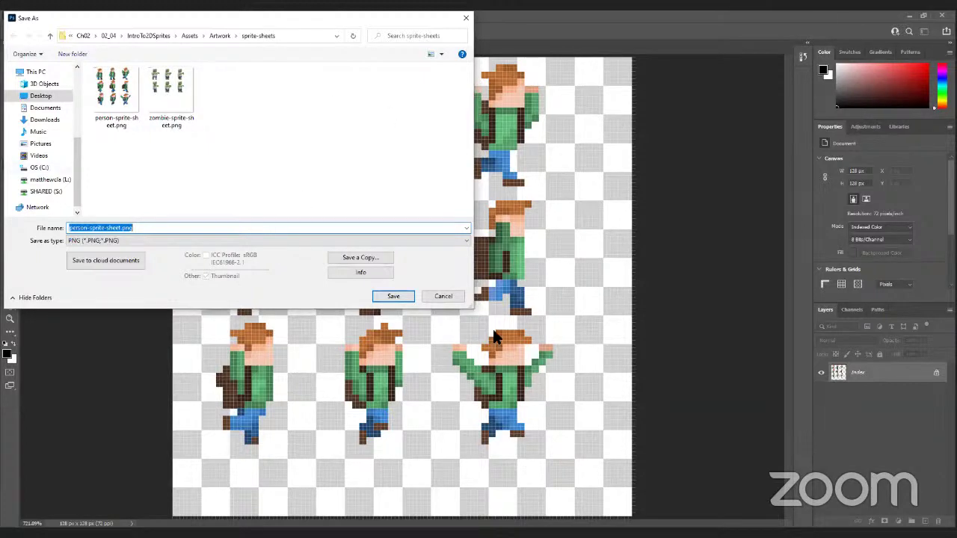
pyautogui.click(448, 294)
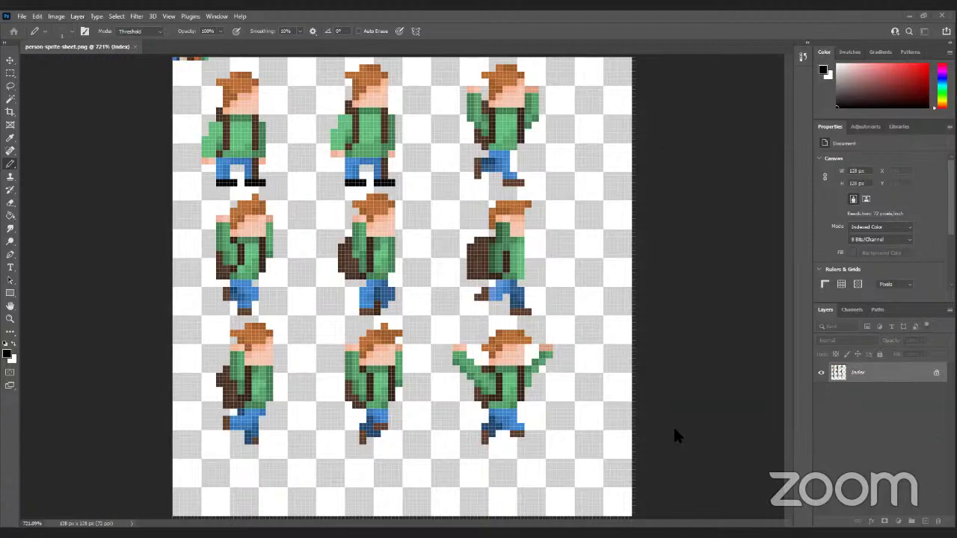
pyautogui.hotkey('alt', 'Tab')
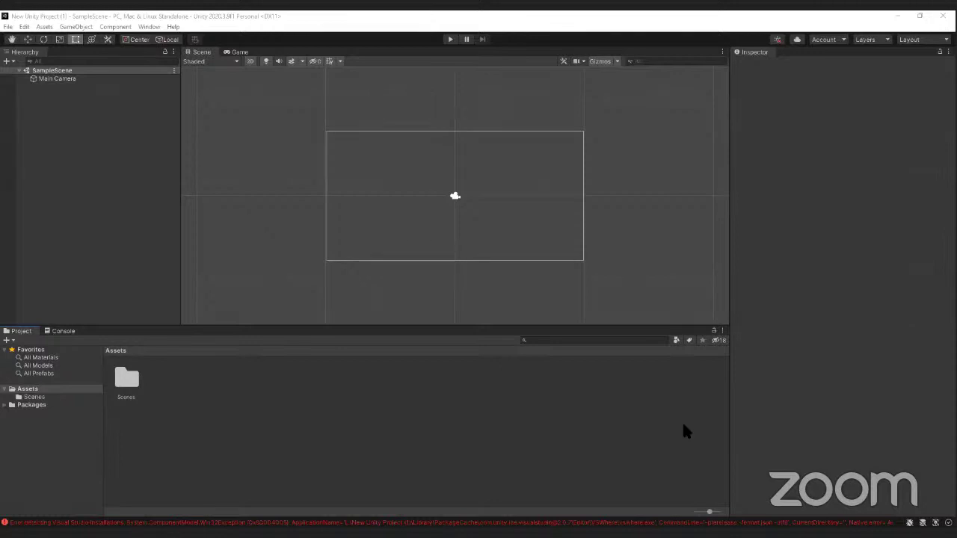
pyautogui.hotkey('alt', 'Tab')
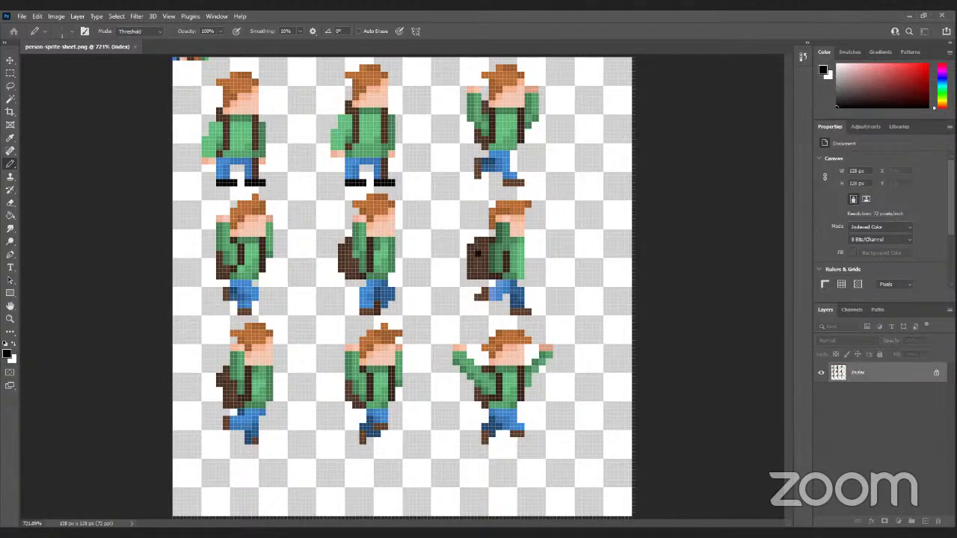
# Copy the sprite with raised arms from the sheet's top row using a rectangular marquee selection around it.
pyautogui.click(10, 87)
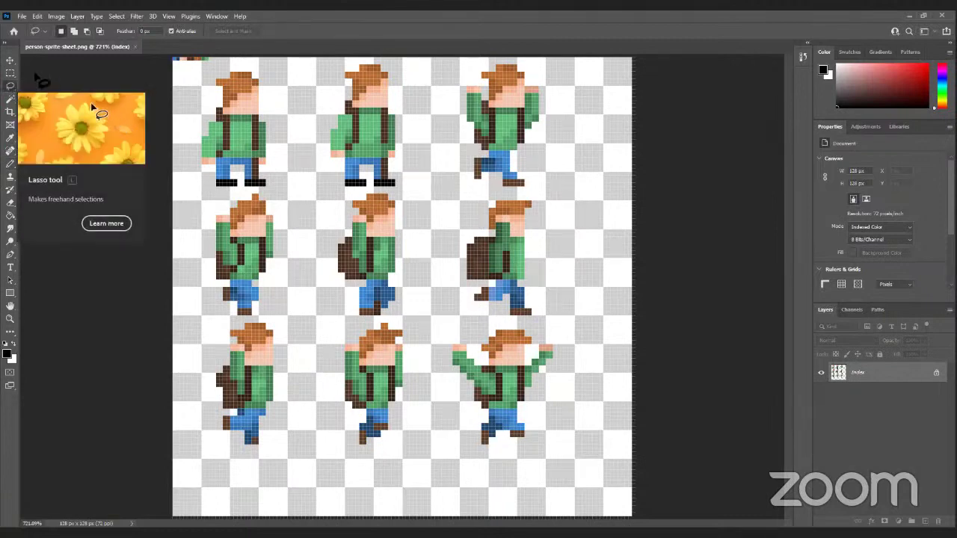
pyautogui.click(11, 74)
pyautogui.rightClick(10, 74)
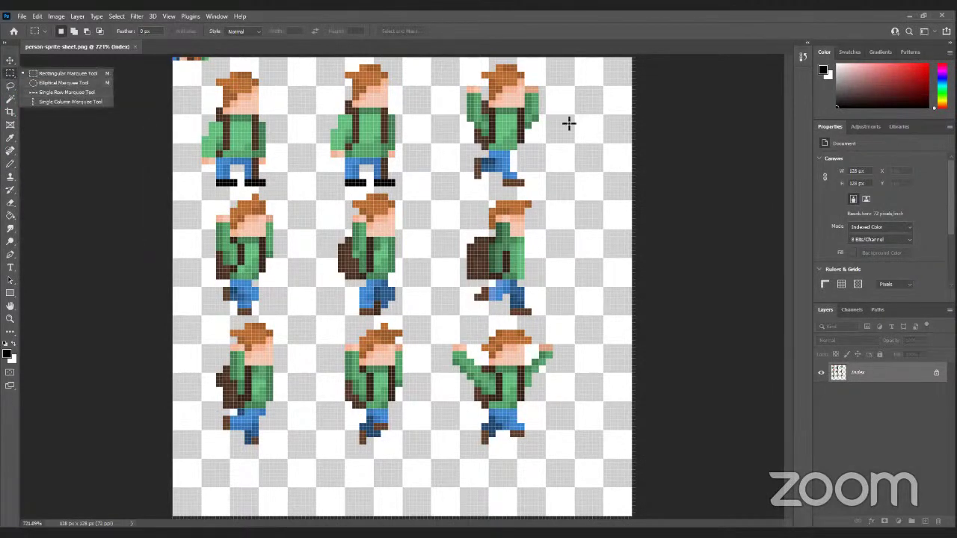
pyautogui.moveTo(436, 65); pyautogui.dragTo(569, 195)
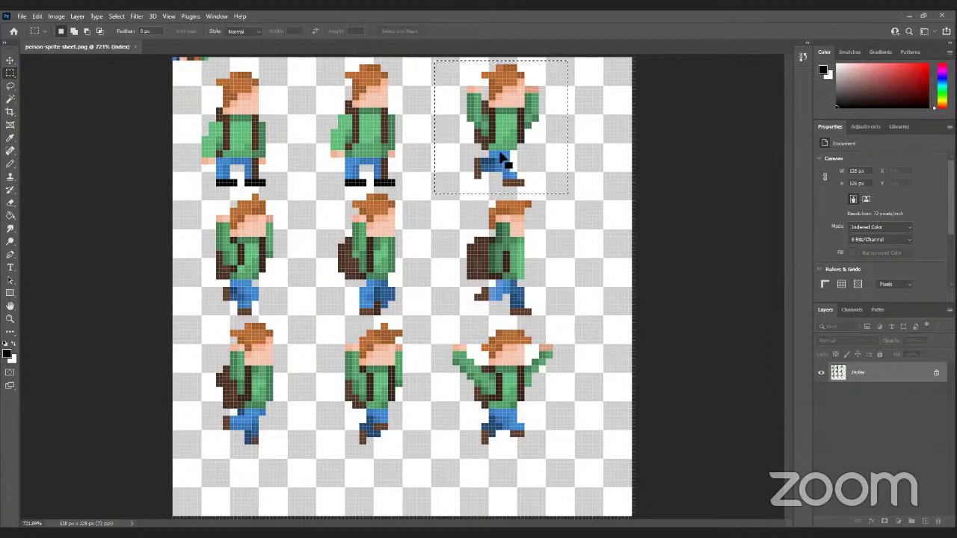
# Create a new document 180 pixels wide and 90 pixels high.
pyautogui.click(22, 17)
pyautogui.click(46, 25)
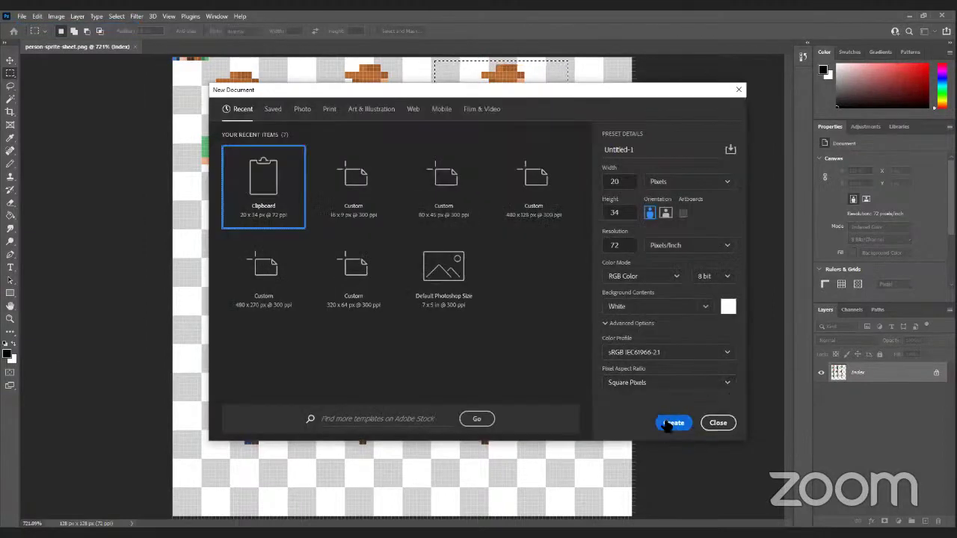
pyautogui.click(625, 184)
pyautogui.write('180')
pyautogui.click(635, 212)
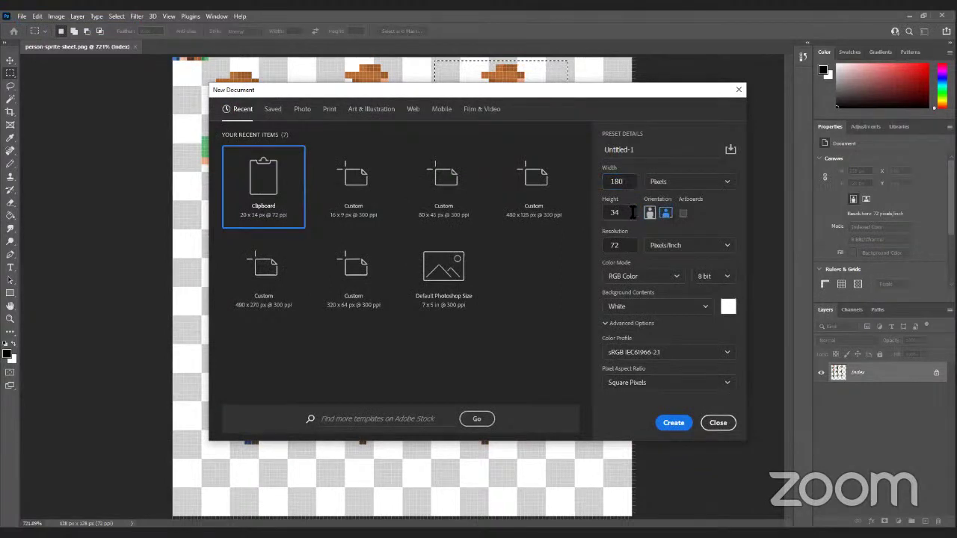
pyautogui.write('45')
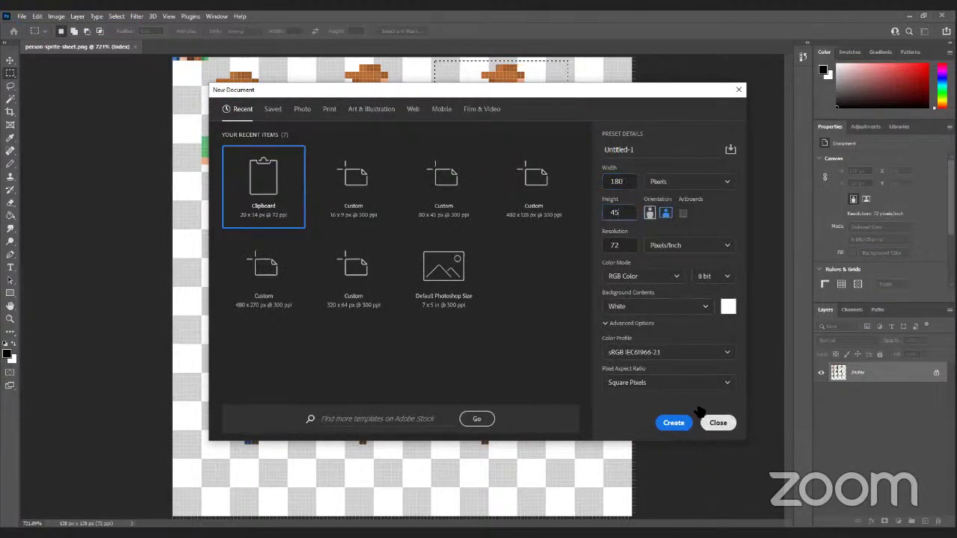
pyautogui.press('BackSpace')
pyautogui.press('BackSpace')
pyautogui.write('90')
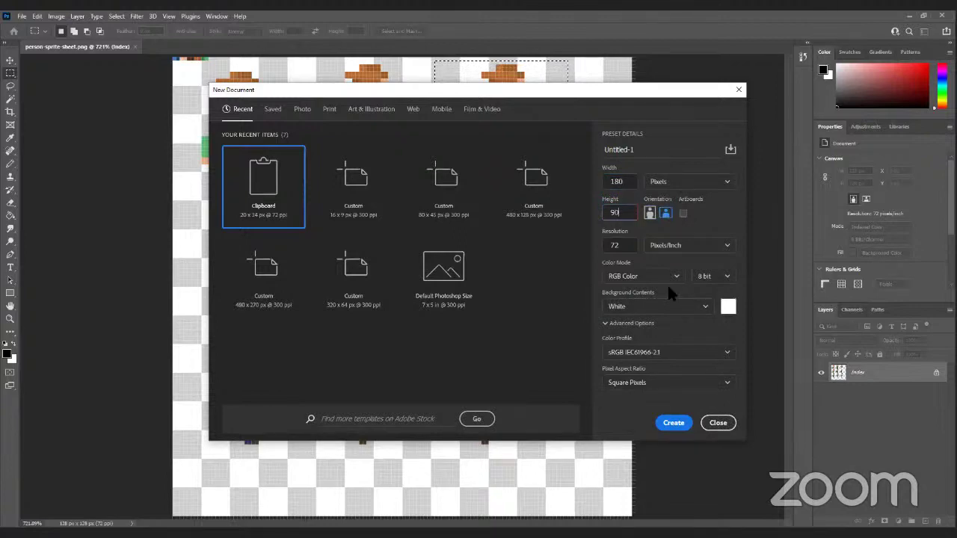
pyautogui.press('Return')
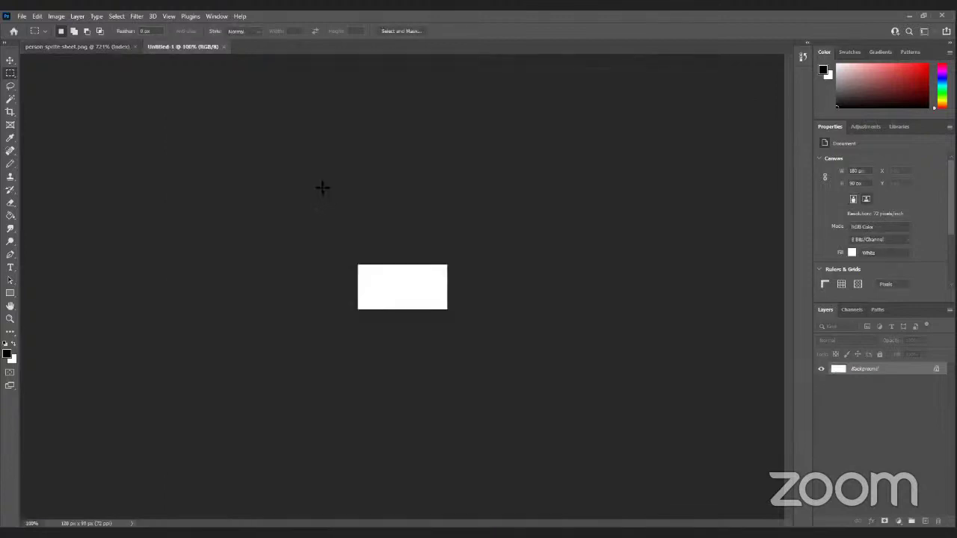
# Paste the copied sprite into the new document and hide the Background layer.
pyautogui.hotkey('ctrl', '0')
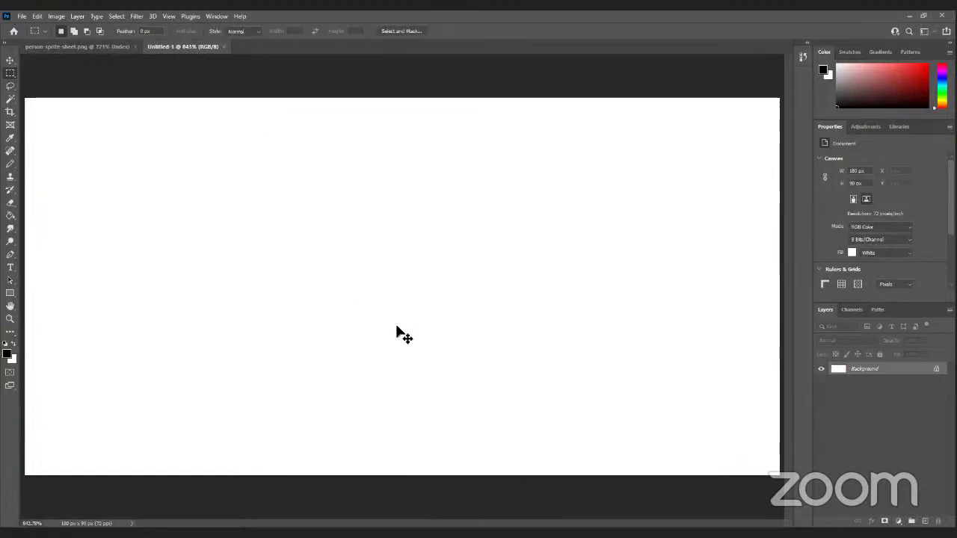
pyautogui.moveTo(397, 330); pyautogui.dragTo(396, 328)
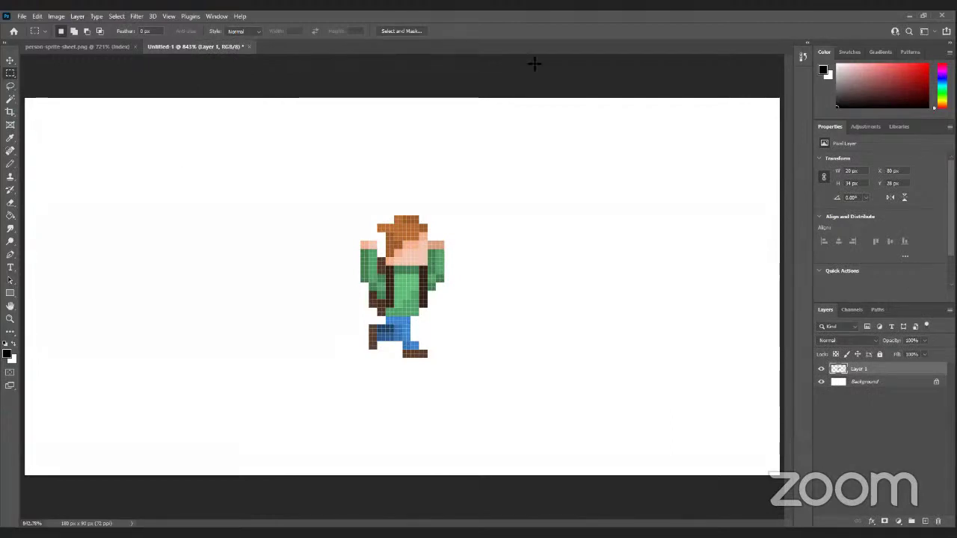
pyautogui.click(821, 381)
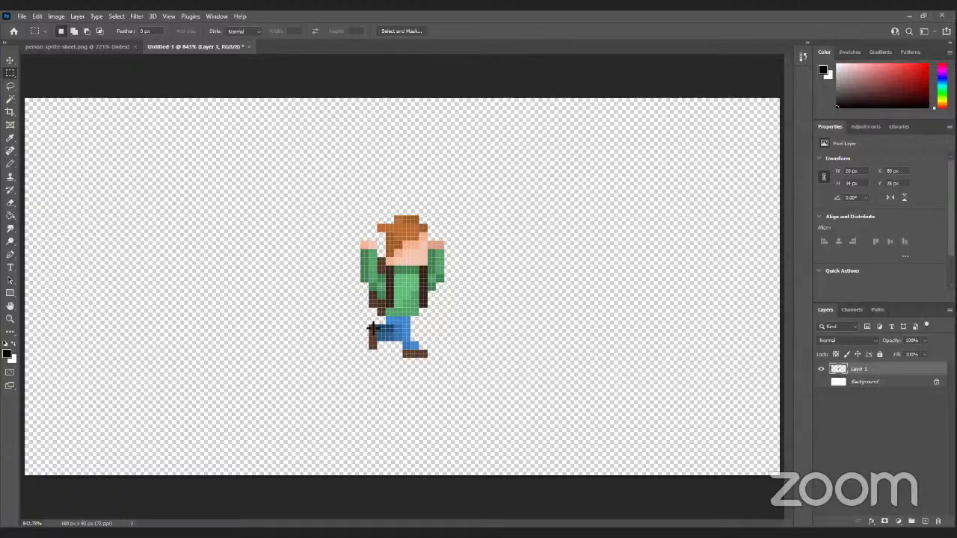
# Sketch black outlines of two legs stretched into a wide stride over the sprite with the Pencil tool.
pyautogui.click(9, 165)
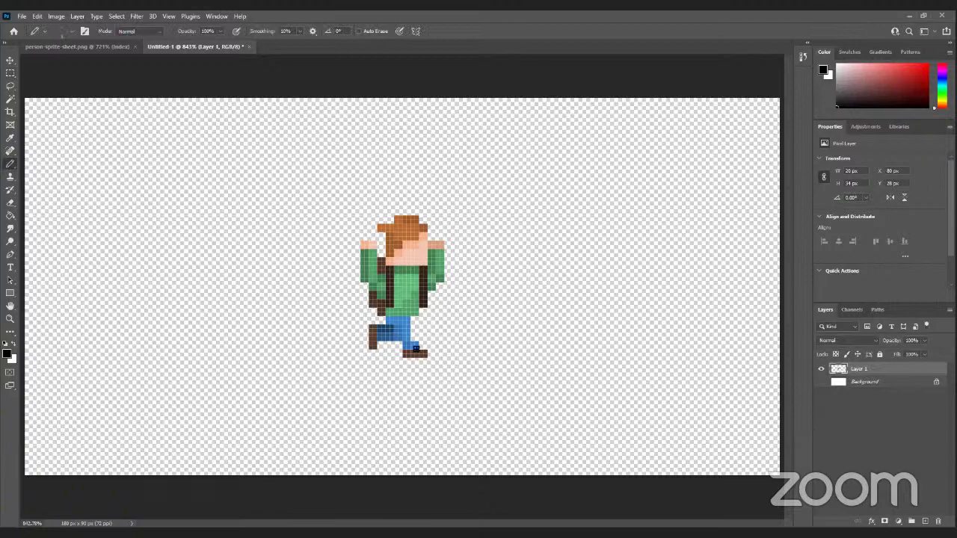
pyautogui.moveTo(359, 356)
pyautogui.mouseDown()
pyautogui.moveTo(407, 336)
pyautogui.moveTo(376, 351)
pyautogui.moveTo(397, 341)
pyautogui.moveTo(365, 339)
pyautogui.moveTo(414, 345)
pyautogui.moveTo(417, 332)
pyautogui.moveTo(442, 370)
pyautogui.mouseUp()
pyautogui.moveTo(393, 346)
pyautogui.mouseDown()
pyautogui.moveTo(435, 385)
pyautogui.moveTo(472, 395)
pyautogui.moveTo(435, 390)
pyautogui.moveTo(474, 401)
pyautogui.mouseUp()
pyautogui.moveTo(353, 347)
pyautogui.mouseDown()
pyautogui.moveTo(317, 326)
pyautogui.moveTo(381, 340)
pyautogui.mouseUp()
pyautogui.moveTo(316, 317)
pyautogui.mouseDown()
pyautogui.moveTo(358, 354)
pyautogui.moveTo(345, 365)
pyautogui.mouseUp()
pyautogui.moveTo(423, 330); pyautogui.dragTo(483, 391)
pyautogui.moveTo(441, 357); pyautogui.dragTo(482, 400)
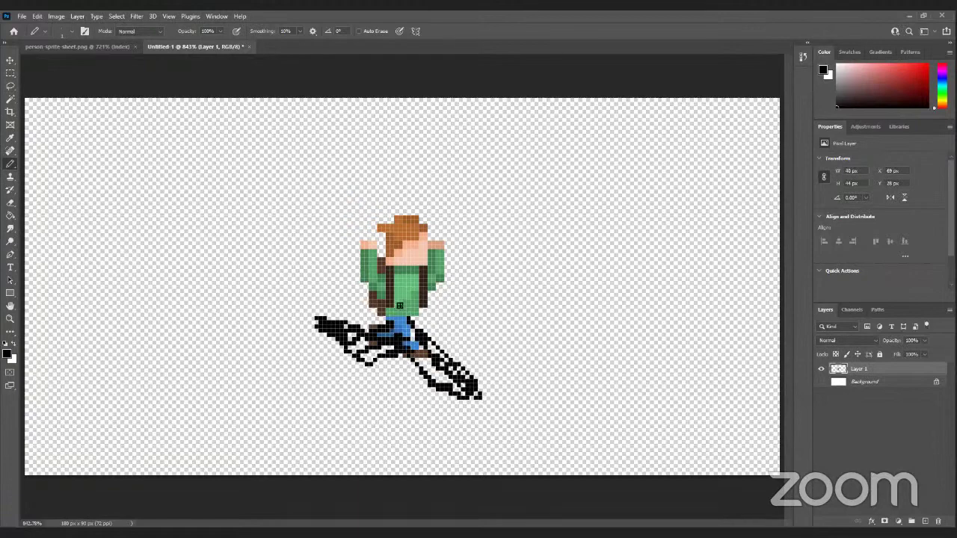
# Add black Pencil outlines for the torso, outstretched arms, head and both feet over the sprite.
pyautogui.moveTo(423, 271); pyautogui.dragTo(408, 317)
pyautogui.moveTo(380, 283); pyautogui.dragTo(383, 326)
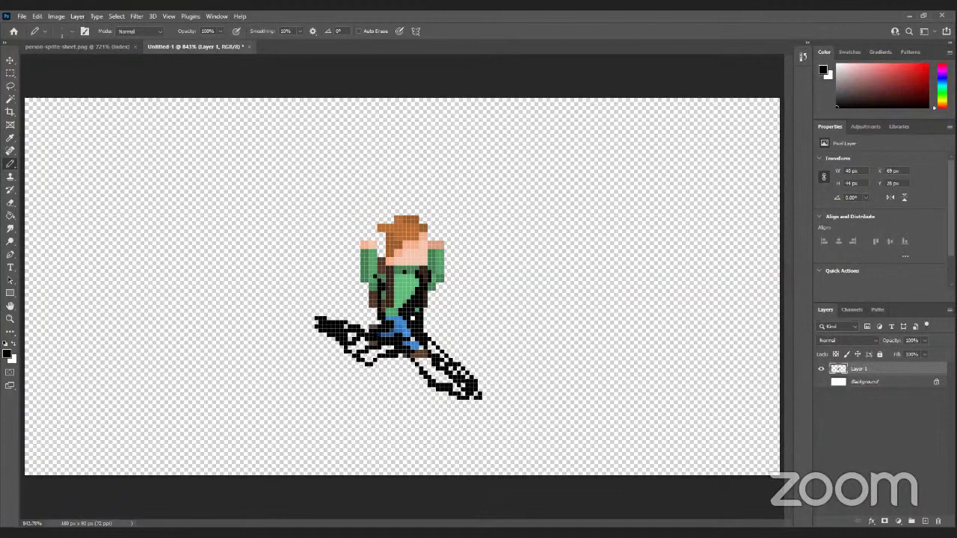
pyautogui.moveTo(349, 243)
pyautogui.mouseDown()
pyautogui.moveTo(367, 283)
pyautogui.moveTo(373, 254)
pyautogui.mouseUp()
pyautogui.moveTo(441, 254)
pyautogui.mouseDown()
pyautogui.moveTo(450, 263)
pyautogui.moveTo(385, 270)
pyautogui.mouseUp()
pyautogui.moveTo(414, 225)
pyautogui.mouseDown()
pyautogui.moveTo(383, 256)
pyautogui.moveTo(441, 256)
pyautogui.moveTo(414, 282)
pyautogui.mouseUp()
pyautogui.moveTo(415, 344); pyautogui.dragTo(440, 381)
pyautogui.moveTo(311, 322)
pyautogui.mouseDown()
pyautogui.moveTo(317, 350)
pyautogui.moveTo(327, 334)
pyautogui.mouseUp()
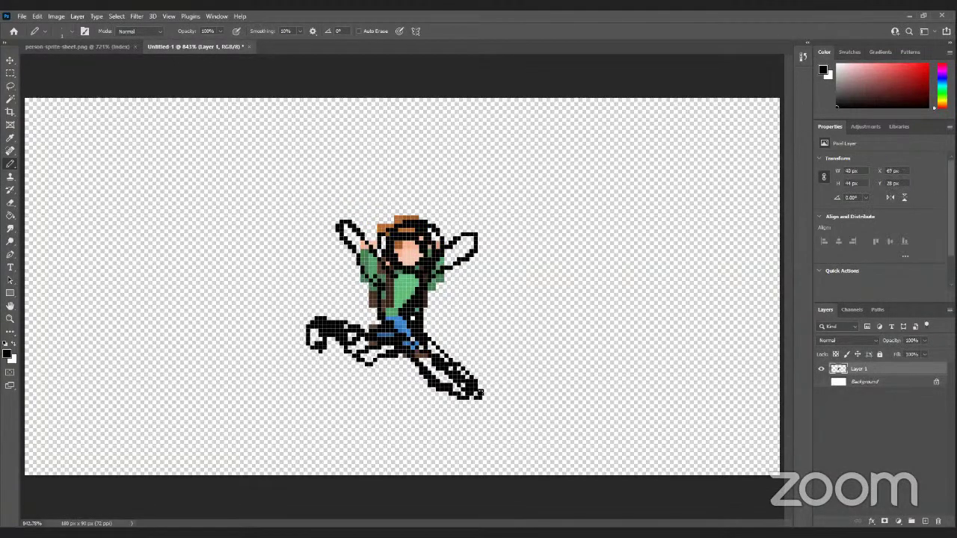
pyautogui.moveTo(463, 359)
pyautogui.mouseDown()
pyautogui.moveTo(478, 397)
pyautogui.moveTo(492, 369)
pyautogui.mouseUp()
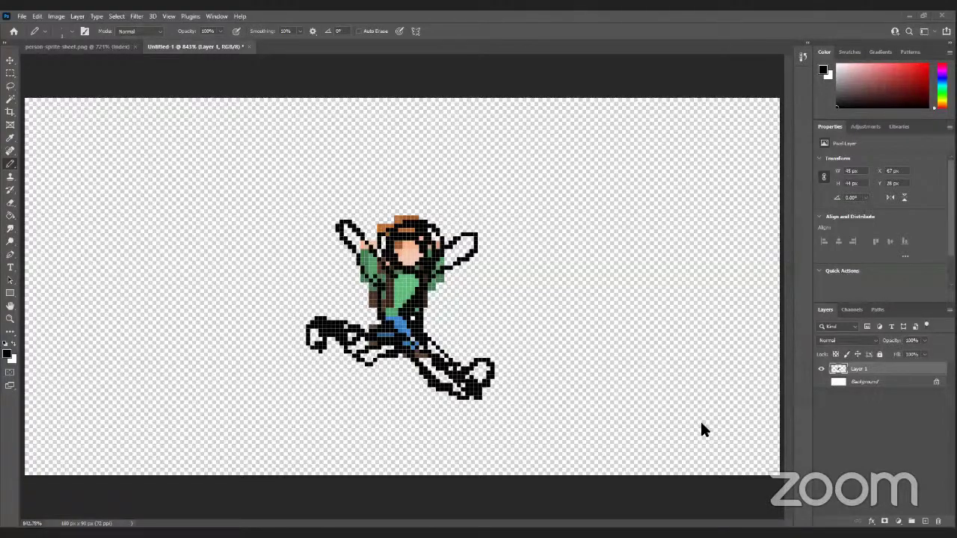
# Switch to Unity, group the Hierarchy with the Inspector, and dock the Game view below the Scene view.
pyautogui.hotkey('alt', 'Tab')
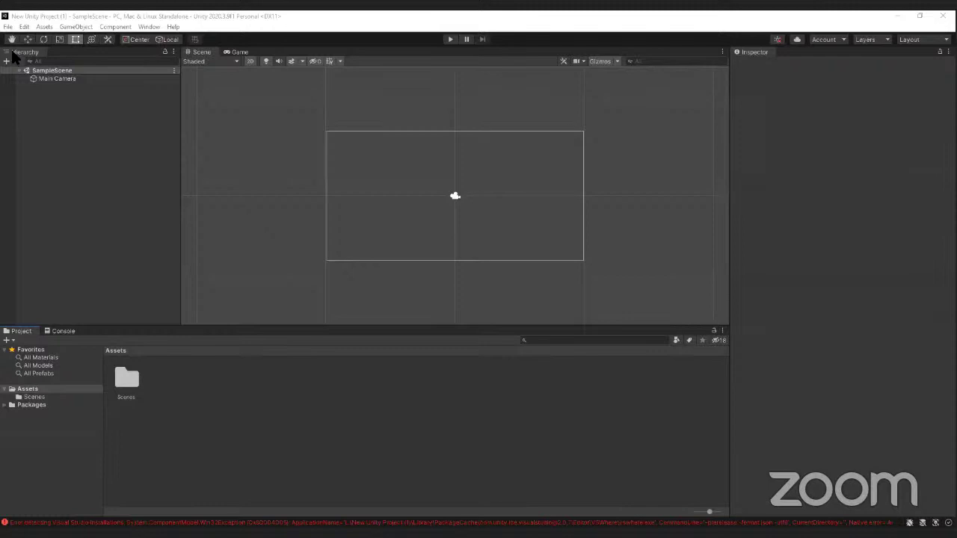
pyautogui.moveTo(13, 54); pyautogui.dragTo(746, 60)
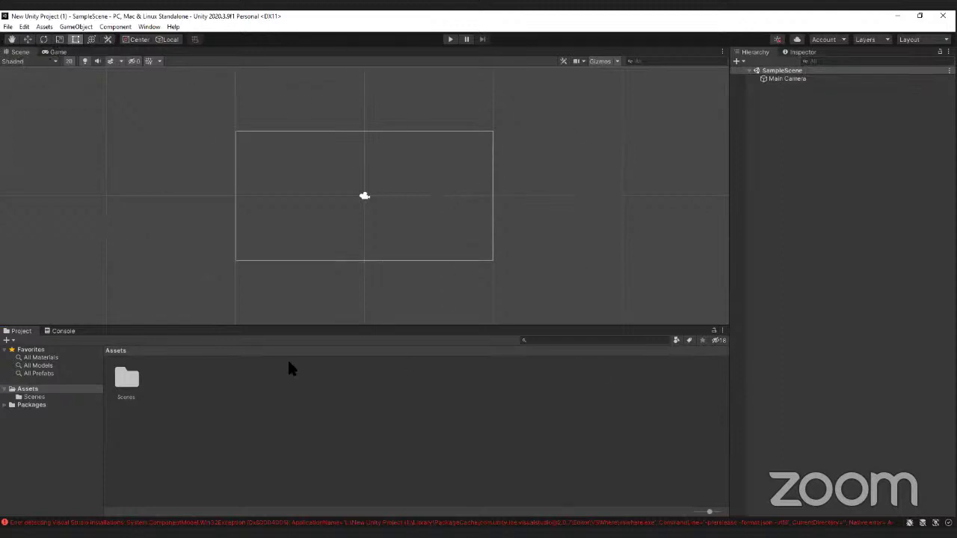
pyautogui.click(56, 51)
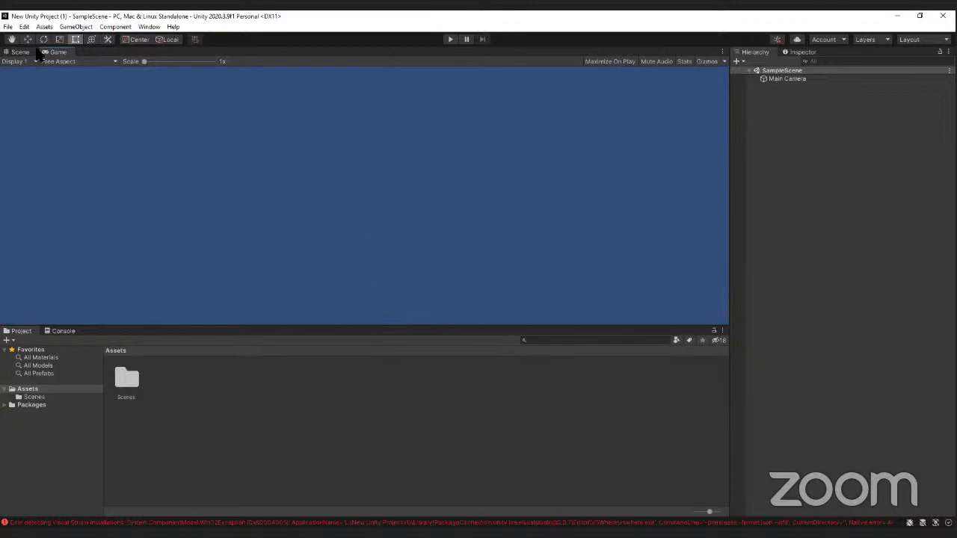
pyautogui.moveTo(54, 50); pyautogui.dragTo(24, 341)
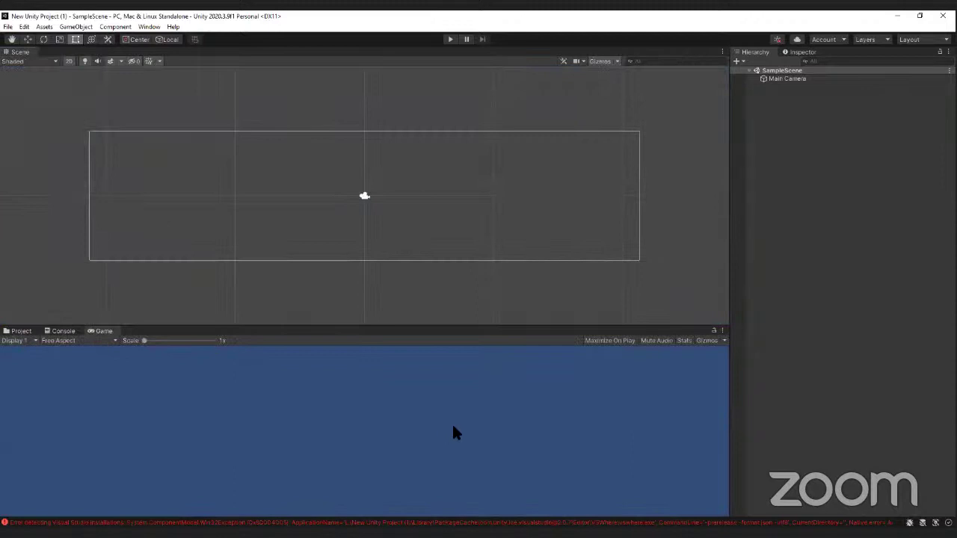
# Dock the Project and Console windows together below the Hierarchy and Inspector group, with Project in front.
pyautogui.click(18, 331)
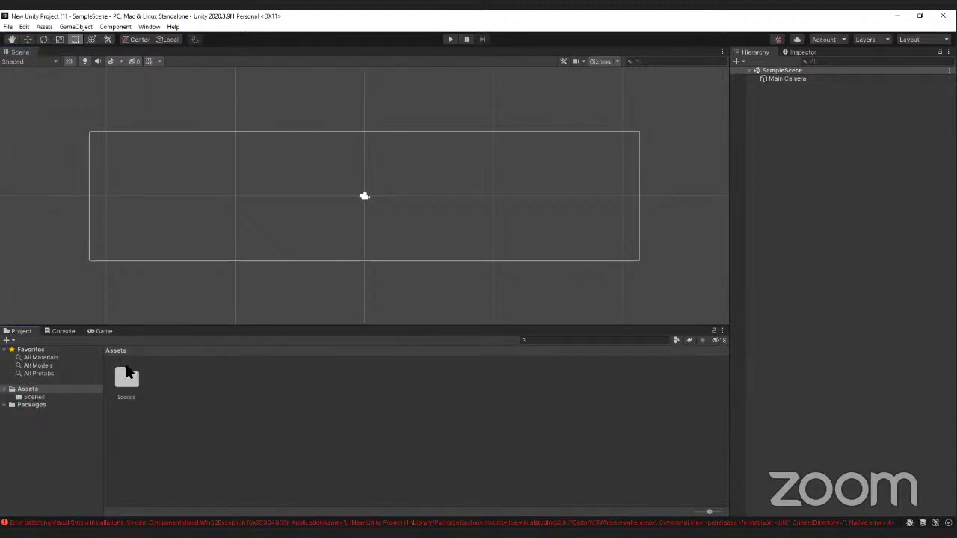
pyautogui.moveTo(12, 332); pyautogui.dragTo(844, 406)
pyautogui.moveTo(845, 361); pyautogui.dragTo(842, 309)
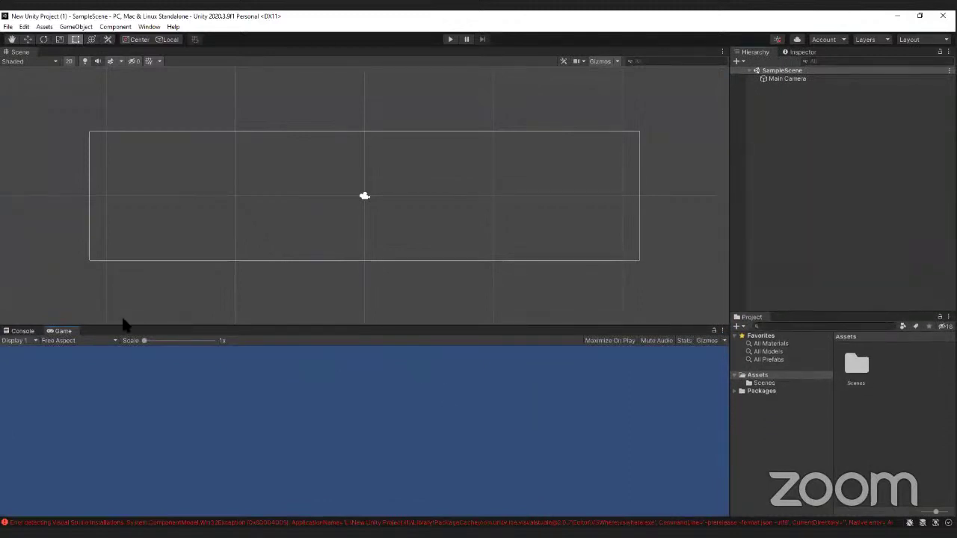
pyautogui.click(11, 332)
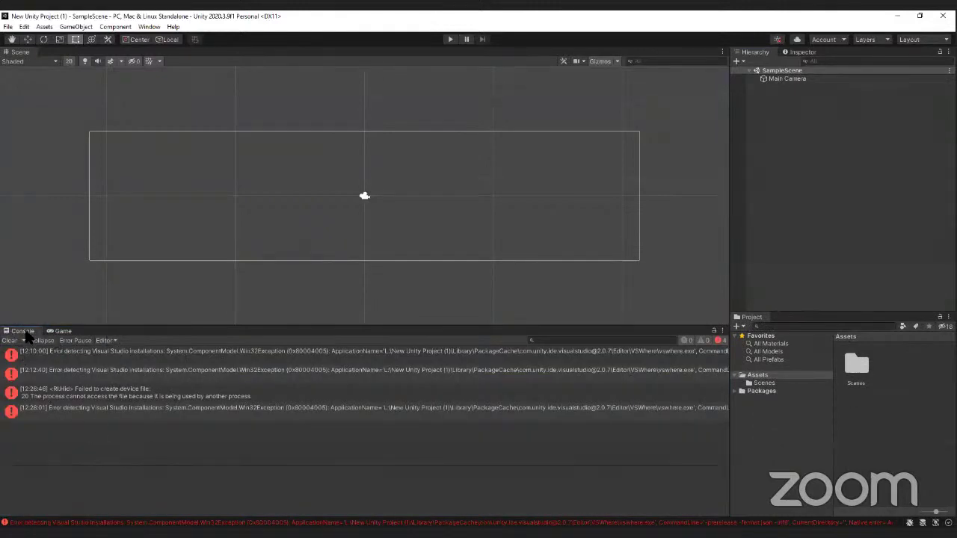
pyautogui.moveTo(25, 335); pyautogui.dragTo(854, 340)
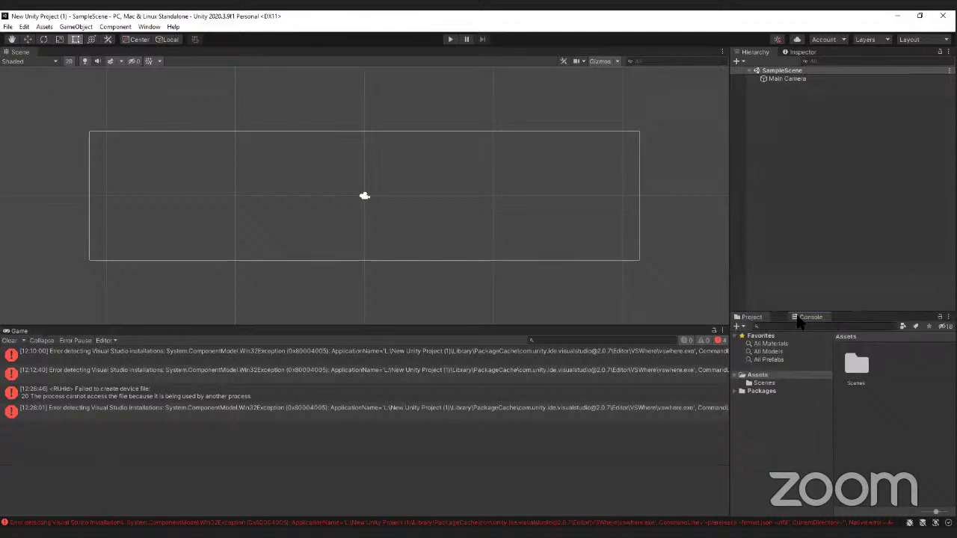
pyautogui.click(752, 318)
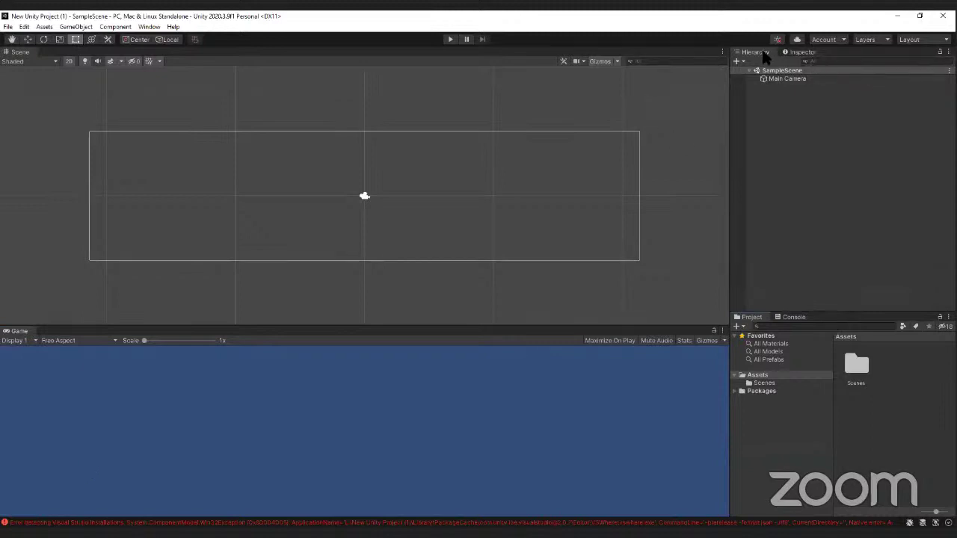
# Dock the Hierarchy in its own column between the Scene view and Inspector, and narrow the Hierarchy and Inspector columns.
pyautogui.click(802, 52)
pyautogui.click(770, 54)
pyautogui.moveTo(773, 53); pyautogui.dragTo(721, 131)
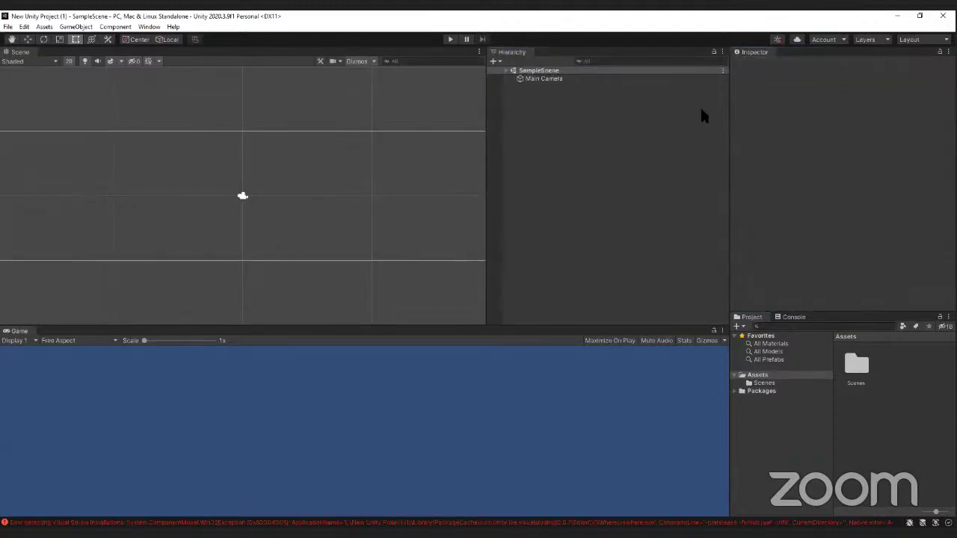
pyautogui.moveTo(485, 184); pyautogui.dragTo(591, 196)
pyautogui.moveTo(730, 197); pyautogui.dragTo(766, 200)
pyautogui.moveTo(795, 310)
pyautogui.mouseDown()
pyautogui.moveTo(794, 323)
pyautogui.moveTo(739, 321)
pyautogui.moveTo(797, 321)
pyautogui.mouseUp()
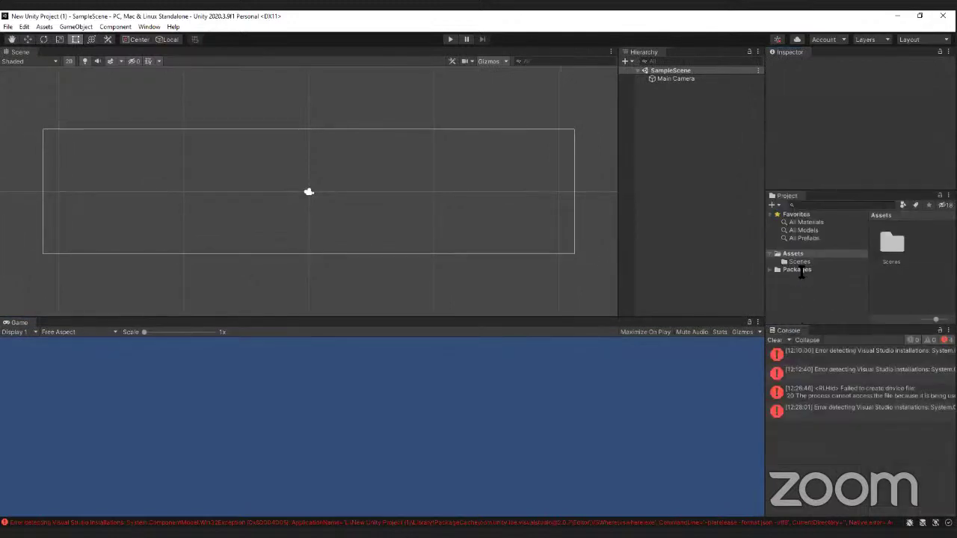
# Group the Project window with the Console below the Inspector, widen that column, and narrow the Hierarchy.
pyautogui.moveTo(785, 199); pyautogui.dragTo(786, 334)
pyautogui.moveTo(846, 258); pyautogui.dragTo(846, 314)
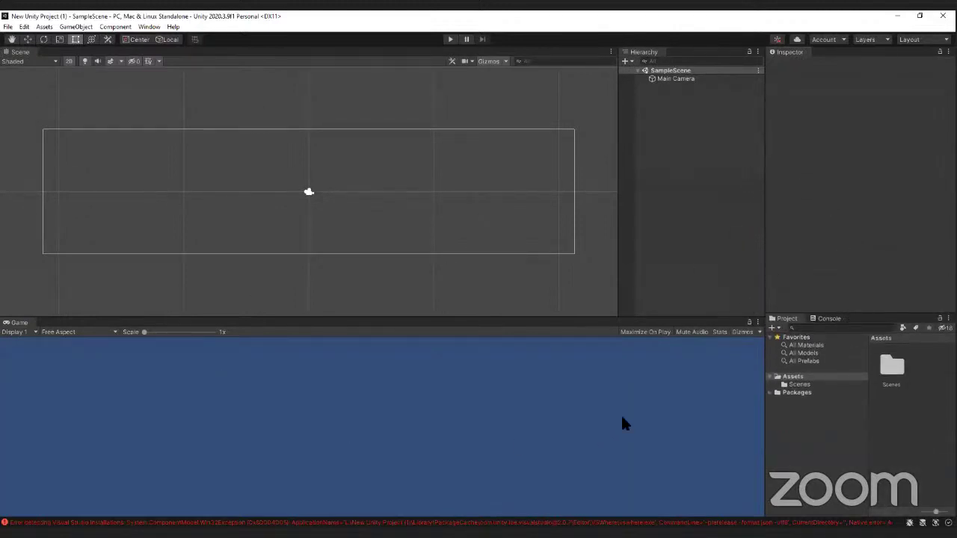
pyautogui.moveTo(764, 347); pyautogui.dragTo(724, 348)
pyautogui.moveTo(591, 299); pyautogui.dragTo(628, 303)
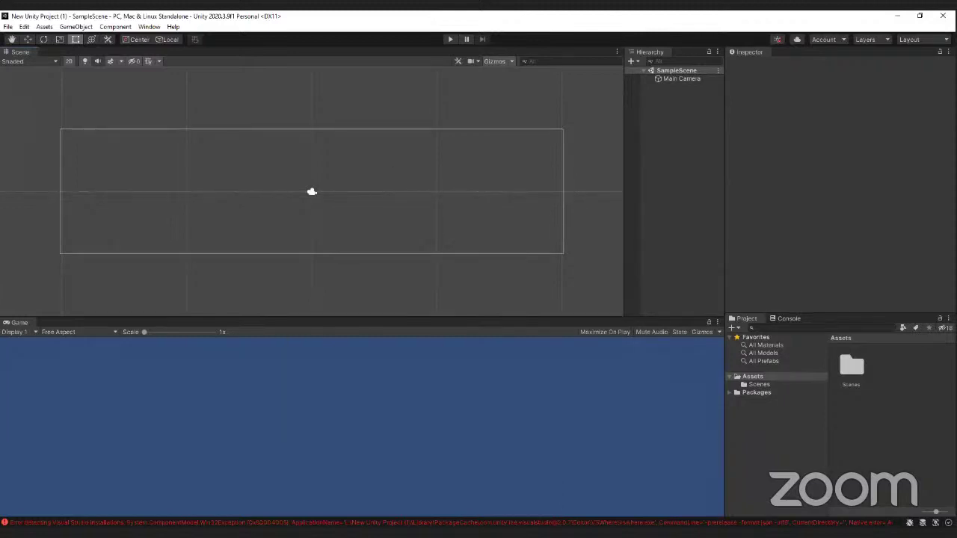
# Save the current window layout as "personal workspace" and check the list of available layouts.
pyautogui.click(144, 28)
pyautogui.moveTo(169, 81)
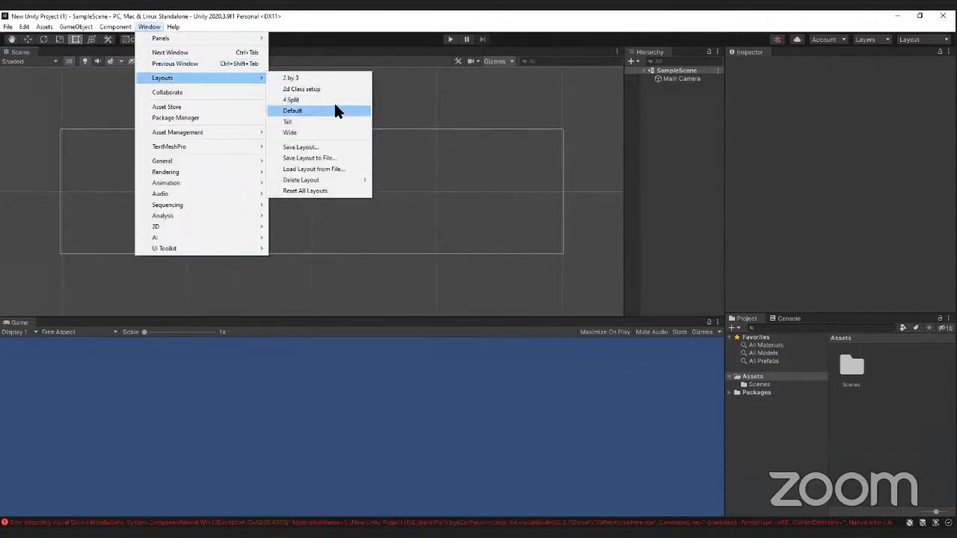
pyautogui.click(328, 148)
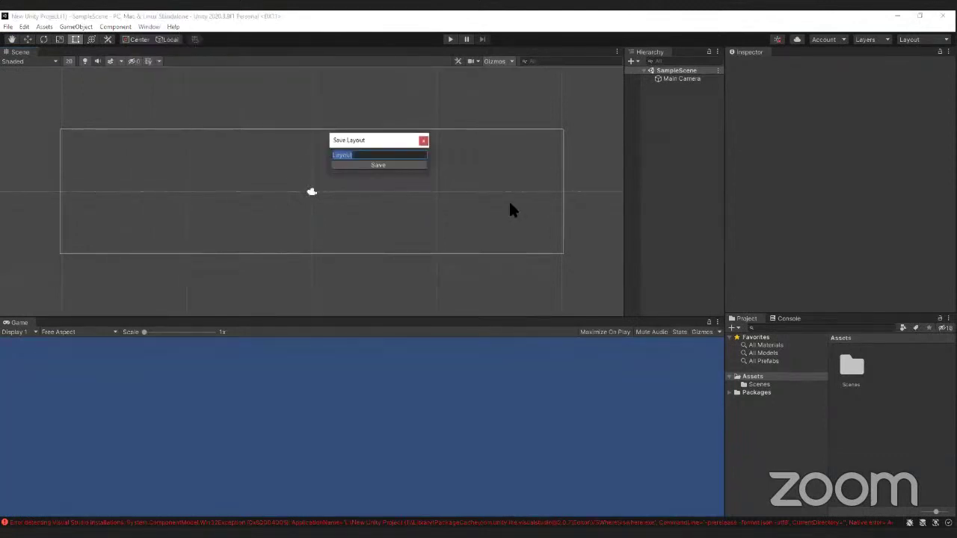
pyautogui.write('a')
pyautogui.press('BackSpace')
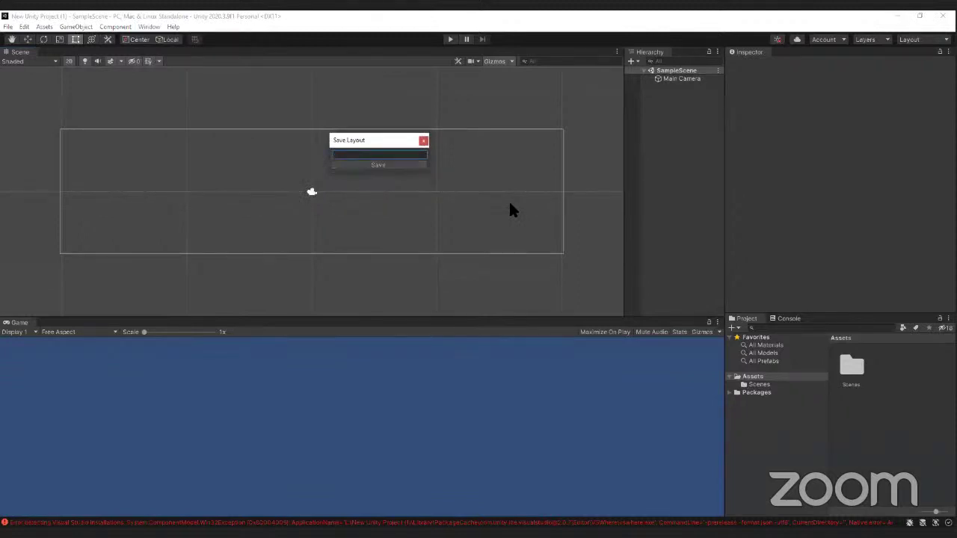
pyautogui.write('personal wo')
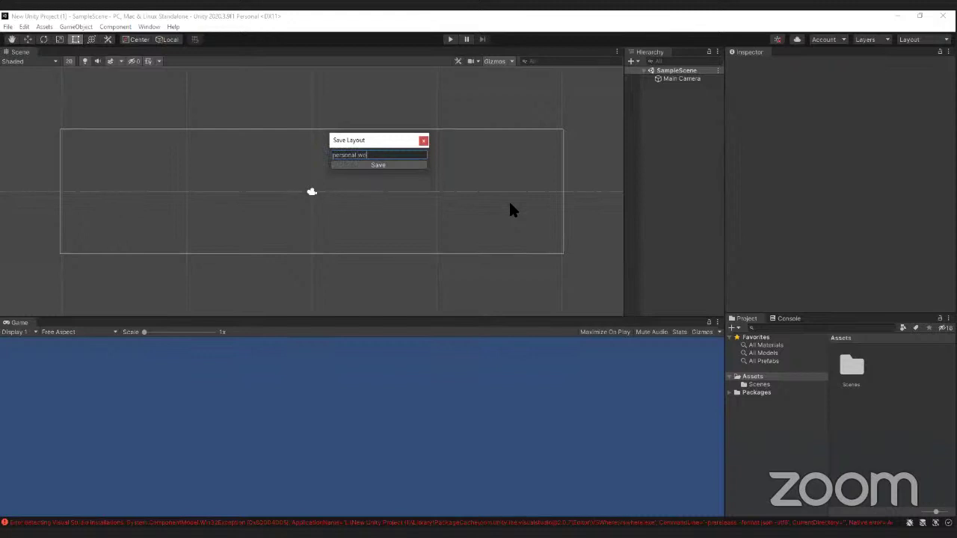
pyautogui.write('rkspace')
pyautogui.press('Return')
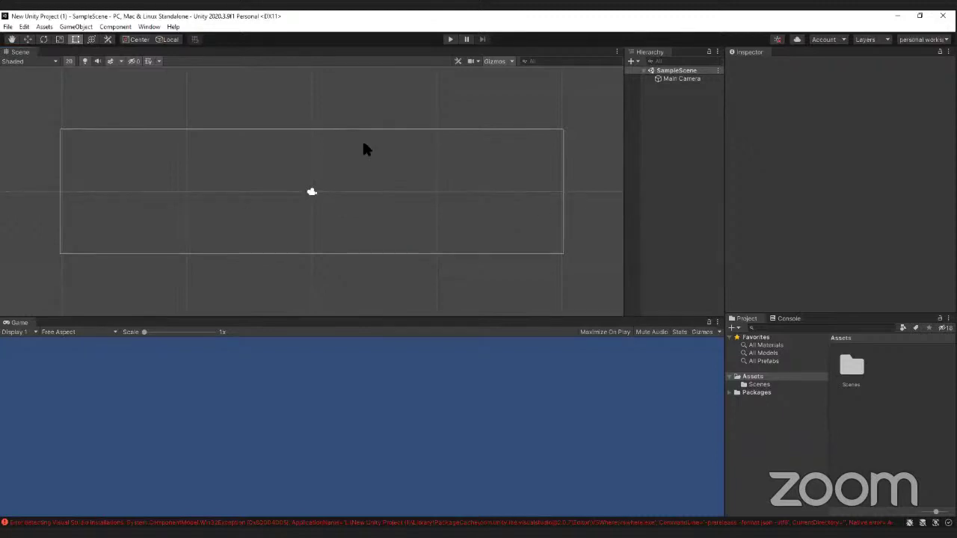
pyautogui.click(149, 26)
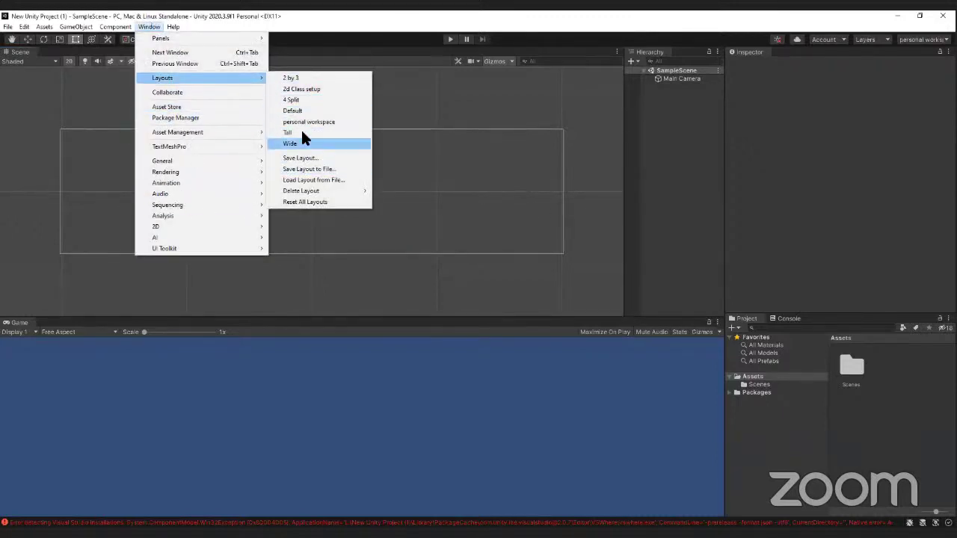
# Try the 4 Split layout and switch back to the personal workspace layout.
pyautogui.click(302, 96)
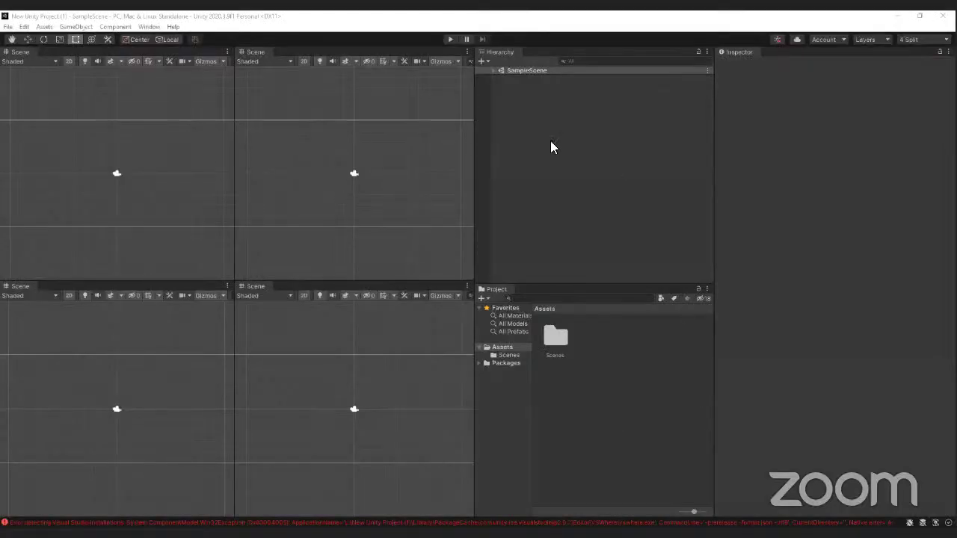
pyautogui.click(156, 27)
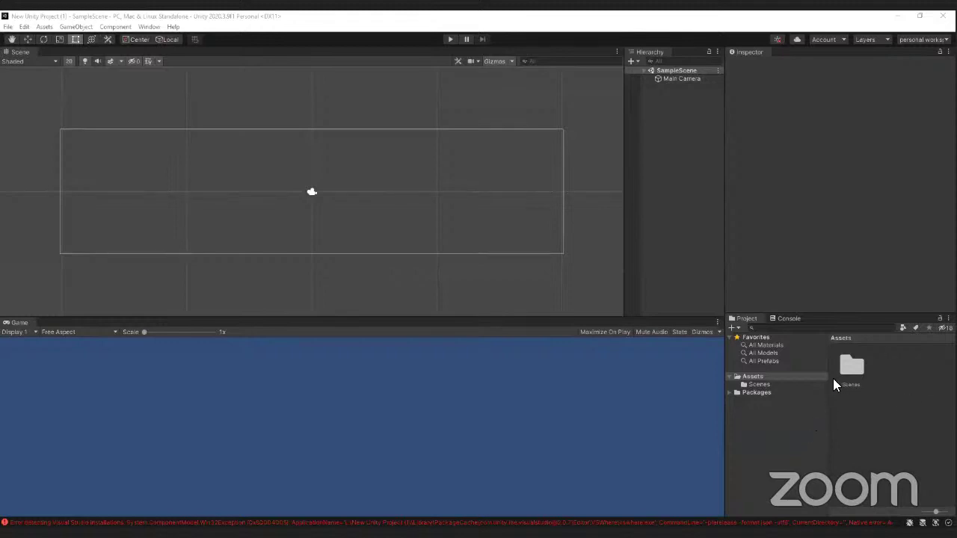
# Narrow the folder tree in the Project window and widen the column holding the Inspector and Project windows.
pyautogui.moveTo(829, 379); pyautogui.dragTo(786, 387)
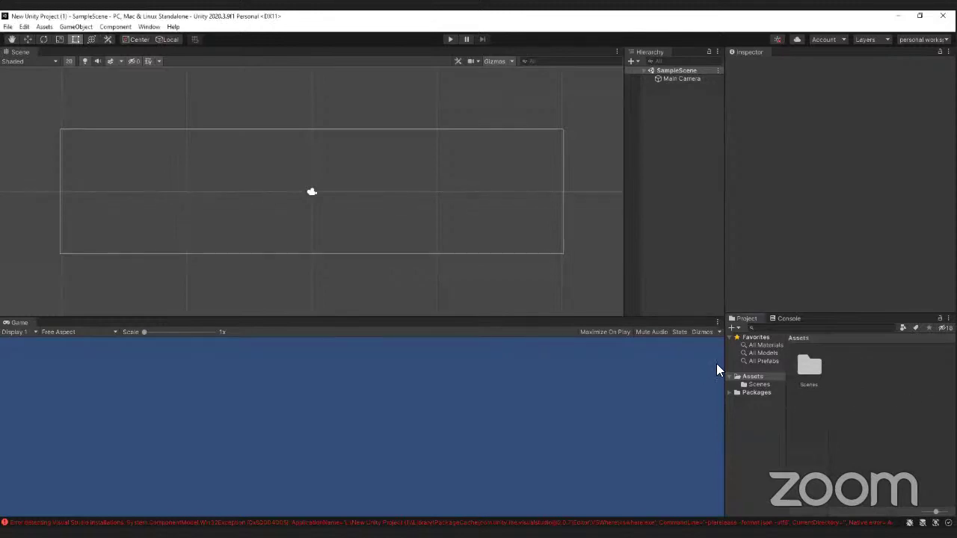
pyautogui.moveTo(728, 356); pyautogui.dragTo(682, 357)
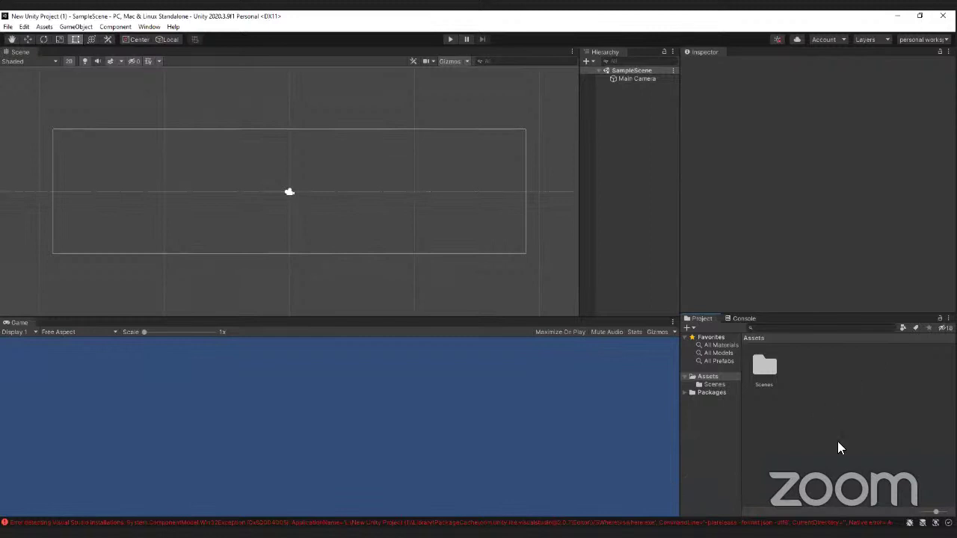
# Create a folder named "Artwork" in the project's Assets folder.
pyautogui.rightClick(806, 365)
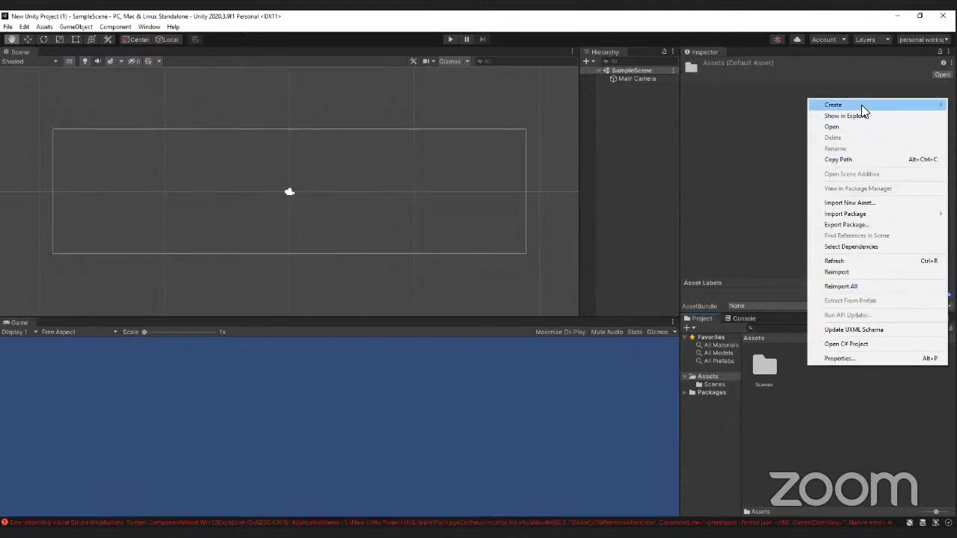
pyautogui.moveTo(861, 104)
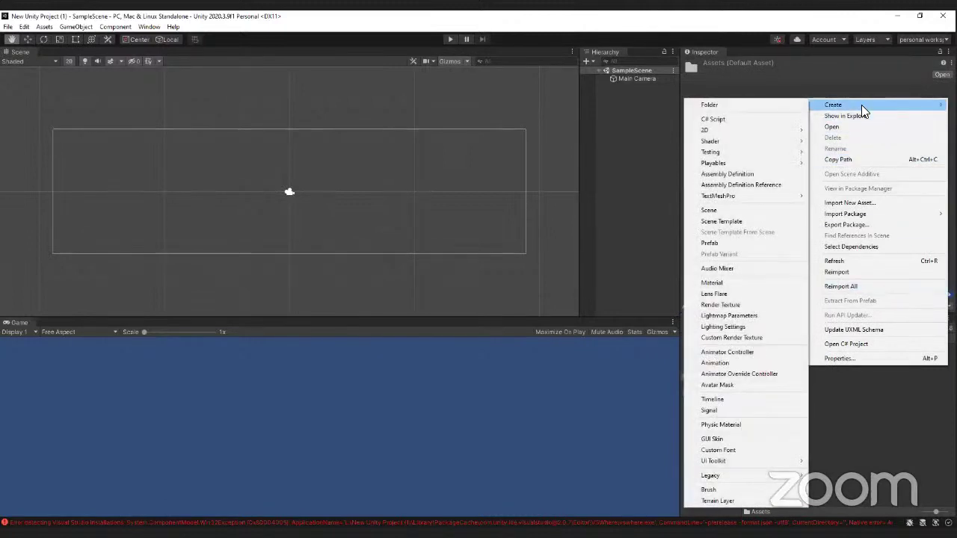
pyautogui.click(752, 108)
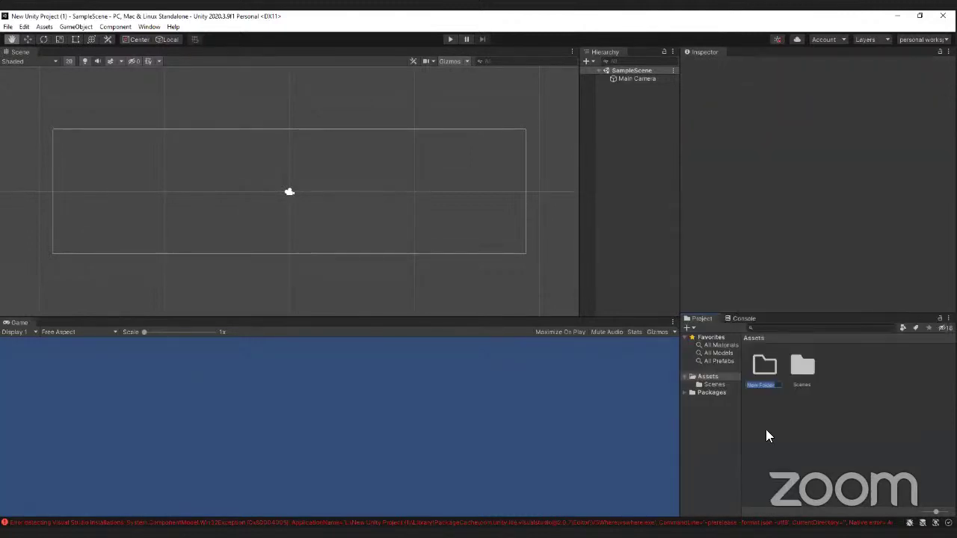
pyautogui.write('Art')
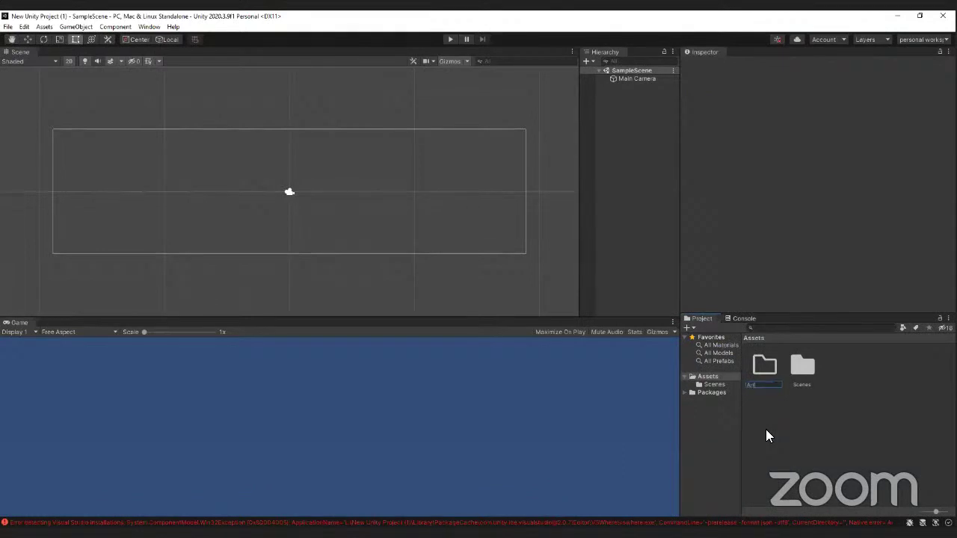
pyautogui.write('work')
pyautogui.press('Return')
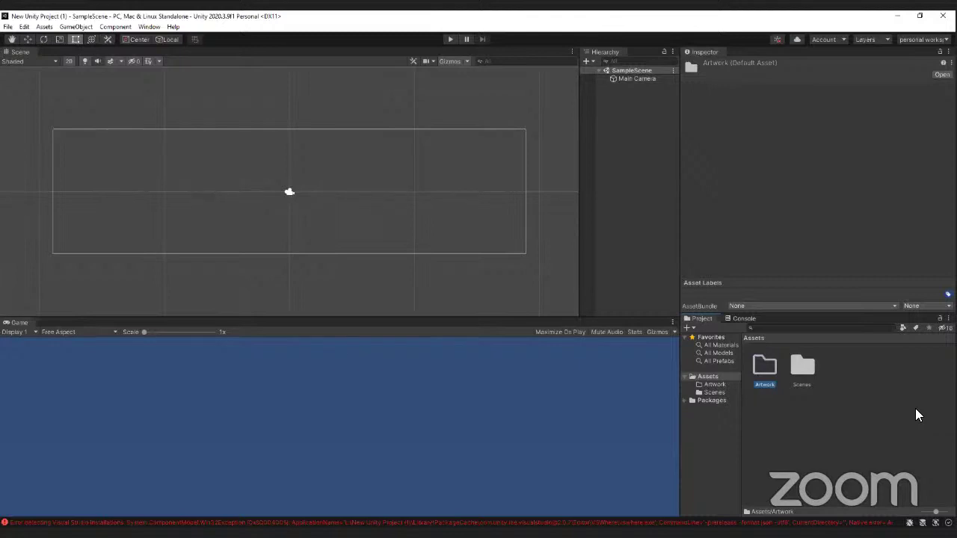
# Create a folder named "Scripts" in the Assets folder.
pyautogui.rightClick(839, 376)
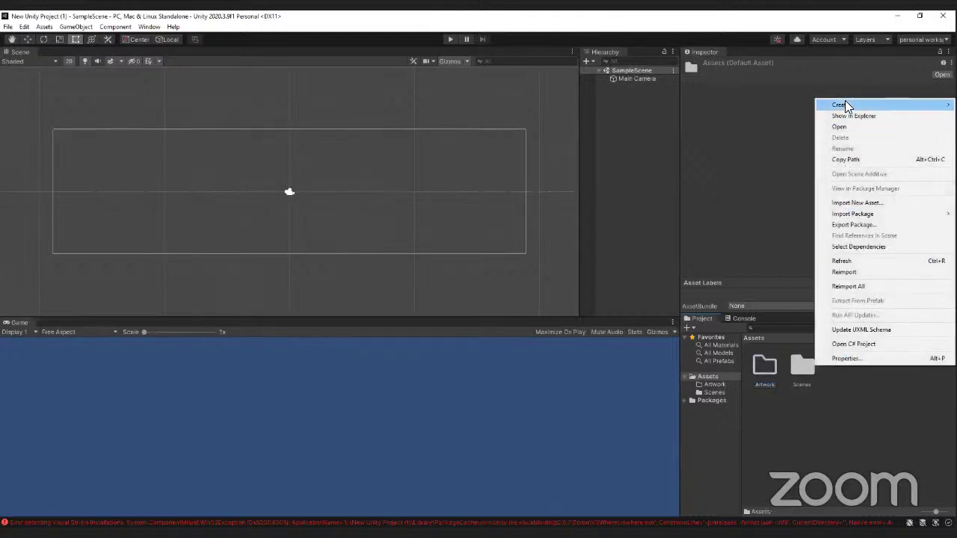
pyautogui.moveTo(845, 103)
pyautogui.click(767, 105)
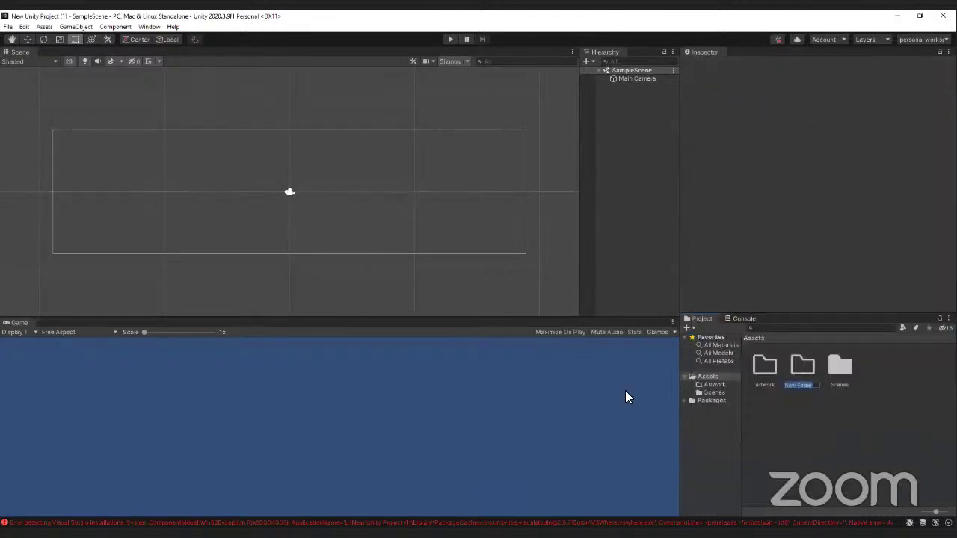
pyautogui.write('Scripts')
pyautogui.press('Return')
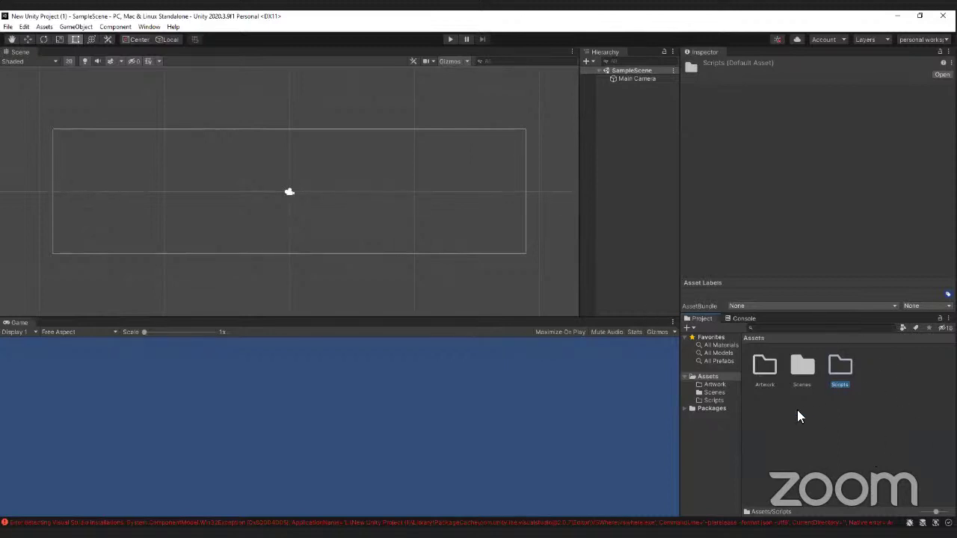
# Create a folder named "Animations" in Assets, and check the contents of the Scenes folder.
pyautogui.rightClick(873, 373)
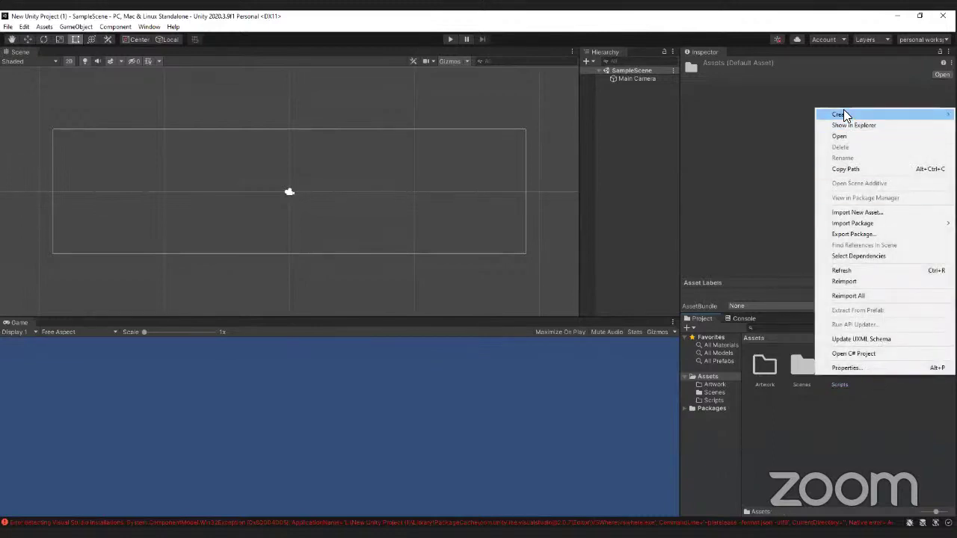
pyautogui.moveTo(843, 114)
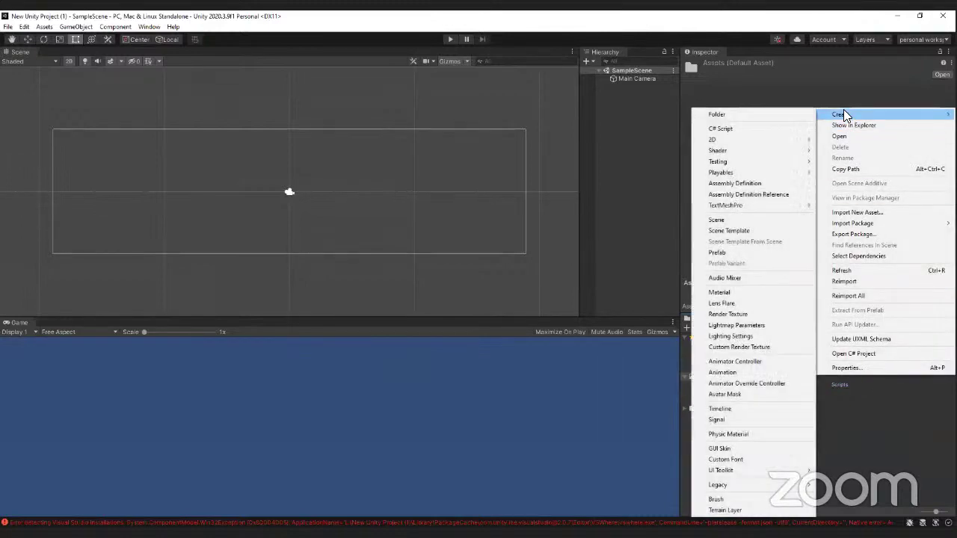
pyautogui.click(797, 115)
pyautogui.write('animated')
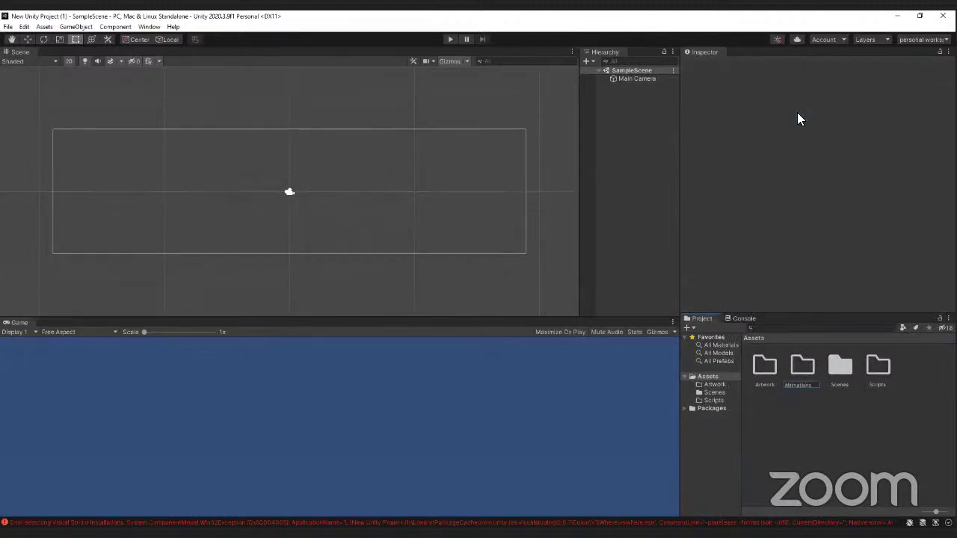
pyautogui.press('Return')
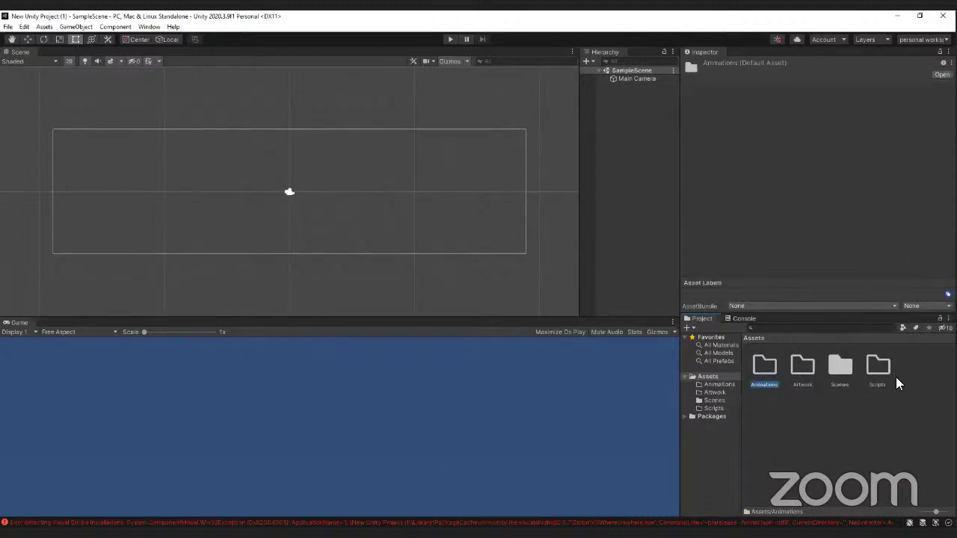
pyautogui.doubleClick(831, 364)
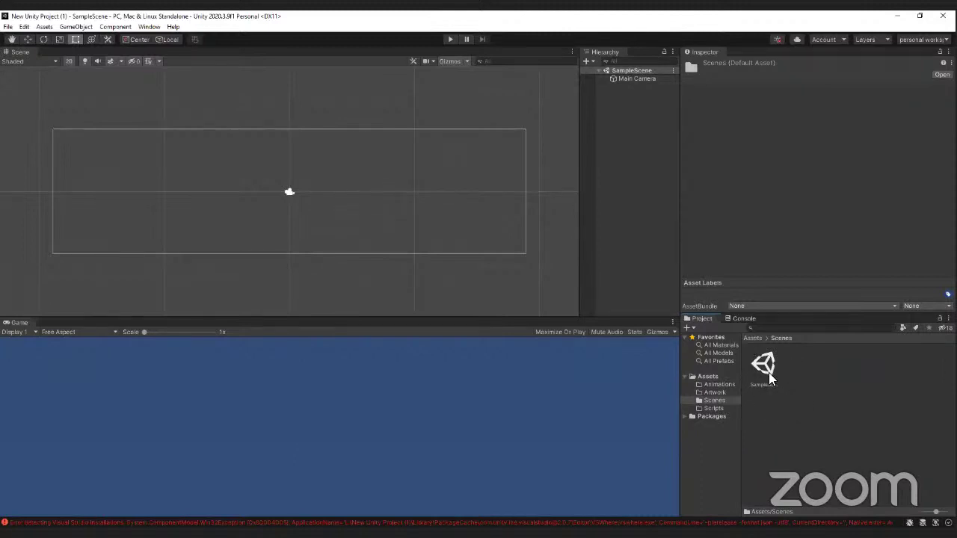
pyautogui.click(752, 338)
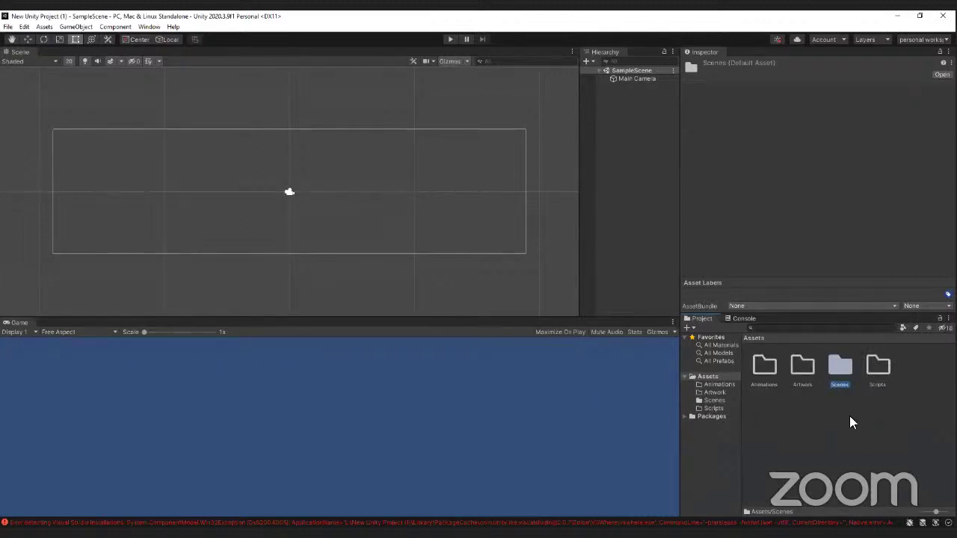
# Create a subfolder named "sprites" inside the Artwork folder.
pyautogui.doubleClick(785, 366)
pyautogui.rightClick(776, 369)
pyautogui.moveTo(801, 109)
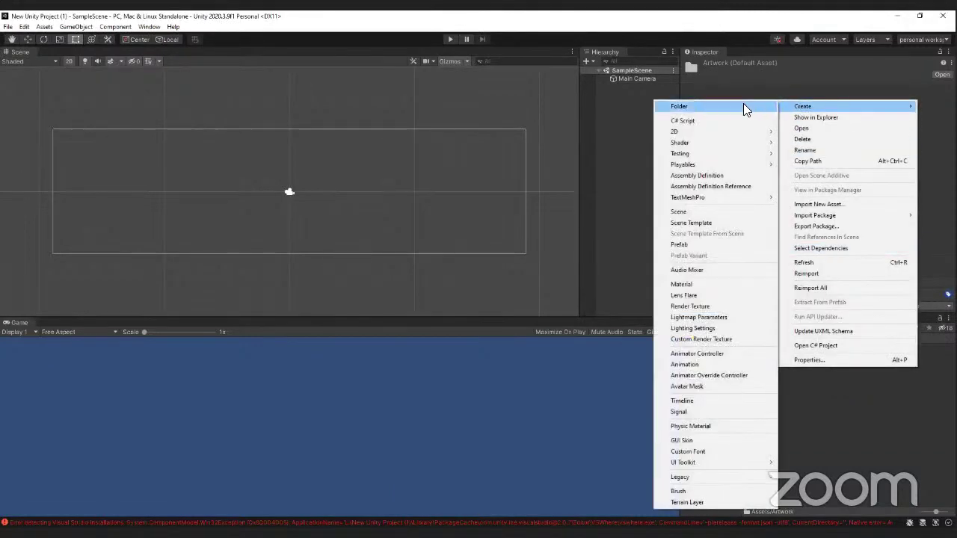
pyautogui.click(743, 106)
pyautogui.write('spr')
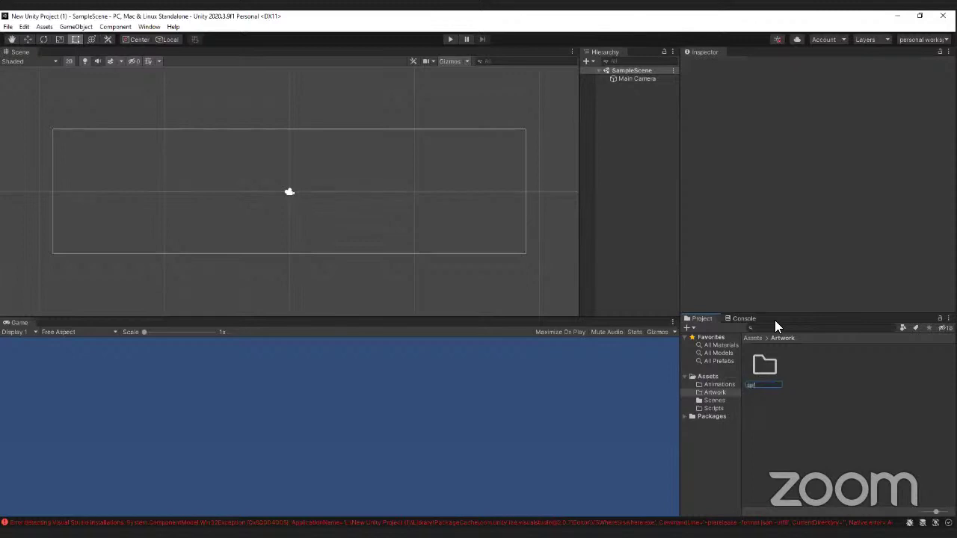
pyautogui.write('ites')
pyautogui.press('Return')
# Create a subfolder named "Sprite sheets" inside the Artwork folder, alongside sprites.
pyautogui.rightClick(812, 377)
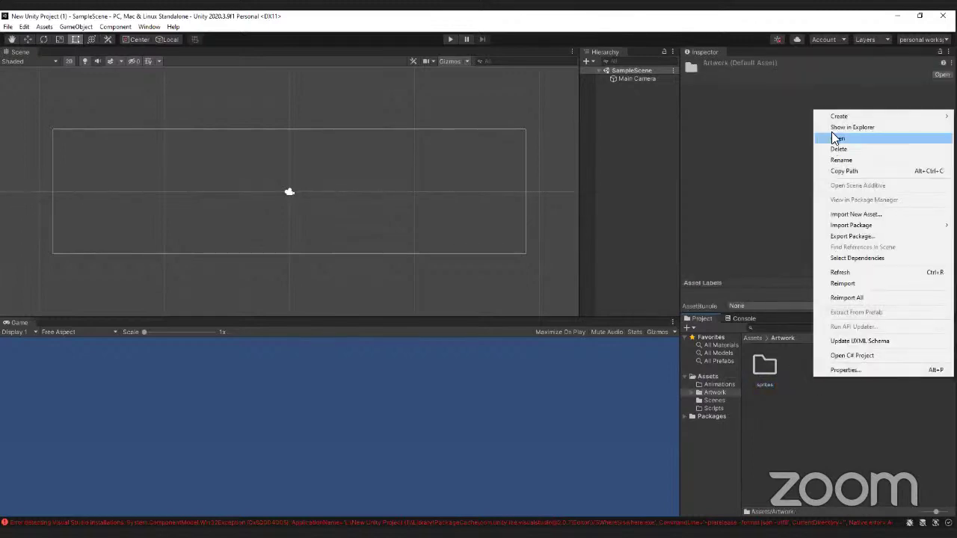
pyautogui.moveTo(837, 118)
pyautogui.click(807, 115)
pyautogui.write('Sprite sheets')
pyautogui.press('Return')
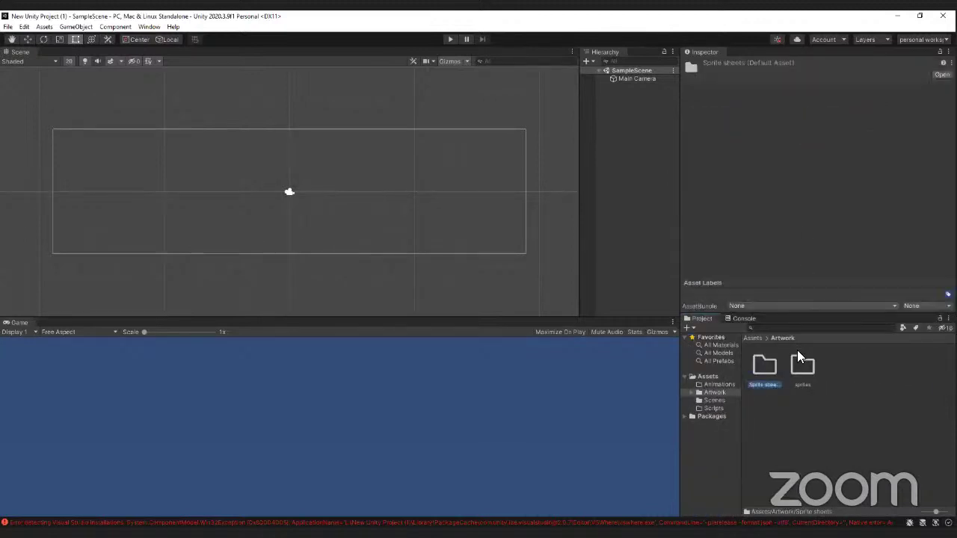
pyautogui.click(813, 382)
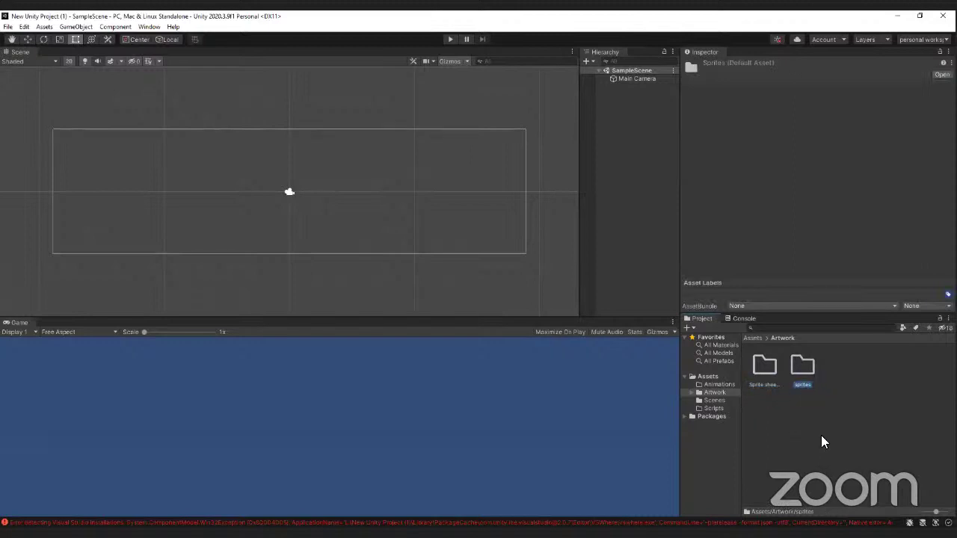
pyautogui.click(755, 366)
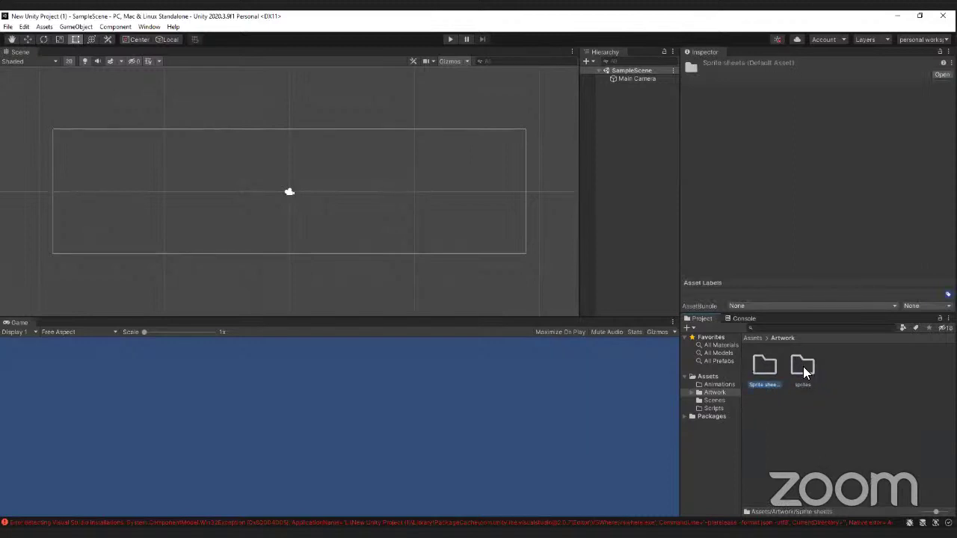
pyautogui.click(804, 374)
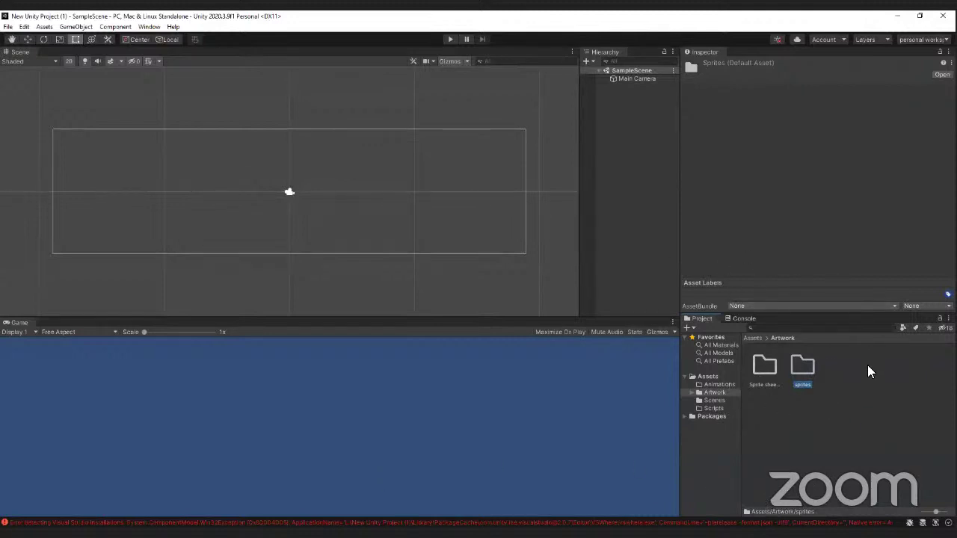
# Import the person-sprite-sheet image into the Sprite sheets folder and open that folder.
pyautogui.click(764, 367)
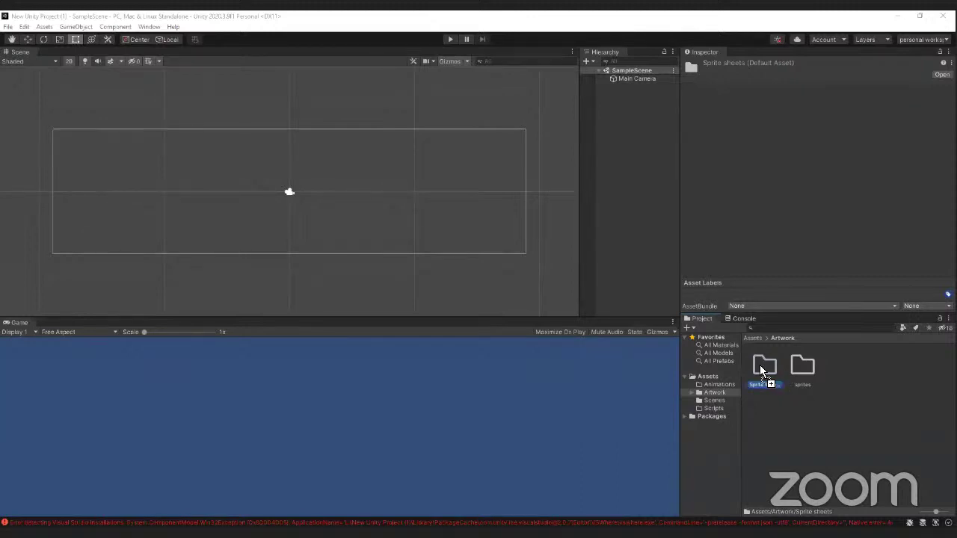
pyautogui.moveTo(759, 365); pyautogui.dragTo(760, 365)
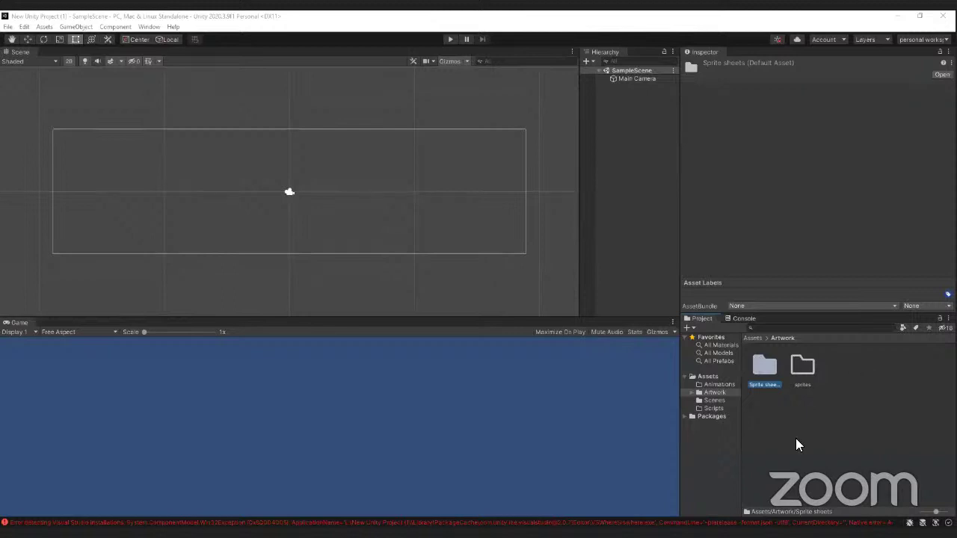
pyautogui.doubleClick(763, 369)
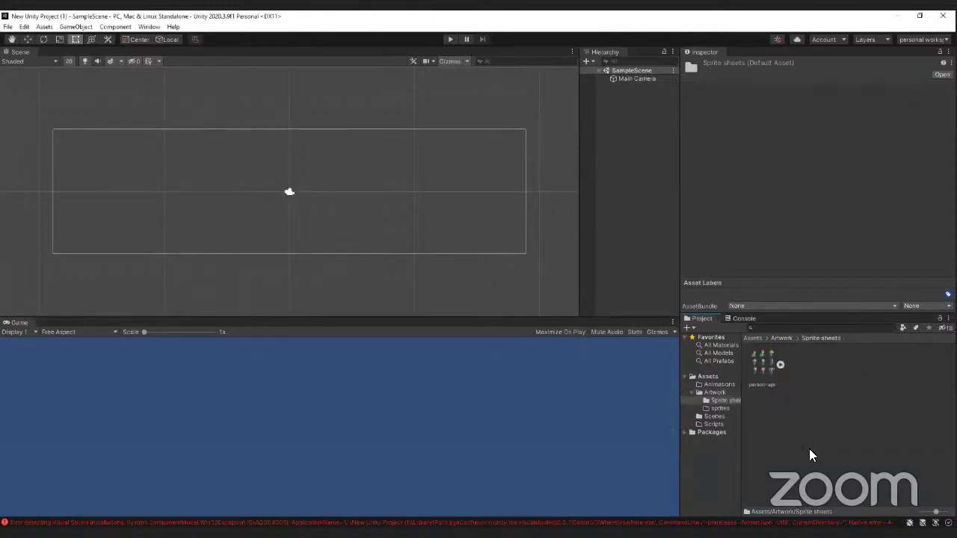
# Review the import settings of person-sprite-sheet and minimize its preview in the Inspector.
pyautogui.click(770, 371)
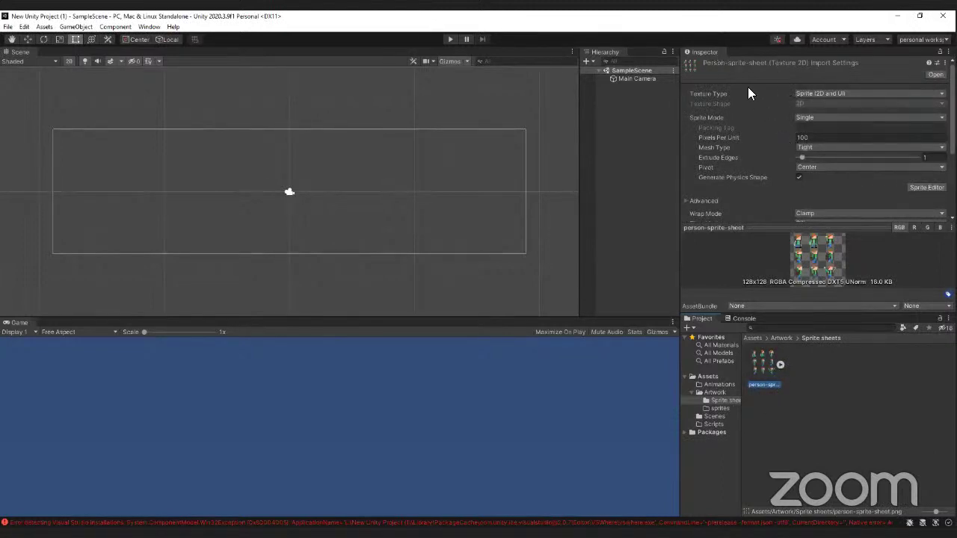
pyautogui.scroll(-5, 824, 172)
pyautogui.scroll(6, 845, 160)
pyautogui.scroll(-4, 897, 187)
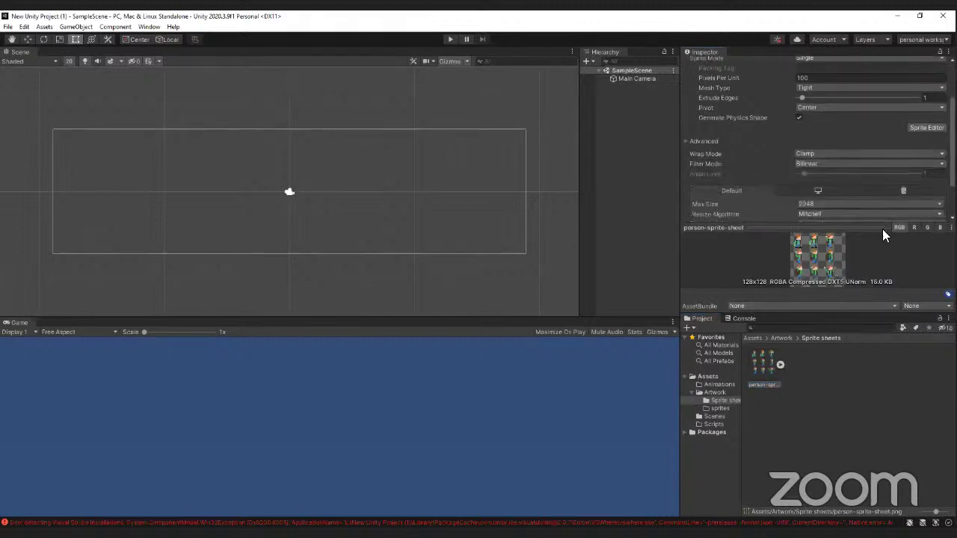
pyautogui.moveTo(855, 227); pyautogui.dragTo(855, 231)
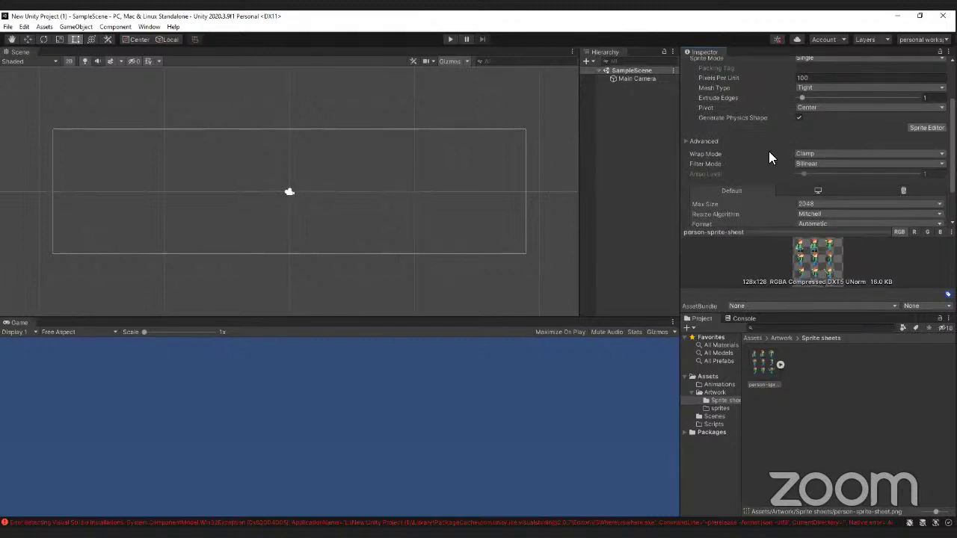
pyautogui.rightClick(855, 232)
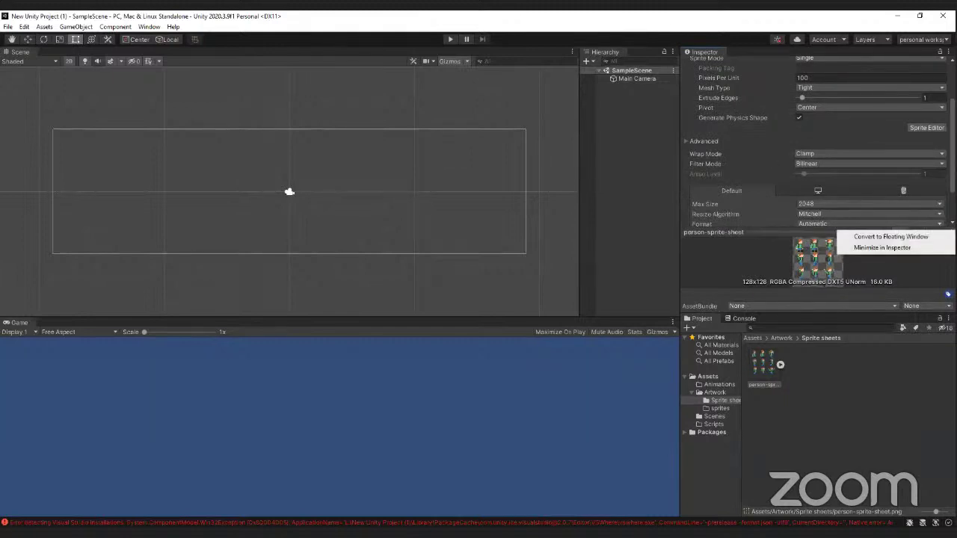
pyautogui.click(899, 247)
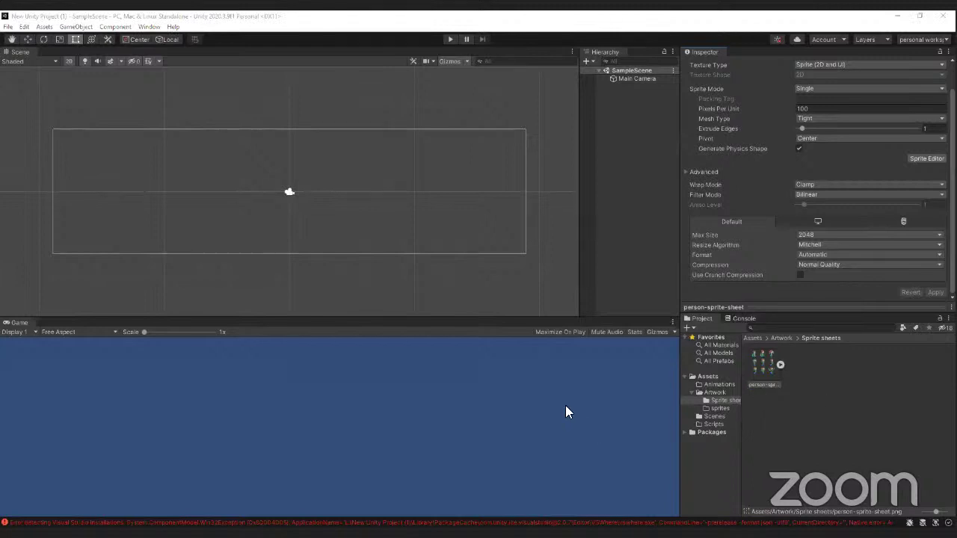
# Open the sprites folder inside Artwork and import the individual furniture sprite images into it.
pyautogui.click(781, 338)
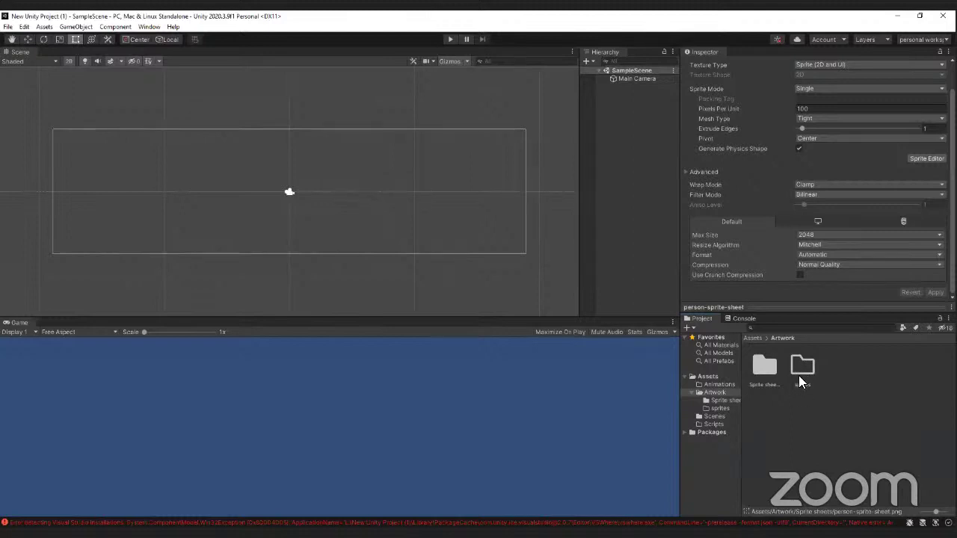
pyautogui.doubleClick(802, 368)
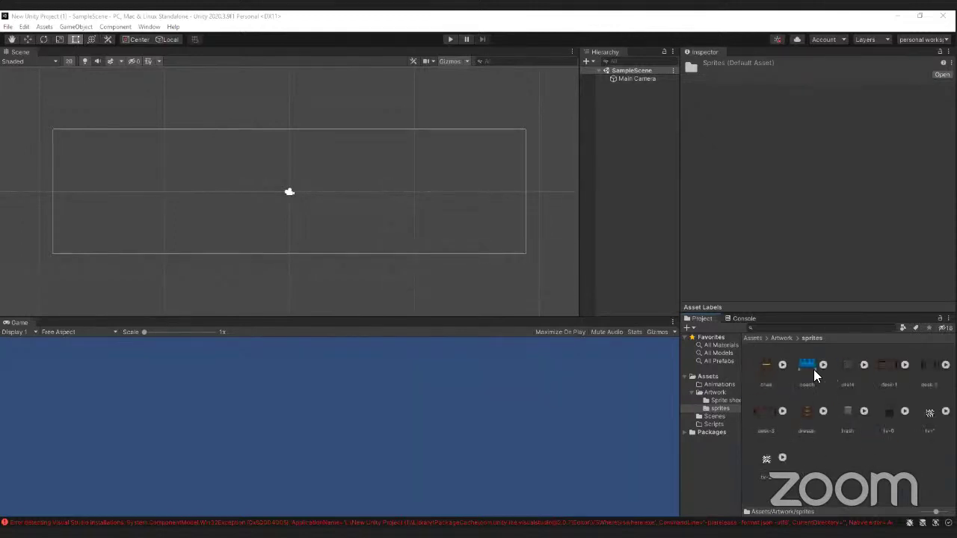
# Place the chair sprite in the scene at about X 2.42, Y -2.2 and raise the Game view scale to 5x.
pyautogui.click(767, 370)
pyautogui.click(809, 365)
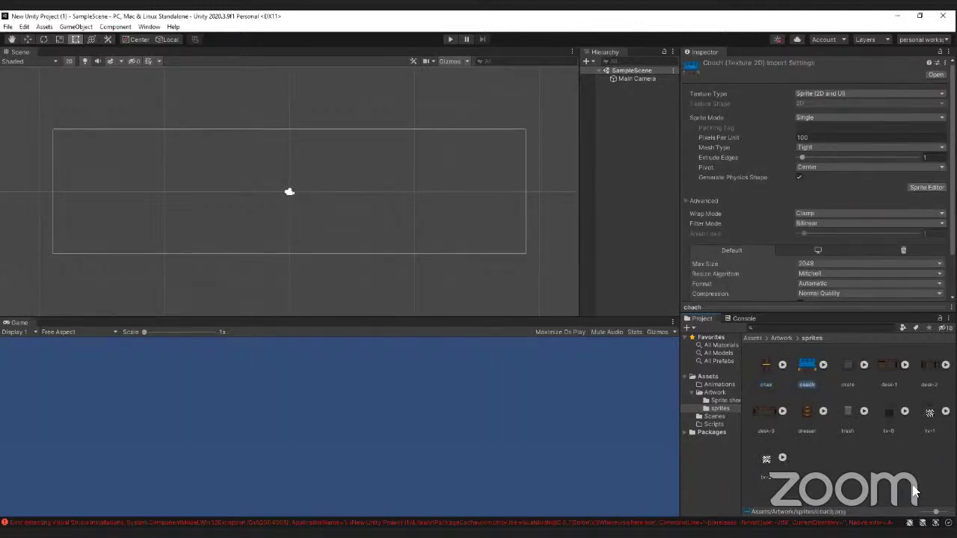
pyautogui.moveTo(765, 374); pyautogui.dragTo(319, 219)
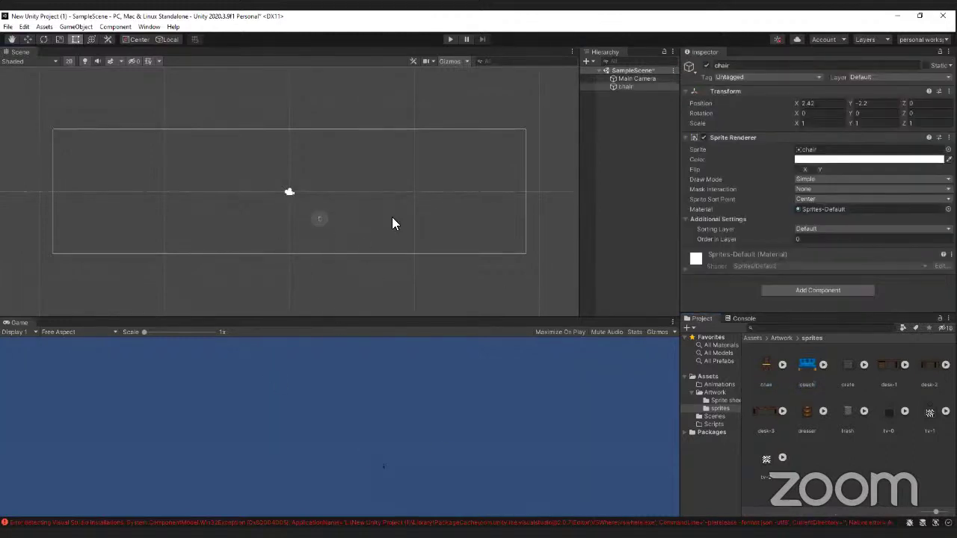
pyautogui.scroll(3, 334, 162)
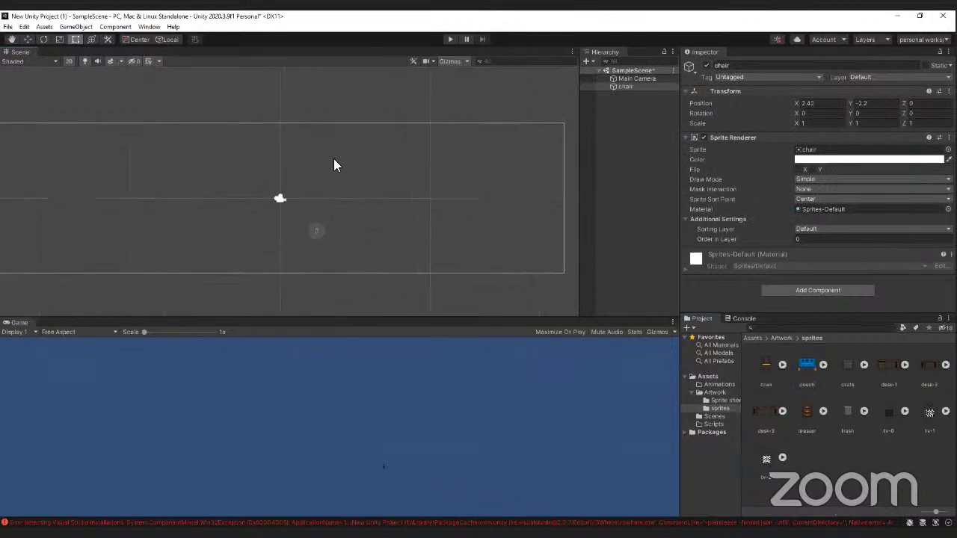
pyautogui.scroll(4, 314, 235)
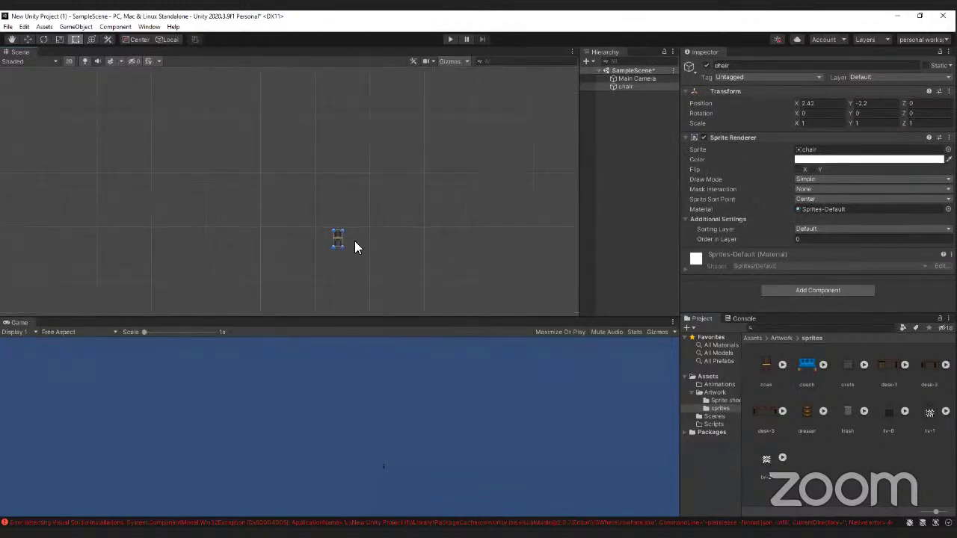
pyautogui.scroll(3, 399, 461)
pyautogui.scroll(5, 374, 457)
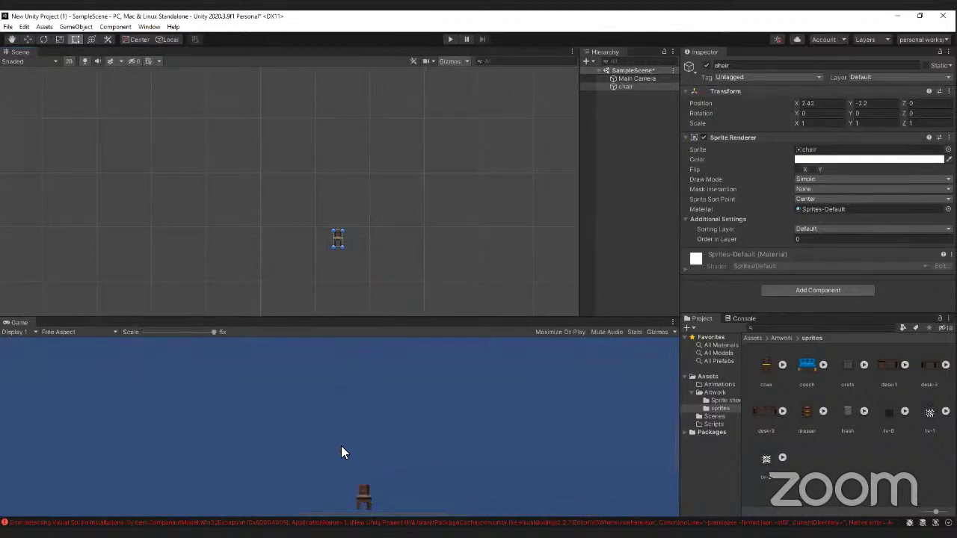
# Enlarge the chair in the scene to roughly three times its size and deselect it.
pyautogui.moveTo(296, 228); pyautogui.dragTo(303, 189)
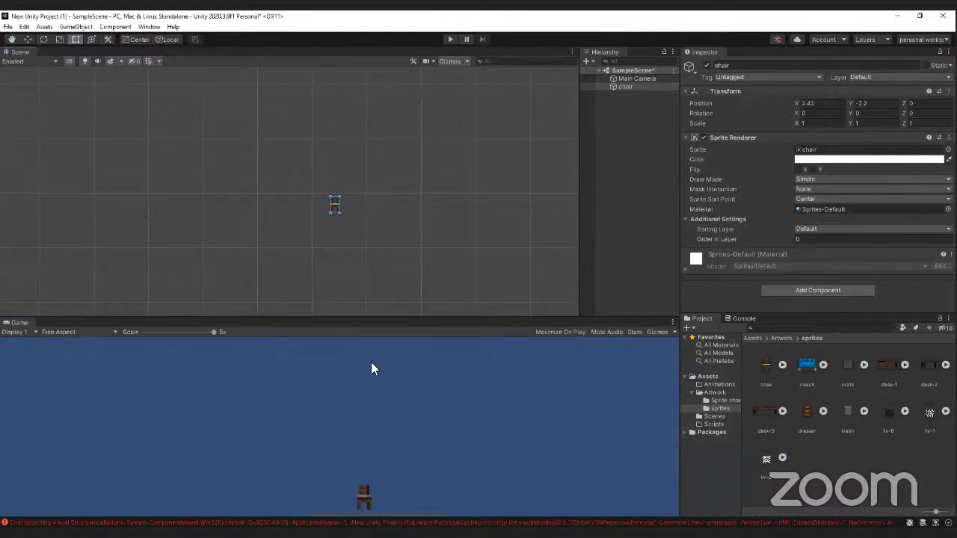
pyautogui.moveTo(340, 197); pyautogui.dragTo(360, 160)
pyautogui.click(493, 352)
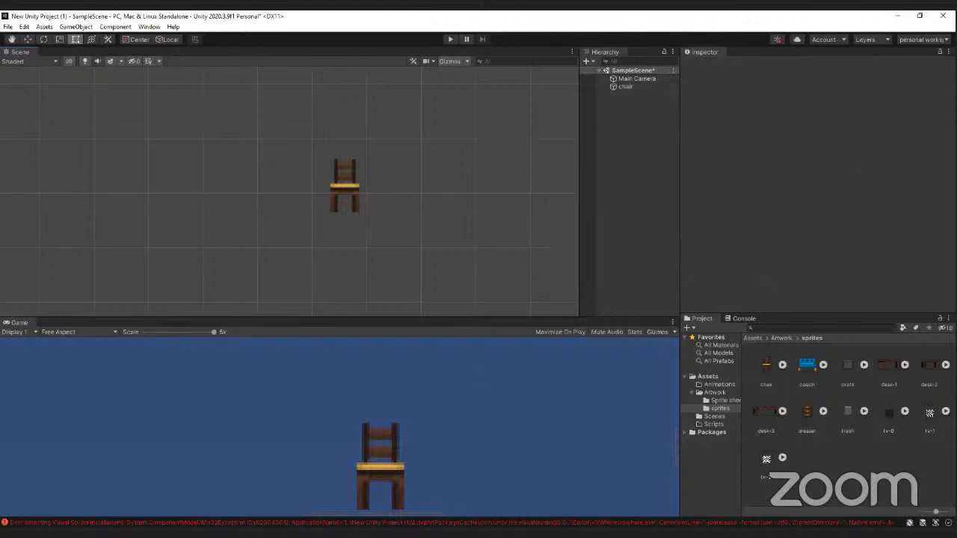
# Replace person-sprite-sheet in Artwork's Sprite sheets folder by deleting it and importing the image again.
pyautogui.click(715, 393)
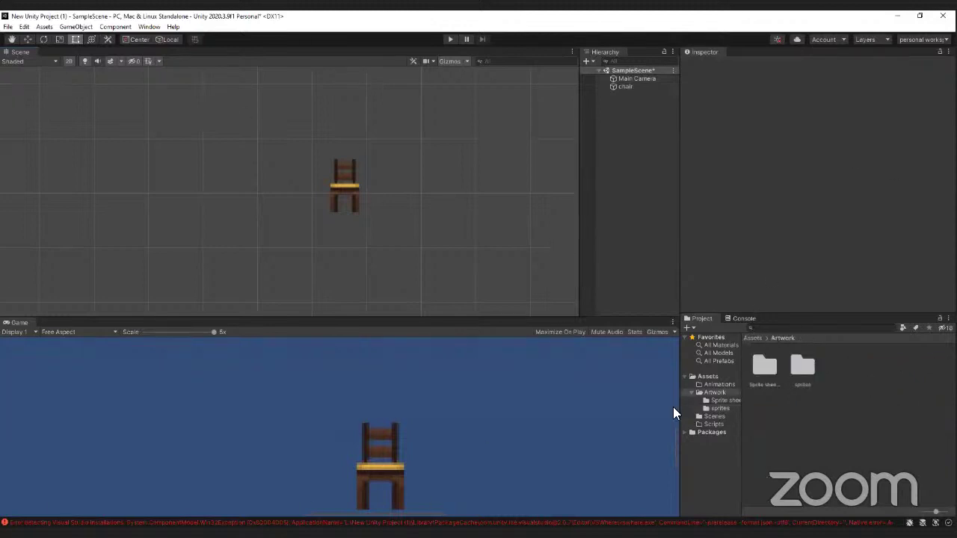
pyautogui.click(752, 337)
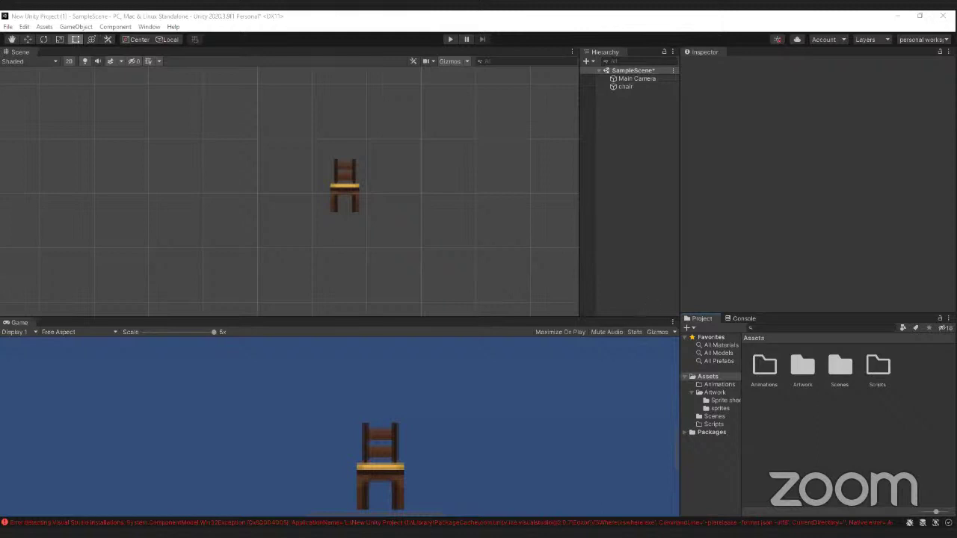
pyautogui.click(714, 392)
pyautogui.doubleClick(761, 368)
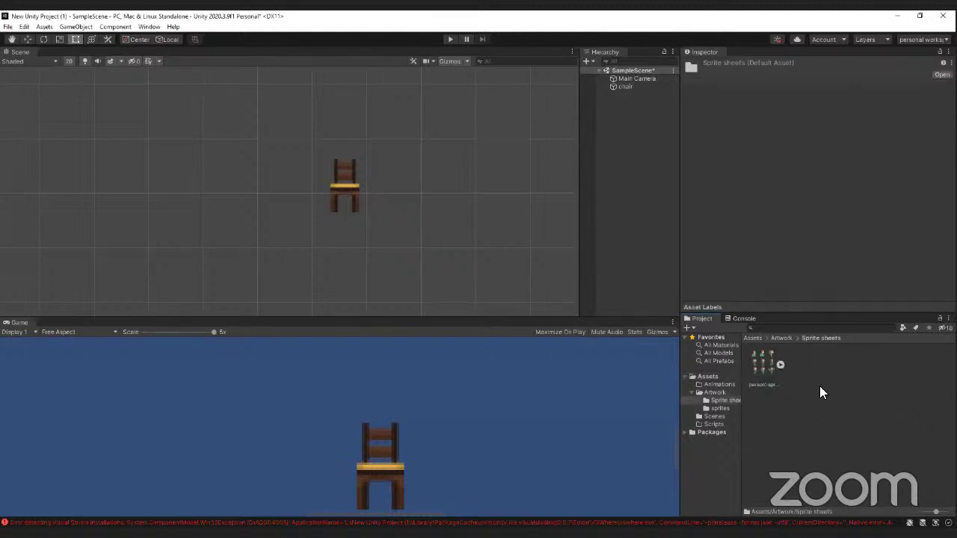
pyautogui.click(759, 368)
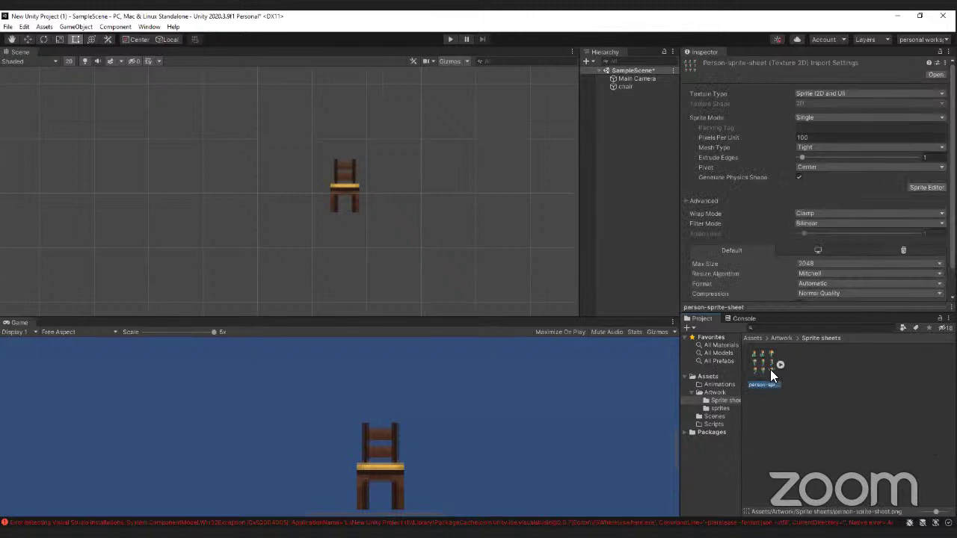
pyautogui.press('Delete')
pyautogui.click(505, 294)
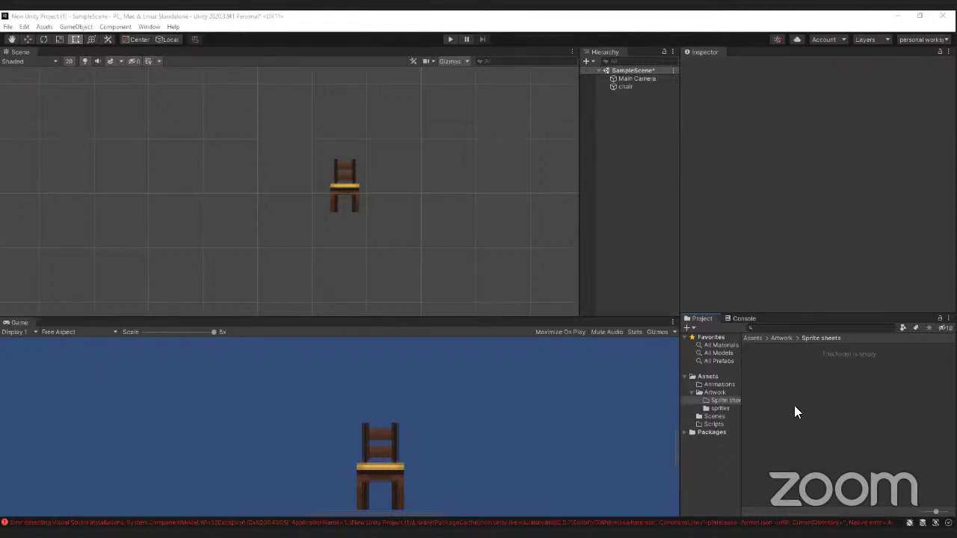
pyautogui.moveTo(785, 376); pyautogui.dragTo(785, 378)
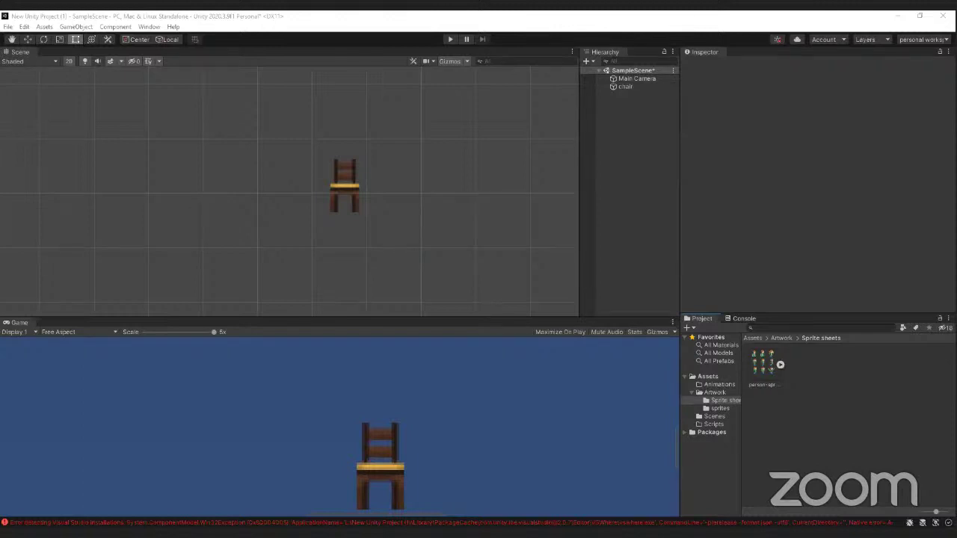
# Set the Sprite Mode of person-sprite-sheet to Multiple in its import settings.
pyautogui.click(756, 363)
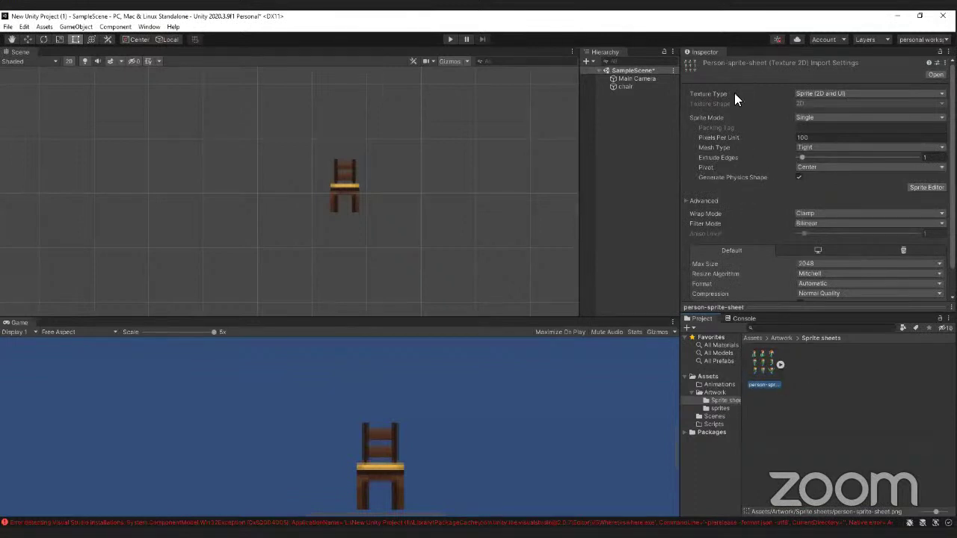
pyautogui.scroll(-1, 767, 155)
pyautogui.scroll(1, 787, 289)
pyautogui.click(812, 117)
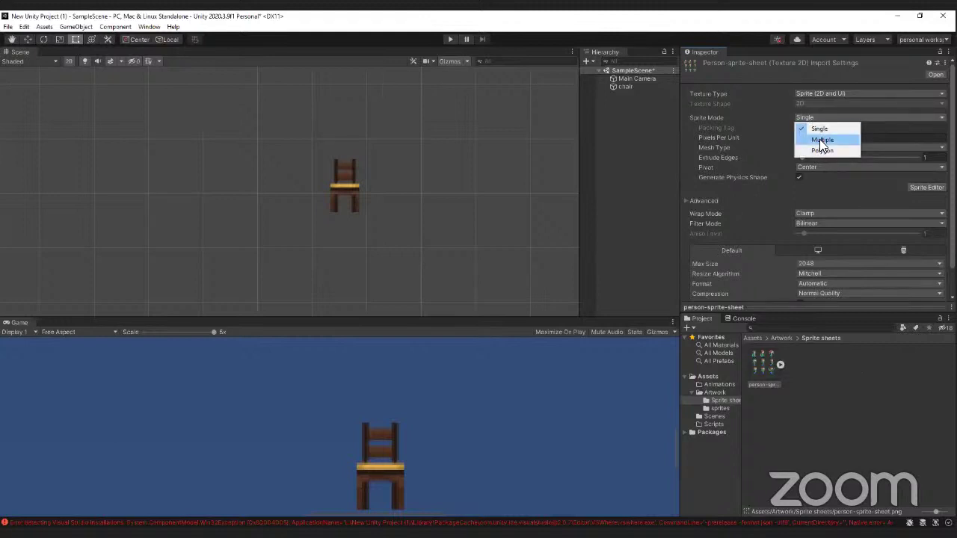
pyautogui.click(819, 139)
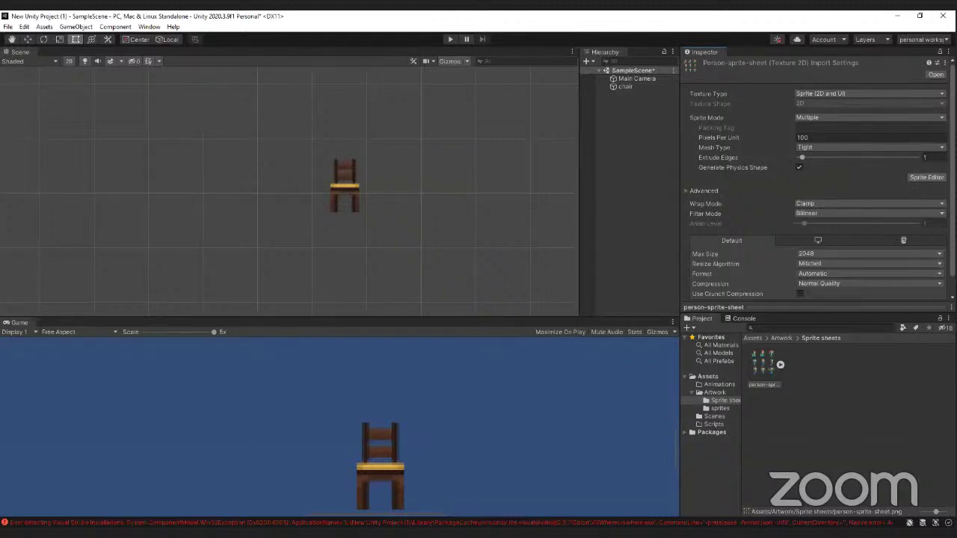
# Apply the pending import settings of person-sprite-sheet and open it in the Sprite Editor.
pyautogui.click(764, 367)
pyautogui.scroll(-1, 807, 226)
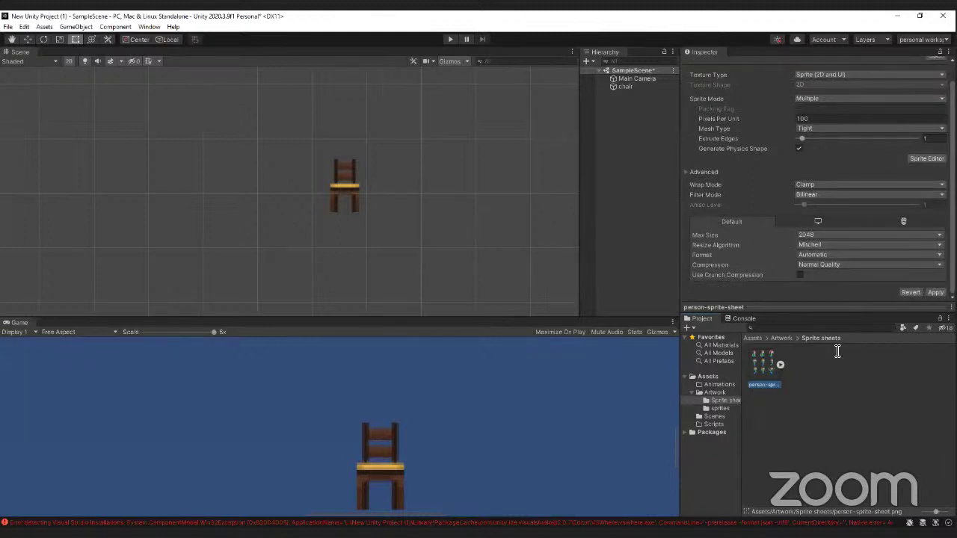
pyautogui.scroll(1, 815, 216)
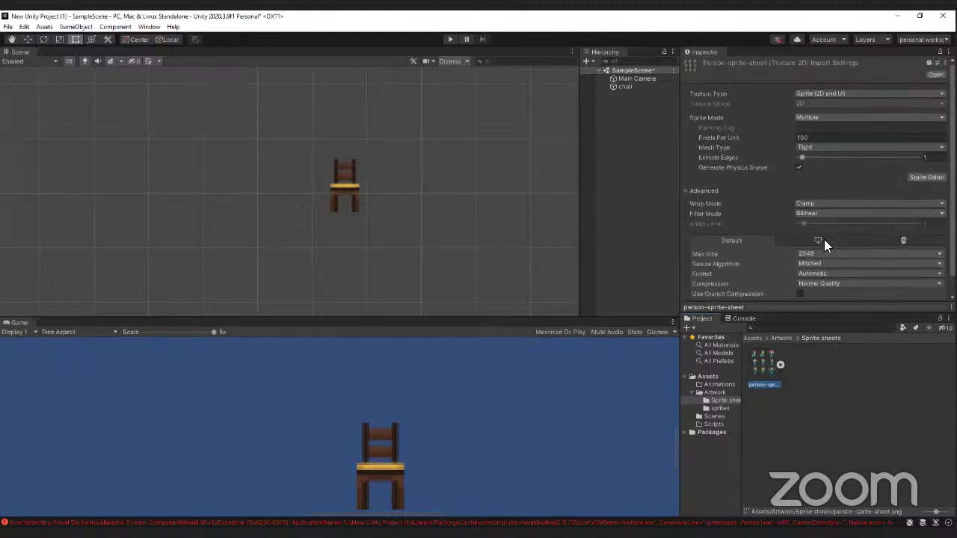
pyautogui.click(926, 178)
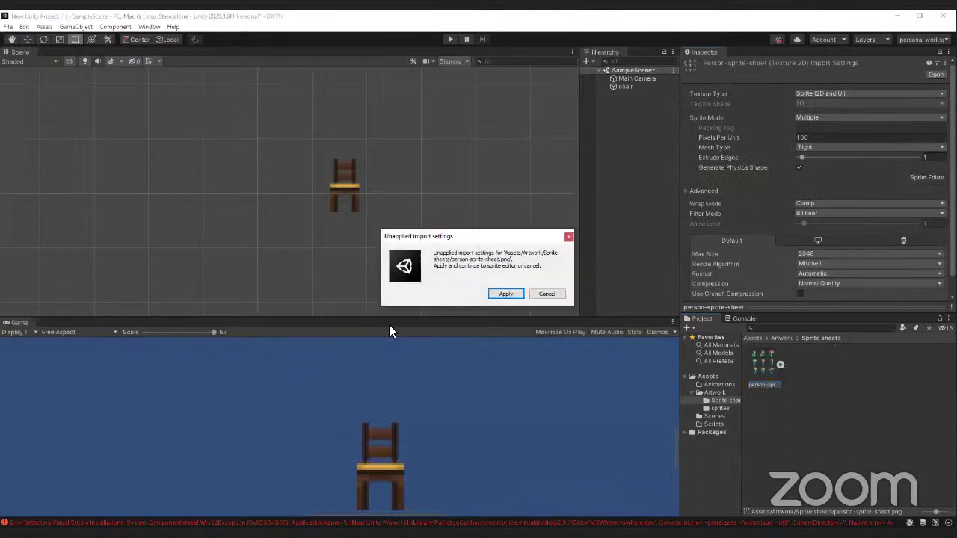
pyautogui.click(507, 294)
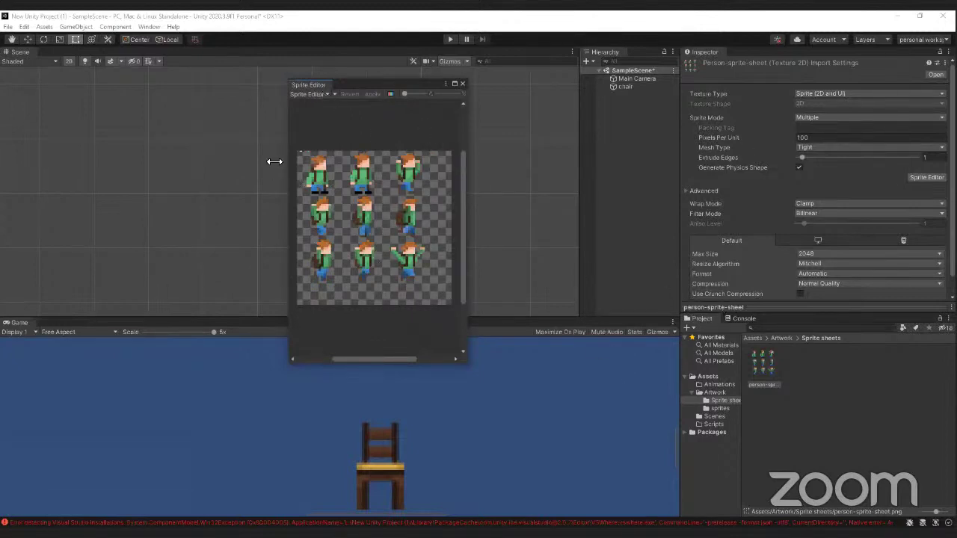
# Widen the Sprite Editor window so that its Slice and Trim commands are fully shown.
pyautogui.click(329, 94)
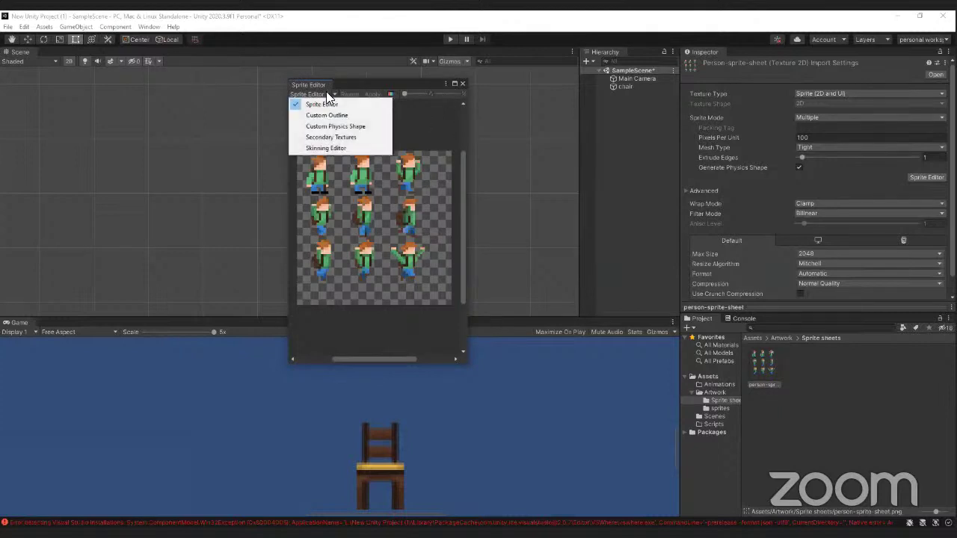
pyautogui.click(334, 92)
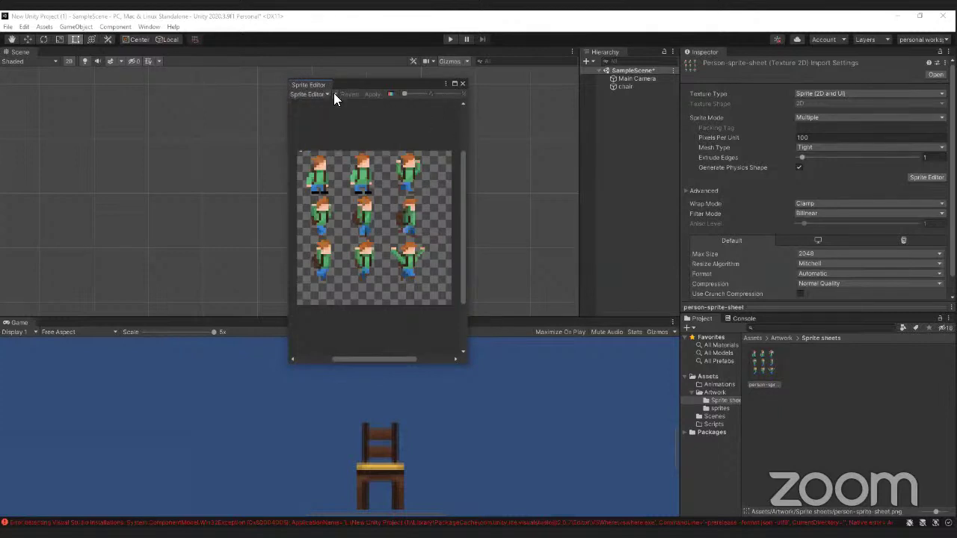
pyautogui.click(333, 92)
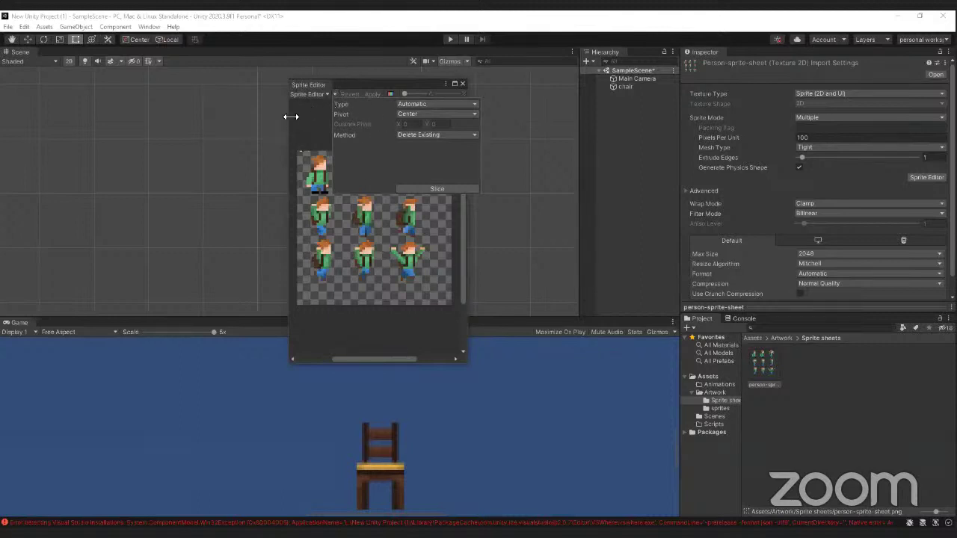
pyautogui.moveTo(289, 117); pyautogui.dragTo(232, 118)
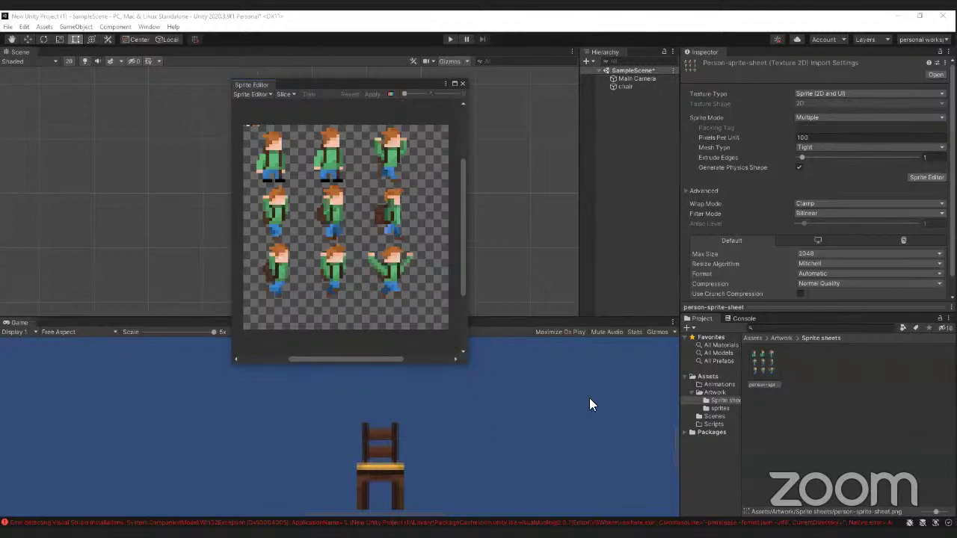
# Slice the sprite sheet with Grid By Cell Size, using a pixel size of 34 by 34.
pyautogui.click(292, 95)
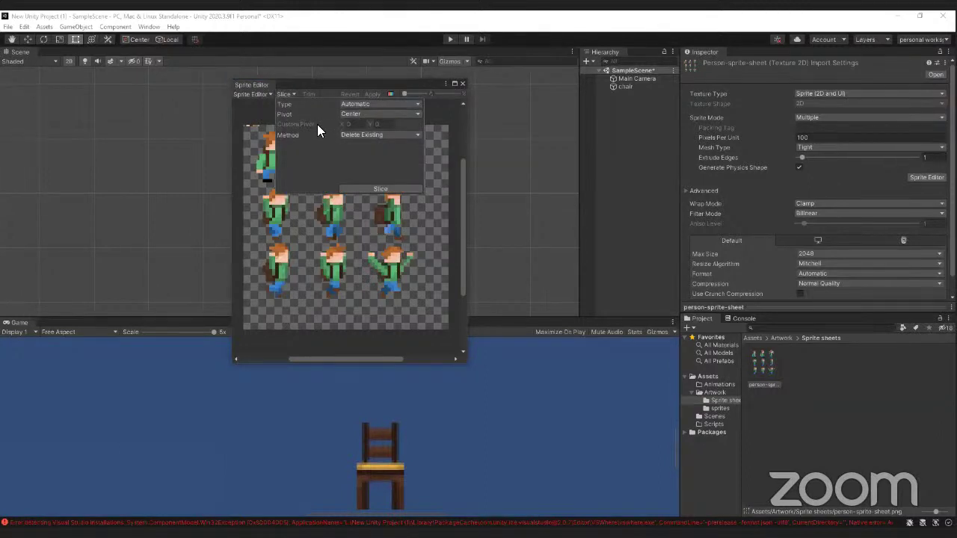
pyautogui.click(369, 104)
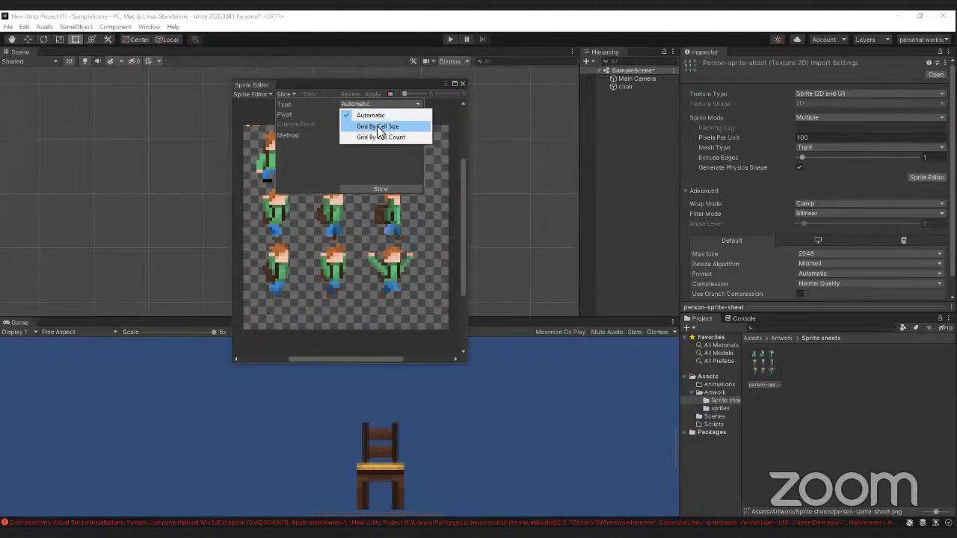
pyautogui.click(377, 126)
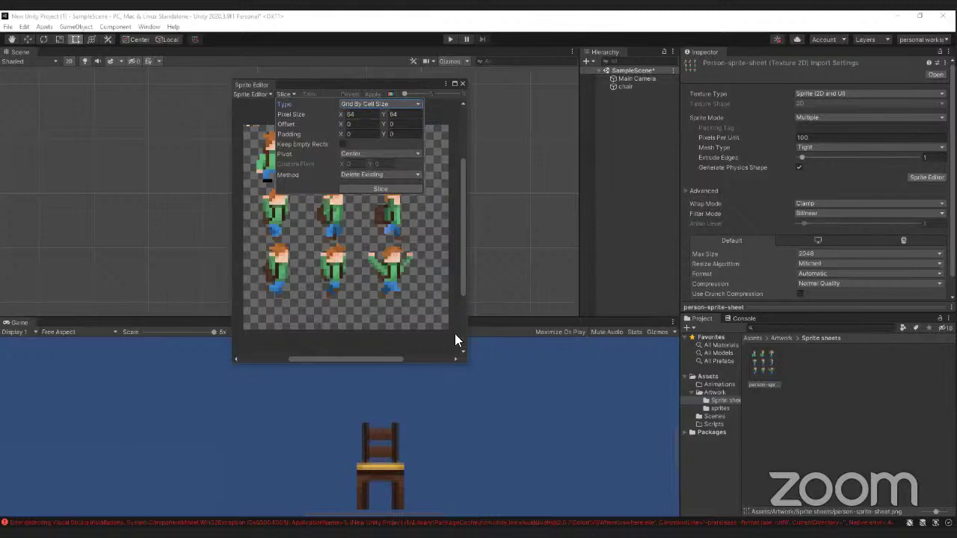
pyautogui.click(367, 115)
pyautogui.write('34')
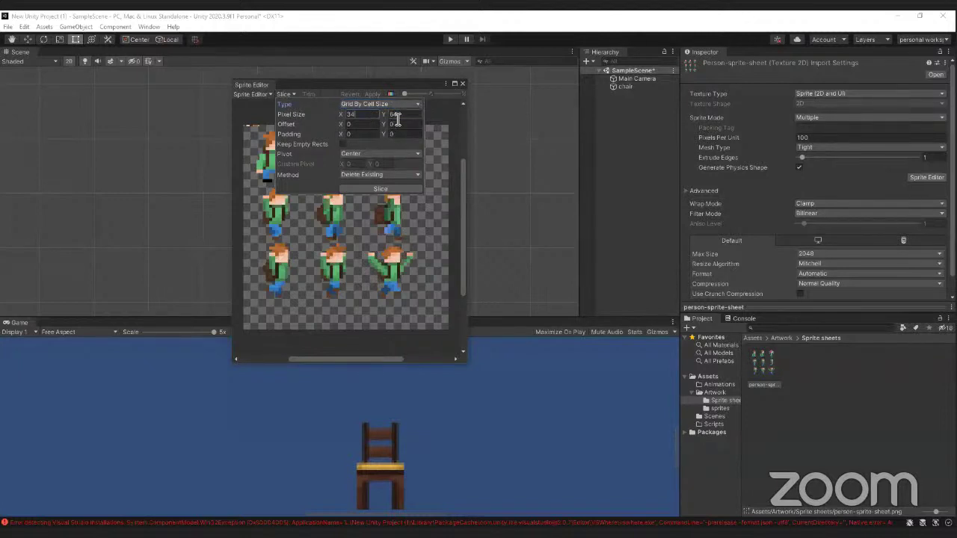
pyautogui.click(397, 115)
pyautogui.write('34')
pyautogui.click(356, 190)
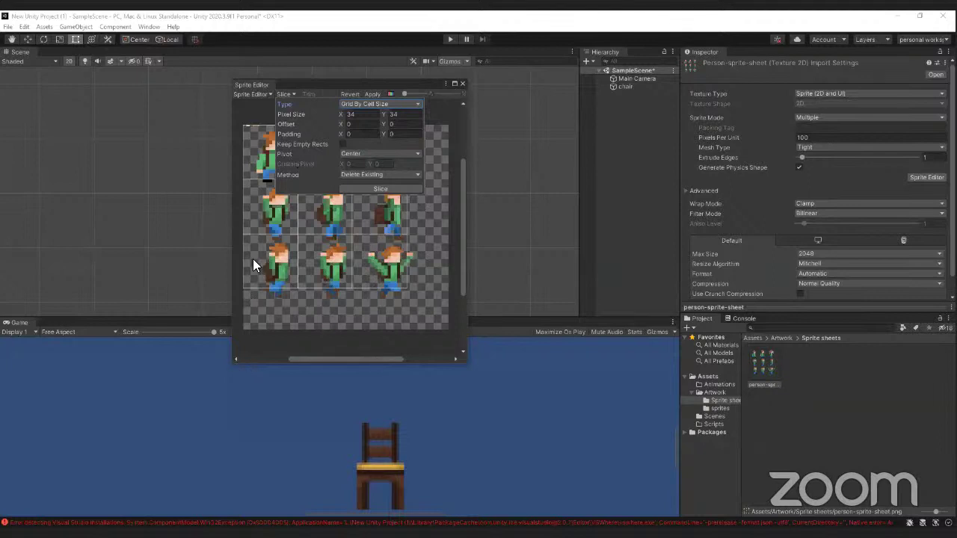
# Set both the X and Y offset and the X and Y padding to 2, and slice the sheet again.
pyautogui.click(358, 124)
pyautogui.write('2')
pyautogui.click(401, 125)
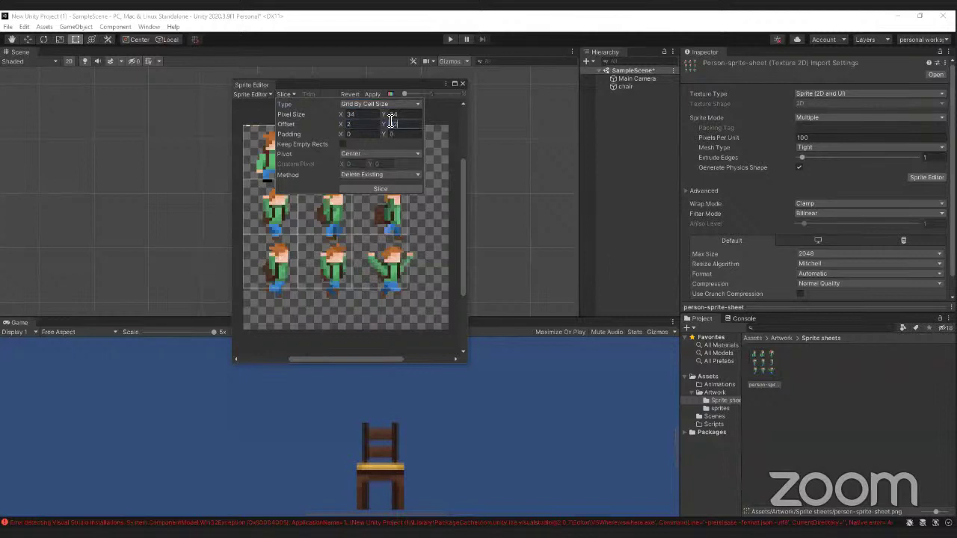
pyautogui.write('2')
pyautogui.click(362, 133)
pyautogui.write('2')
pyautogui.click(412, 132)
pyautogui.write('2')
pyautogui.click(404, 192)
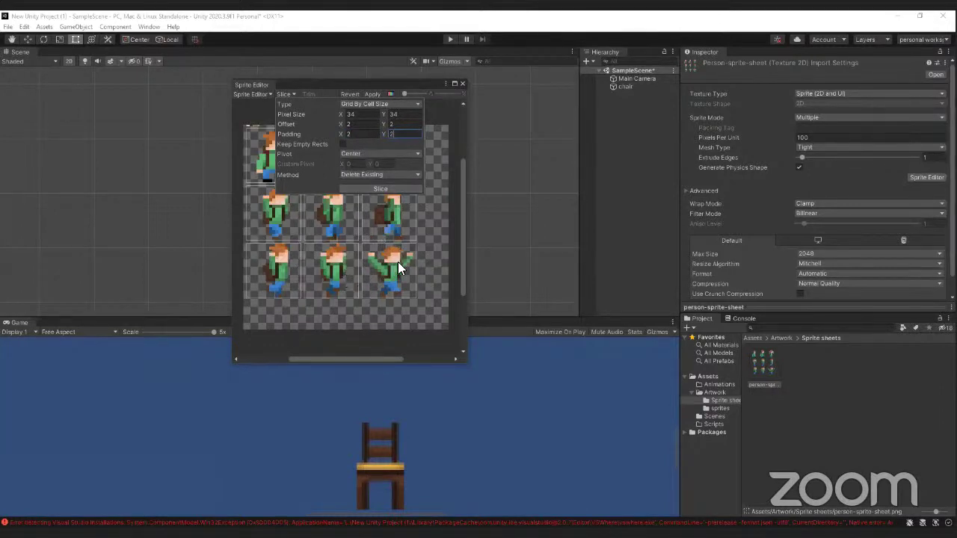
# Examine the slice boundaries around the character frames up close and select one of the sliced sprites.
pyautogui.scroll(5, 274, 261)
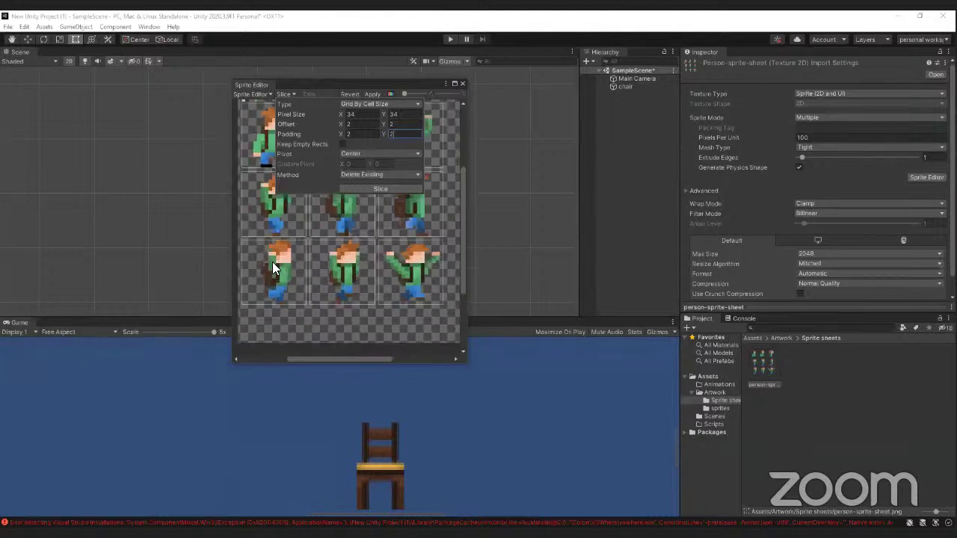
pyautogui.scroll(2, 274, 260)
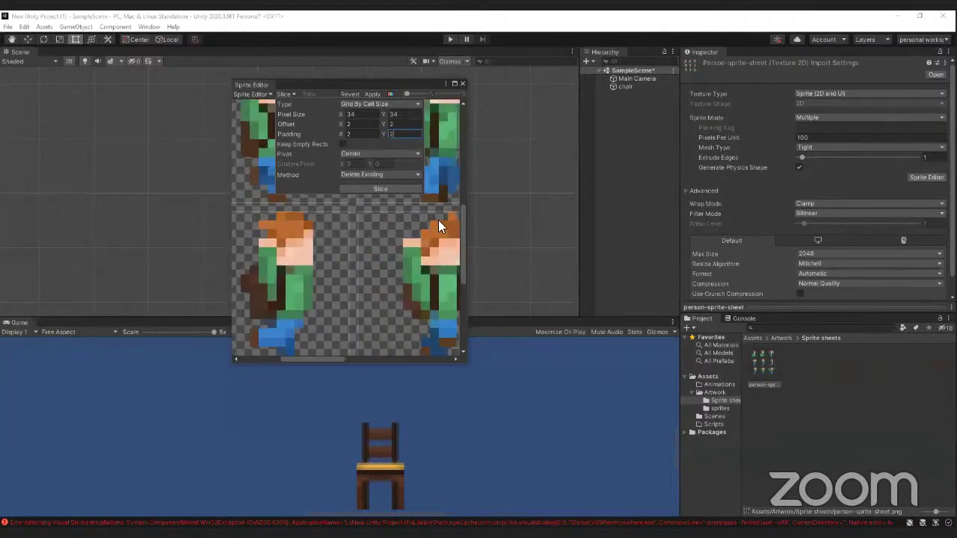
pyautogui.scroll(-1, 313, 262)
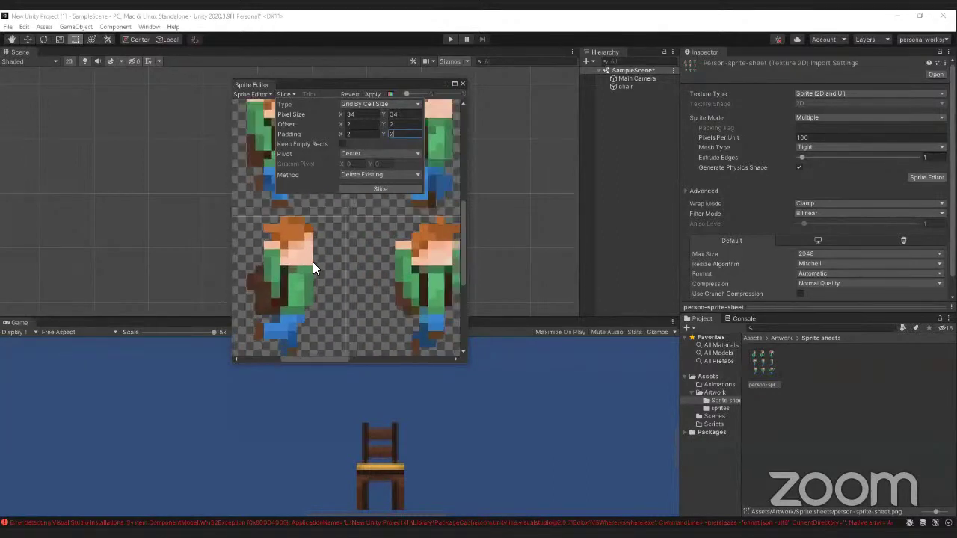
pyautogui.click(278, 305)
pyautogui.click(246, 217)
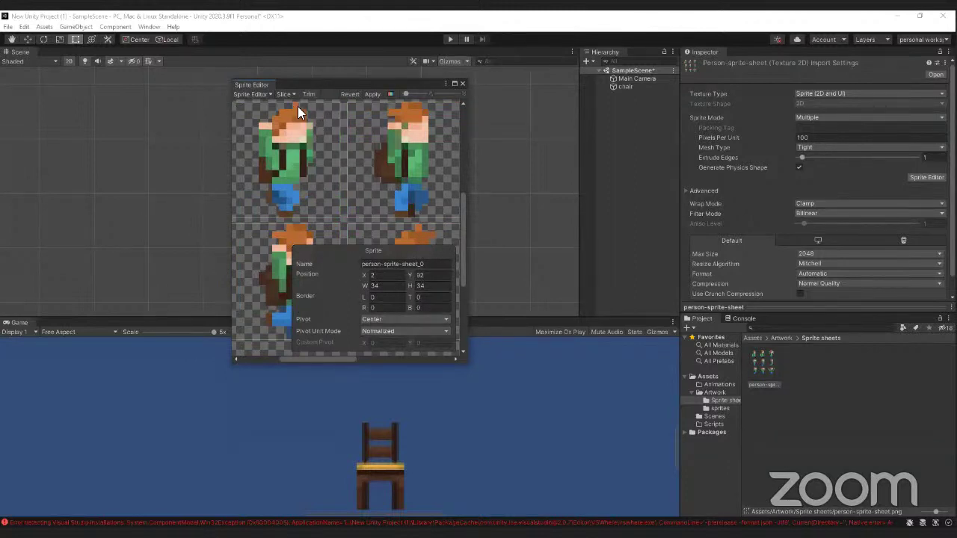
# Apply the slicing to the person sprite sheet and close the Sprite Editor.
pyautogui.click(370, 94)
pyautogui.click(773, 372)
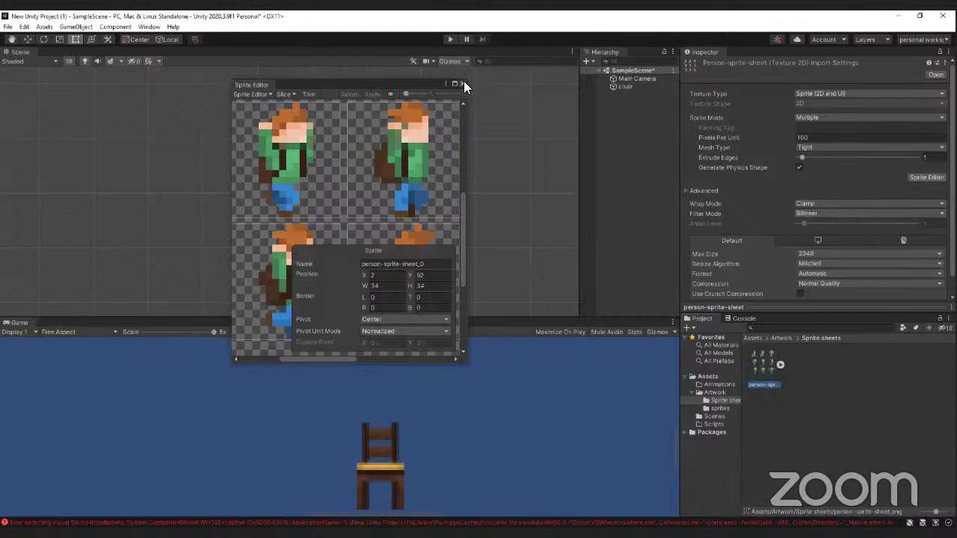
pyautogui.click(464, 84)
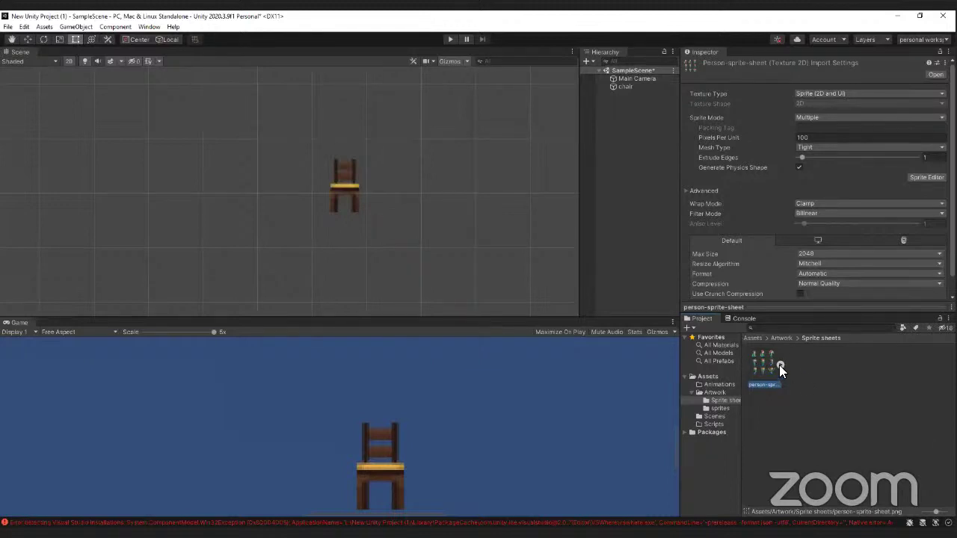
# Expand the person sprite sheet asset and inspect each of its sliced sprites in turn.
pyautogui.click(781, 367)
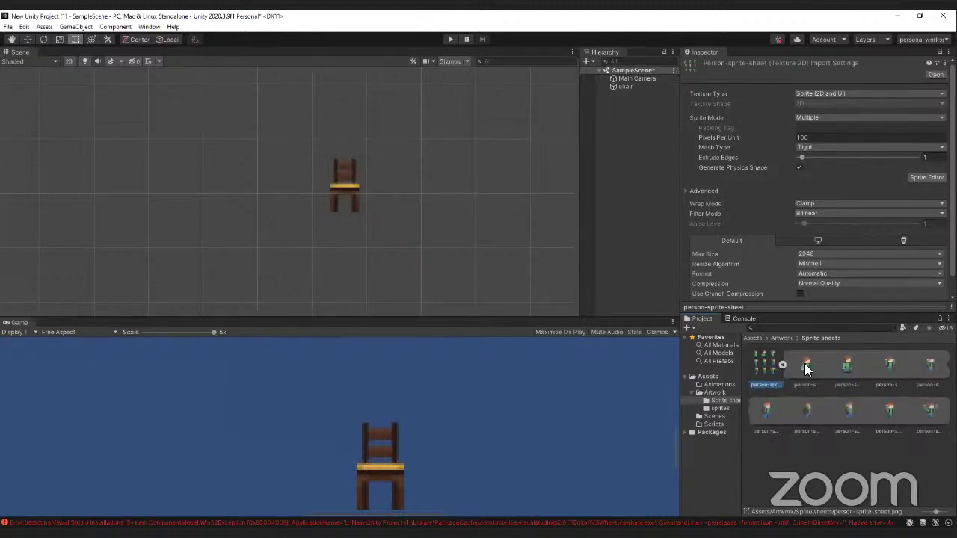
pyautogui.click(806, 366)
pyautogui.click(845, 365)
pyautogui.click(889, 369)
pyautogui.click(927, 366)
pyautogui.click(766, 409)
pyautogui.click(808, 409)
pyautogui.click(848, 410)
pyautogui.click(907, 418)
pyautogui.click(929, 411)
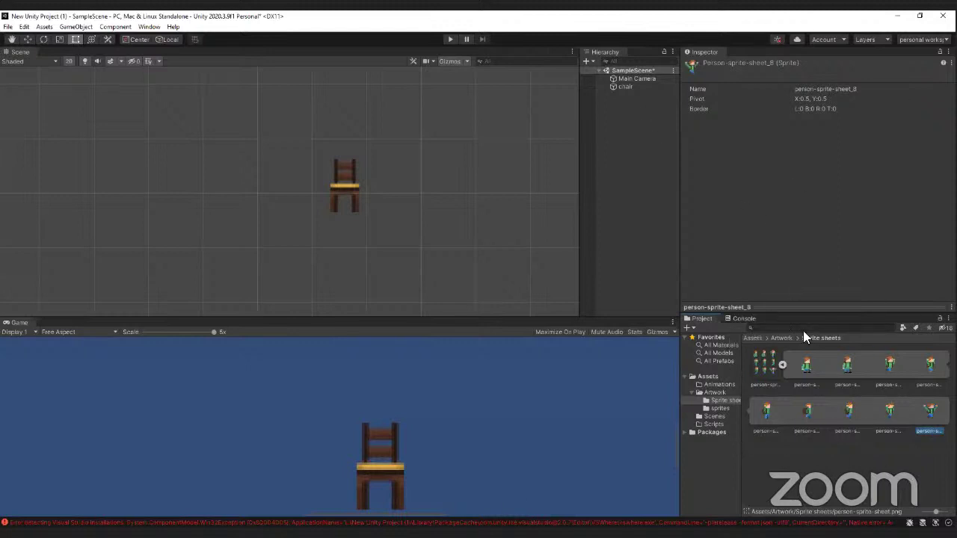
# Try placing the first sliced person sprite in the scene beside the chair, and delete it again.
pyautogui.moveTo(804, 364); pyautogui.dragTo(426, 166)
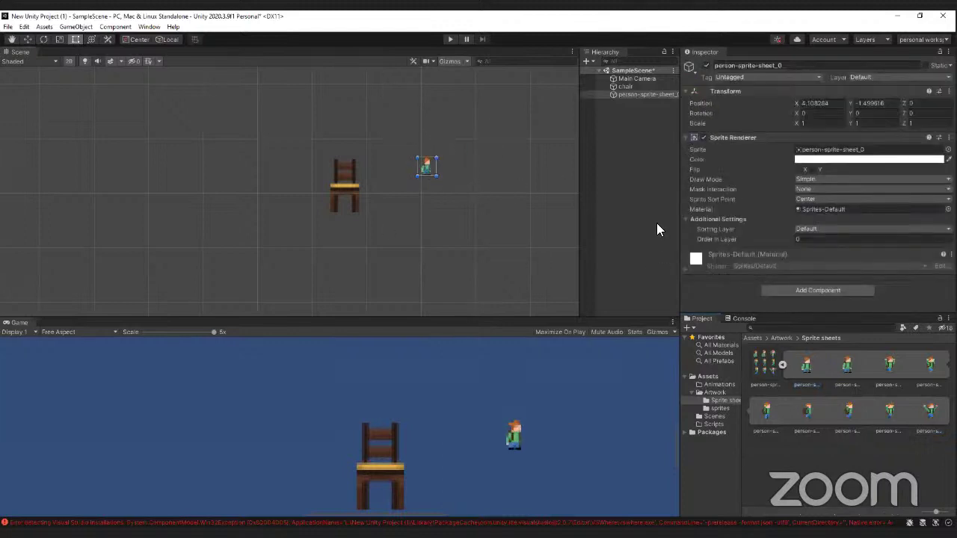
pyautogui.press('Delete')
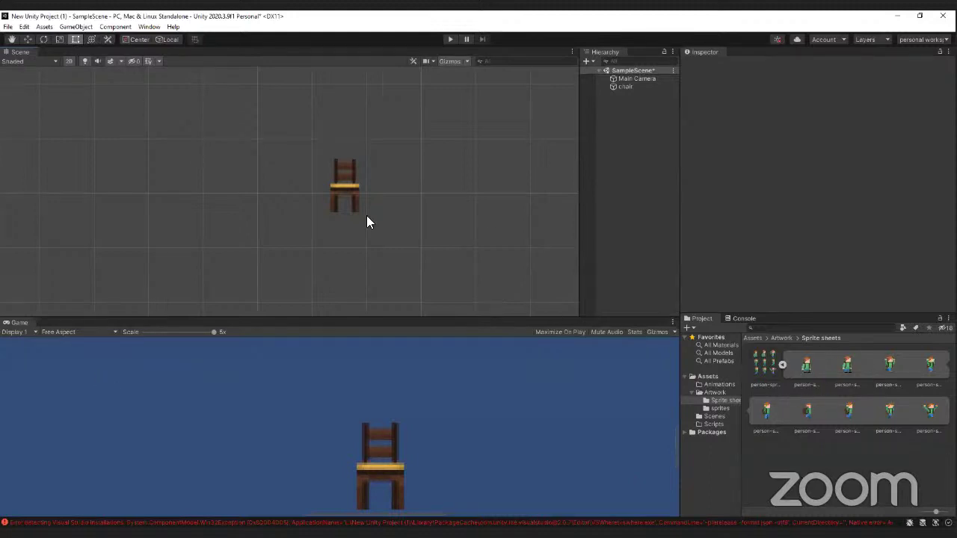
# Select the first two sliced person sprites and place them together in the scene to create an animation.
pyautogui.click(808, 367)
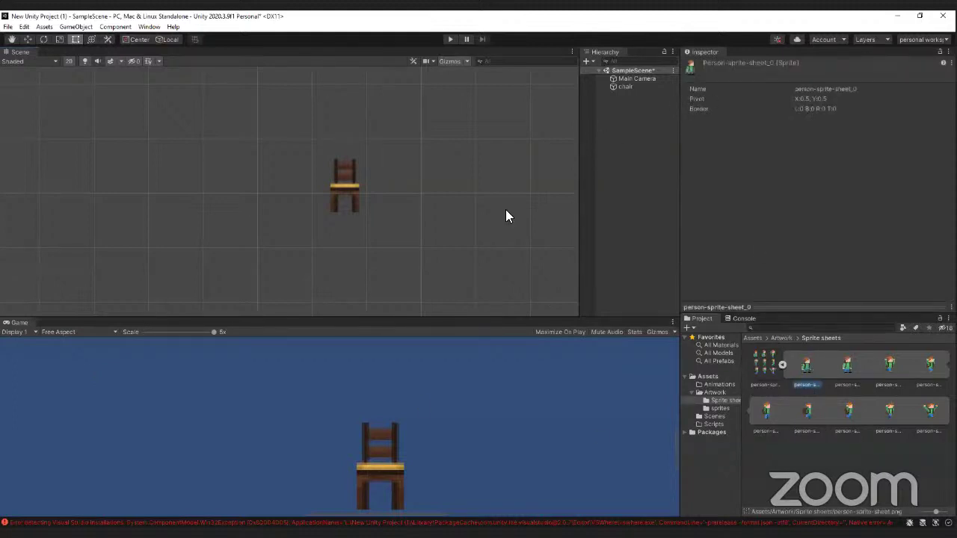
pyautogui.keyDown('ctrl'); pyautogui.click(848, 367); pyautogui.keyUp('ctrl')
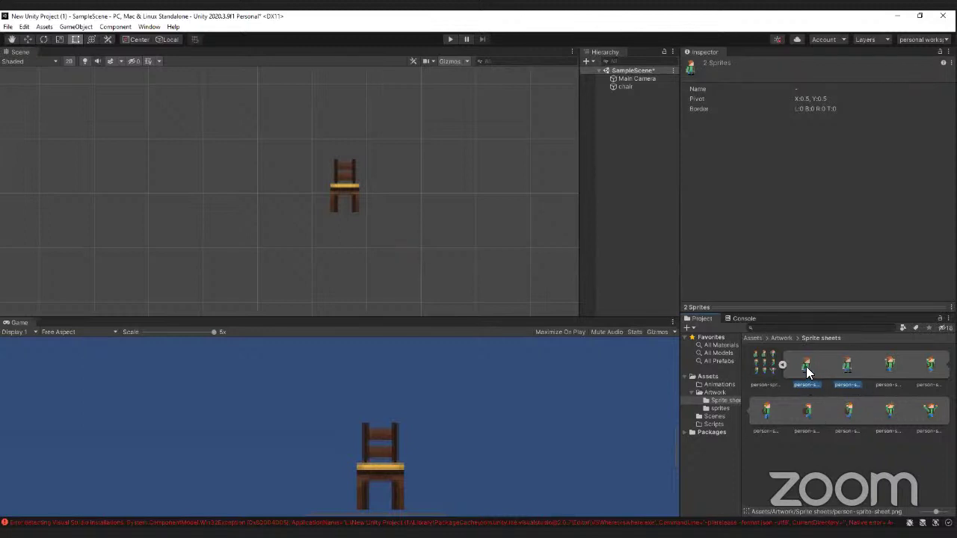
pyautogui.moveTo(808, 371); pyautogui.dragTo(157, 163)
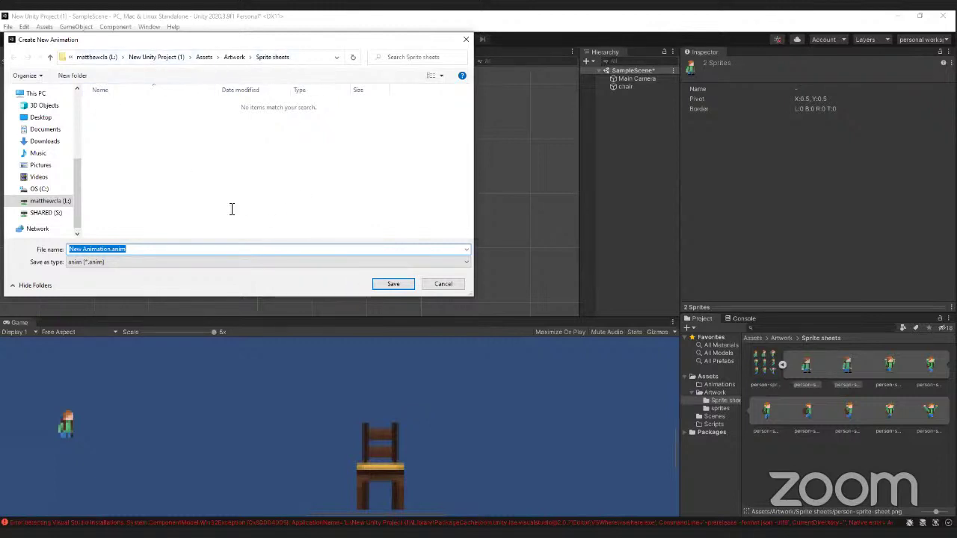
# Save the new animation clip as PersonIdleAnimation in the project's Assets/Animations folder.
pyautogui.click(215, 57)
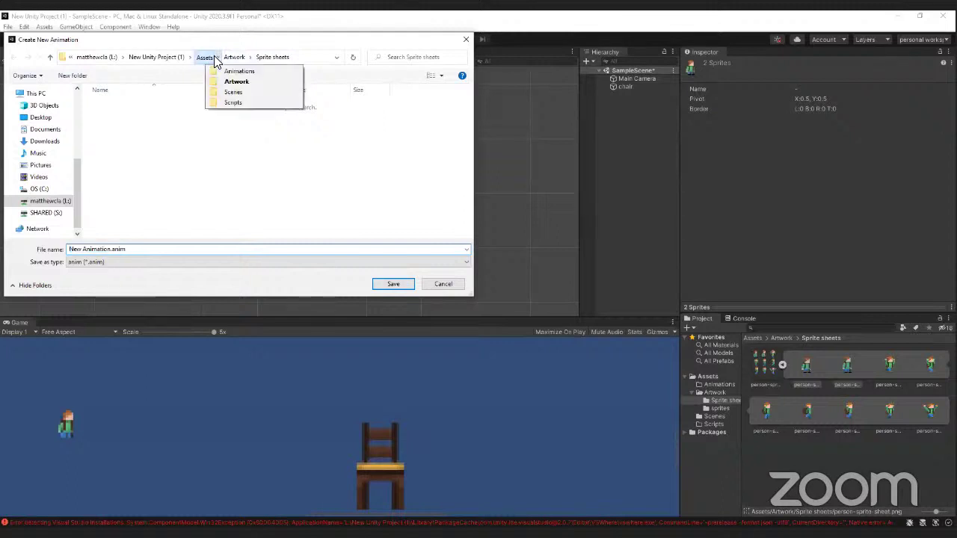
pyautogui.click(239, 71)
pyautogui.click(154, 248)
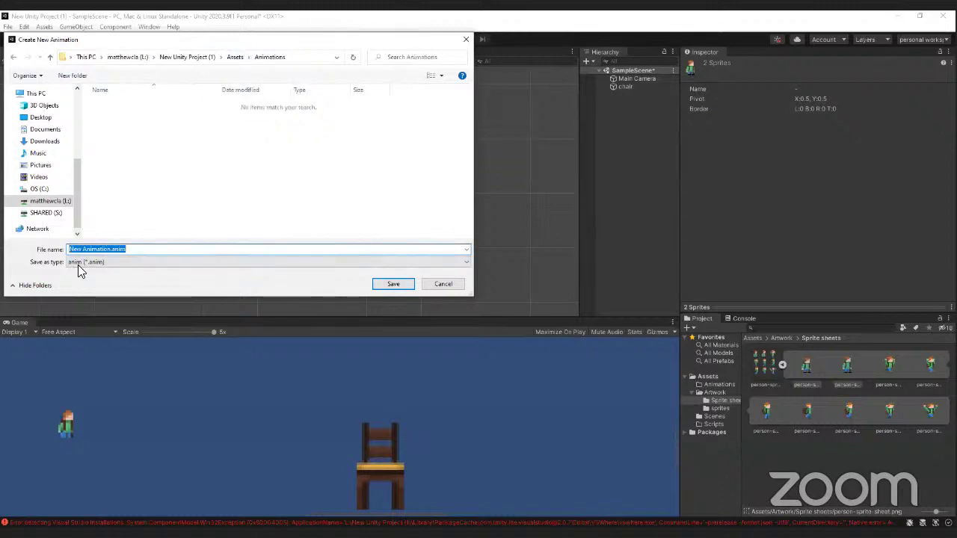
pyautogui.write('Per')
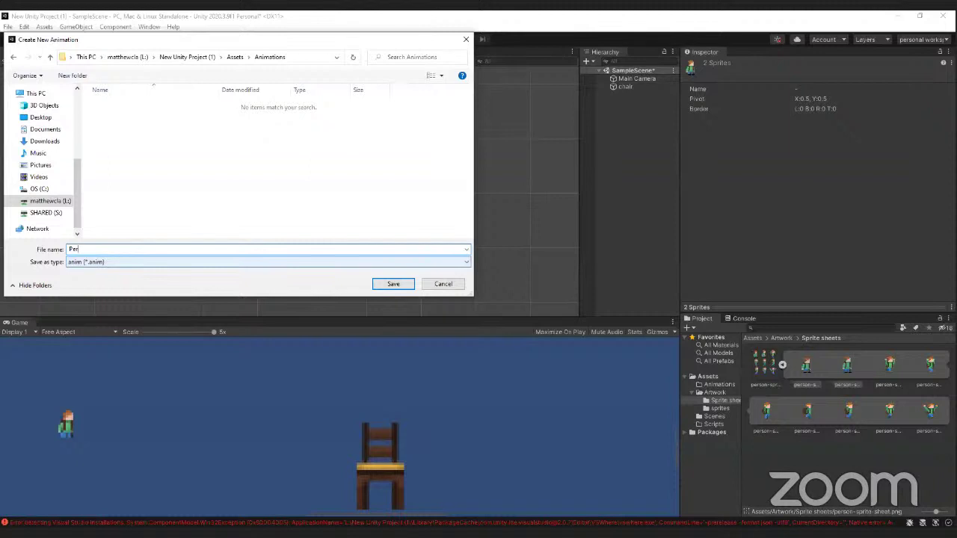
pyautogui.write('sonIdleAnimation')
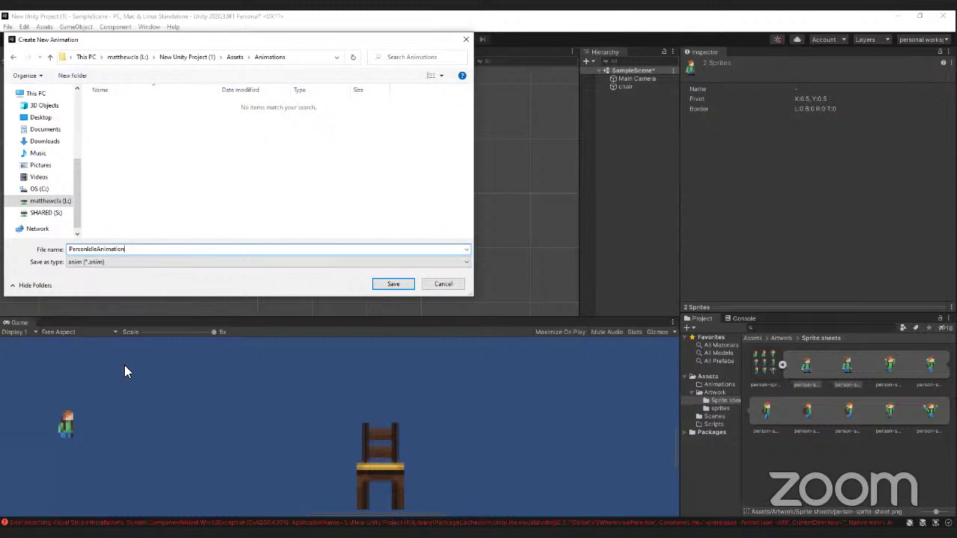
pyautogui.doubleClick(123, 249)
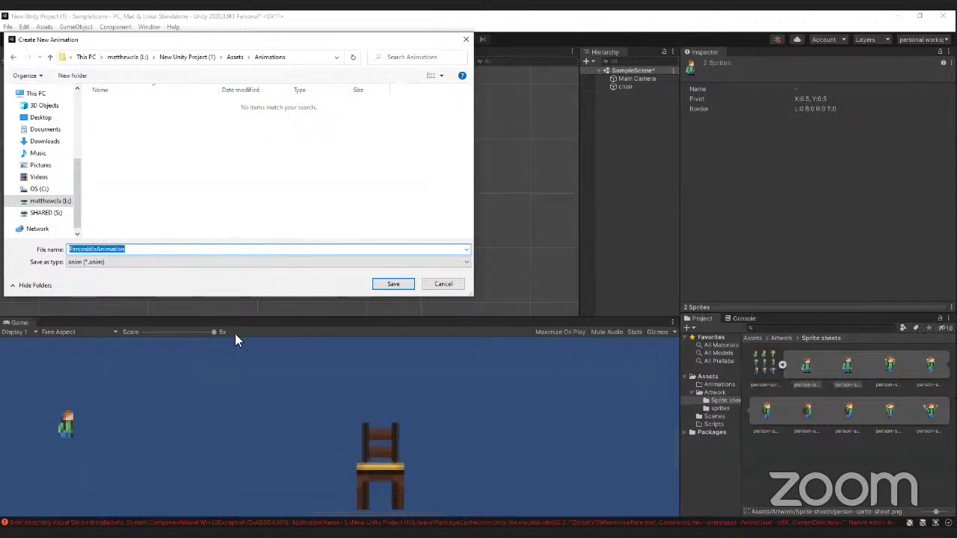
pyautogui.click(98, 250)
pyautogui.click(88, 249)
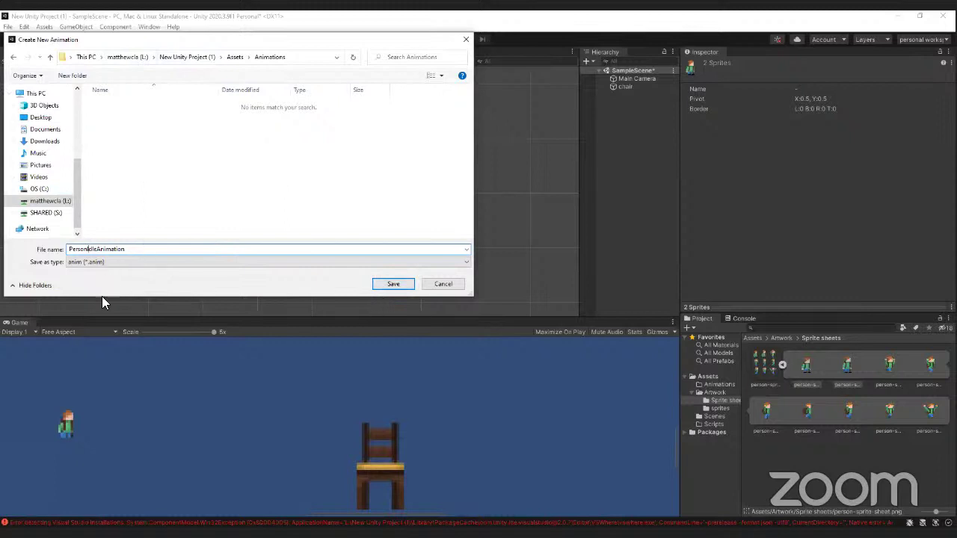
pyautogui.click(396, 287)
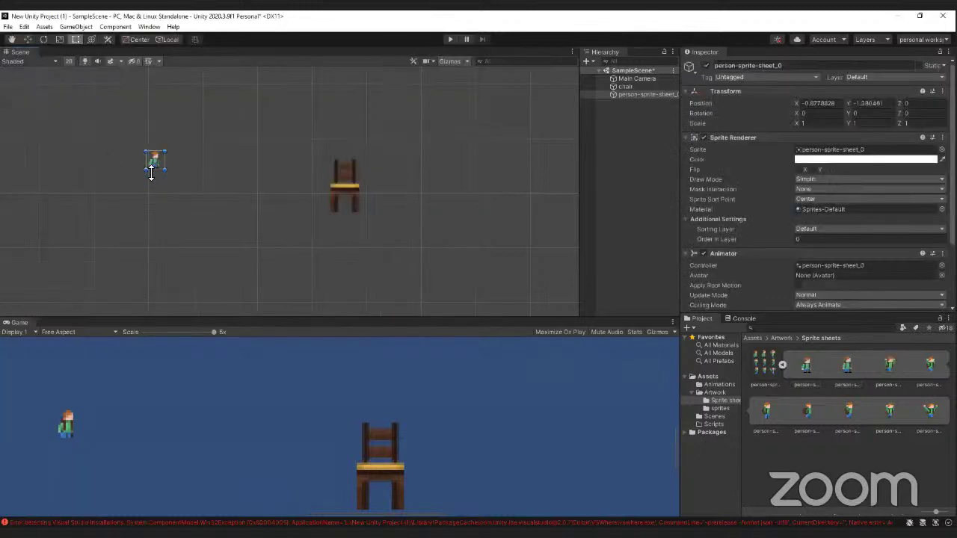
# Enlarge the animated person to a scale of about 4.09 and move it down level with the chair, at about X -0.31, Y -1.56.
pyautogui.moveTo(165, 151); pyautogui.dragTo(222, 94)
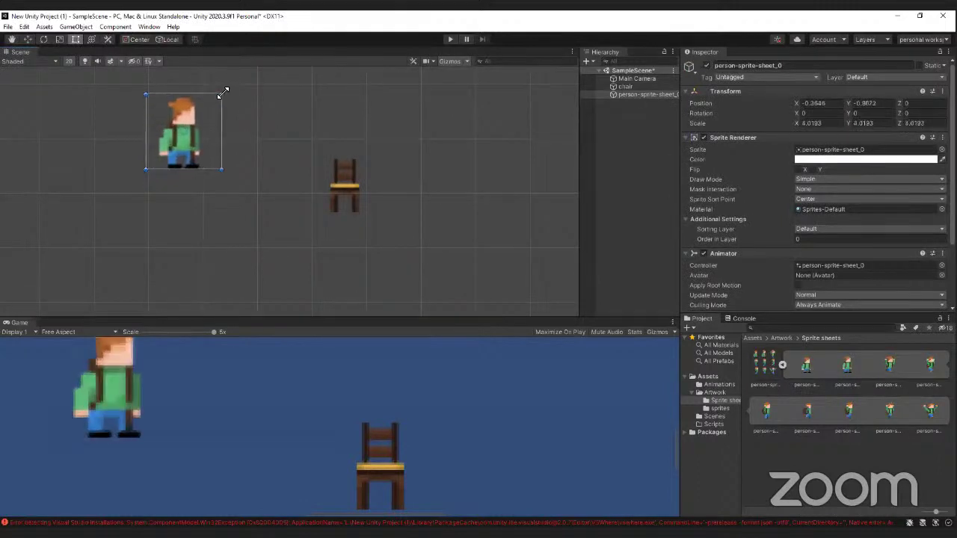
pyautogui.moveTo(192, 129); pyautogui.dragTo(194, 175)
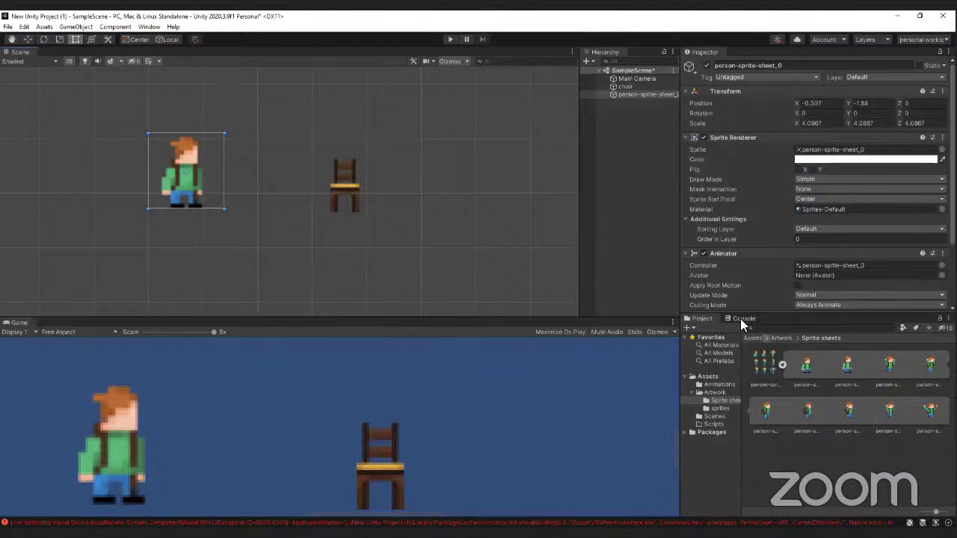
# Open the Animations folder in Assets and inspect the idle animation clip and its animator controller.
pyautogui.click(710, 378)
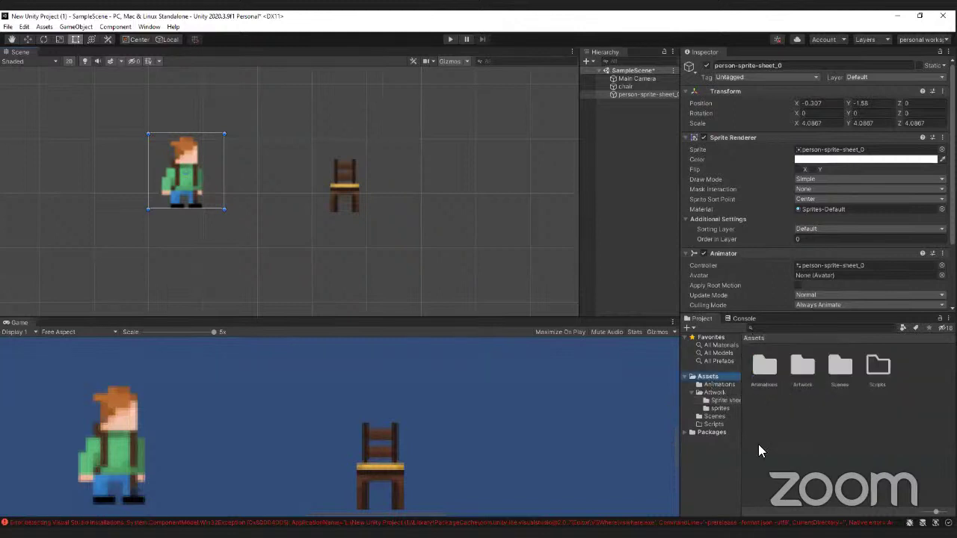
pyautogui.doubleClick(761, 369)
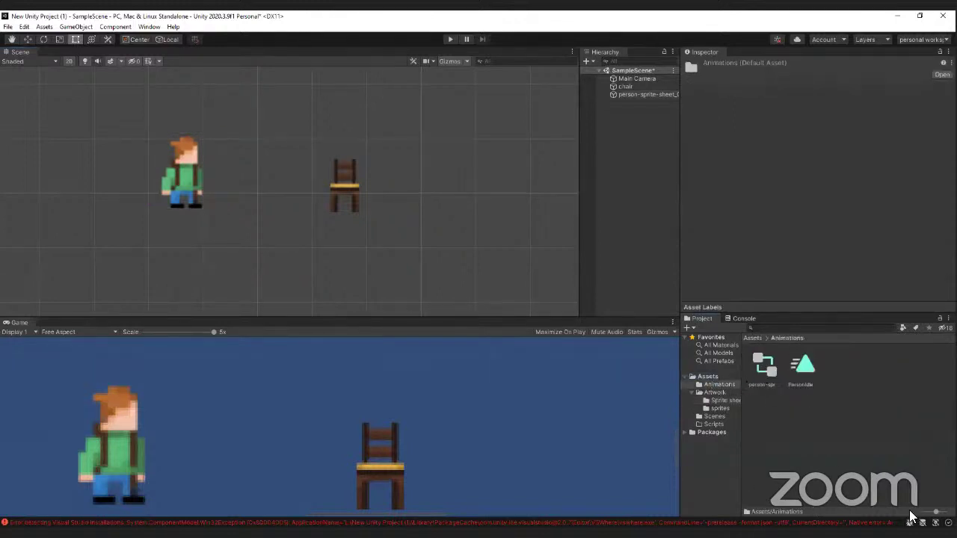
pyautogui.click(803, 365)
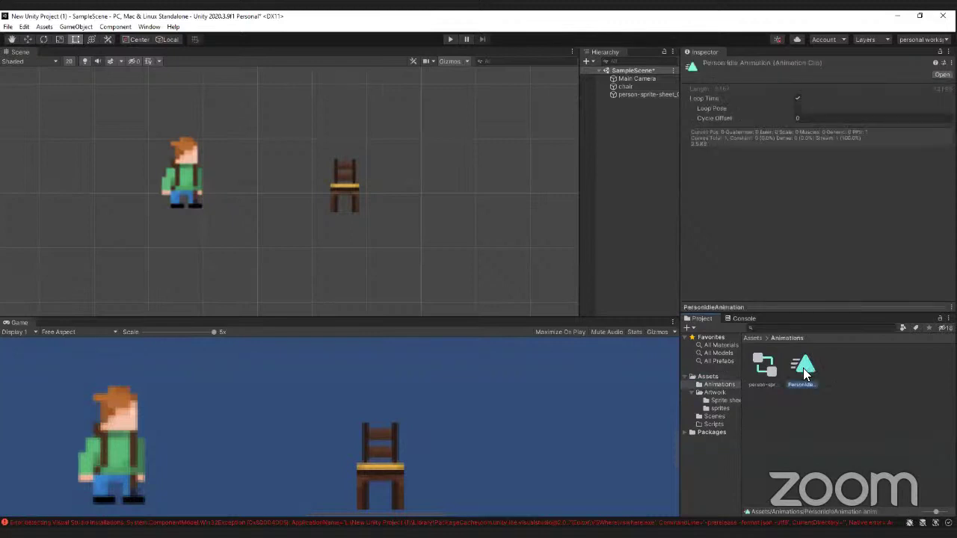
pyautogui.click(763, 368)
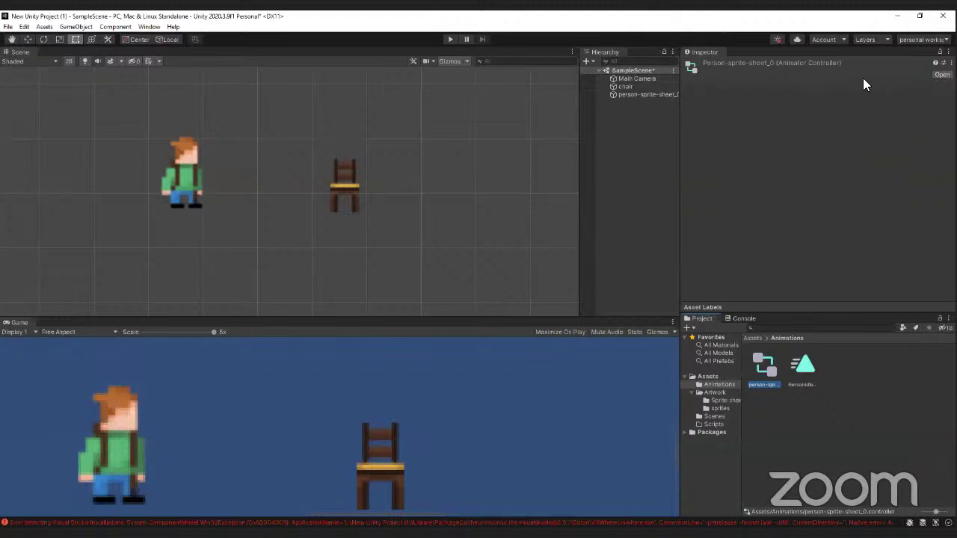
# Rename the person-sprite-sheet_0 game object in the scene to Person.
pyautogui.click(632, 94)
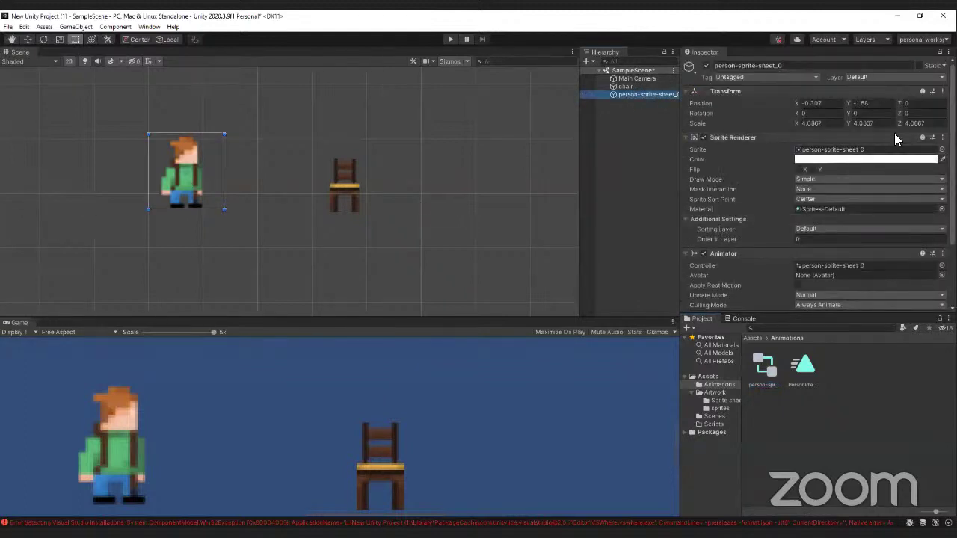
pyautogui.click(638, 94)
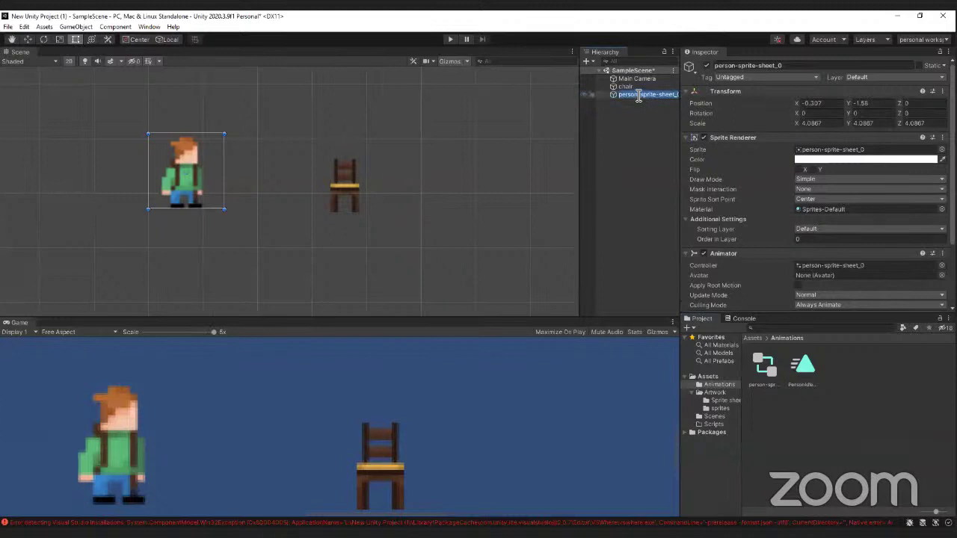
pyautogui.write('P')
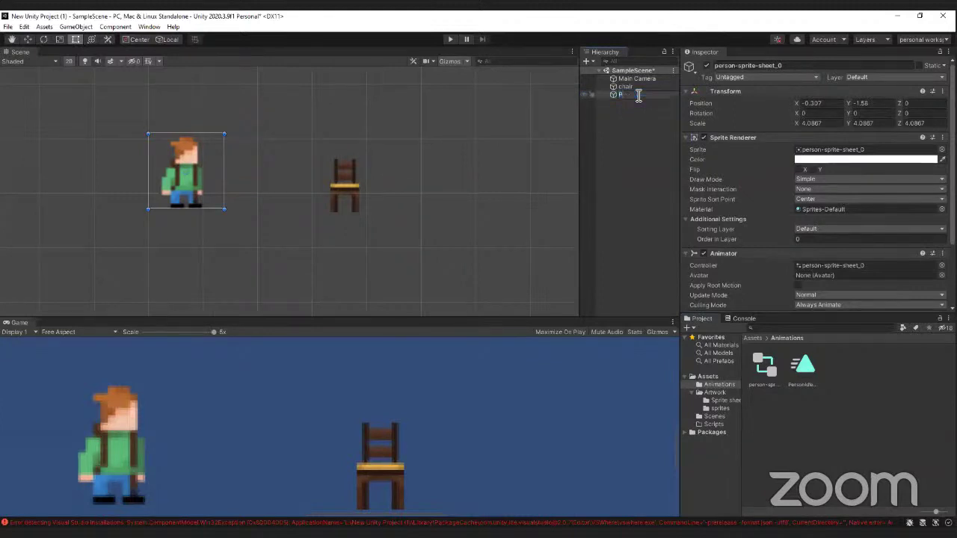
pyautogui.write('erson')
pyautogui.press('Return')
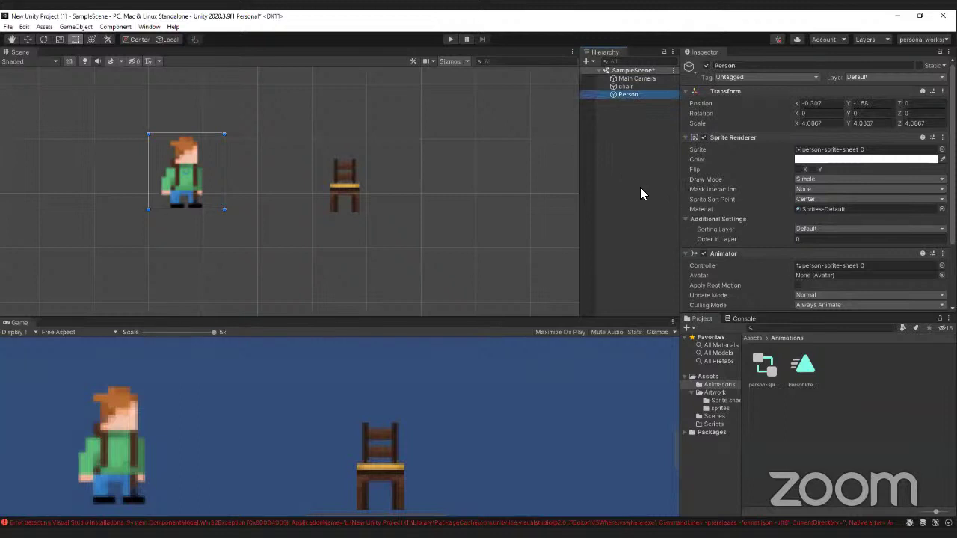
# Rename the person's animator controller asset to PersonAnimationController.
pyautogui.click(764, 366)
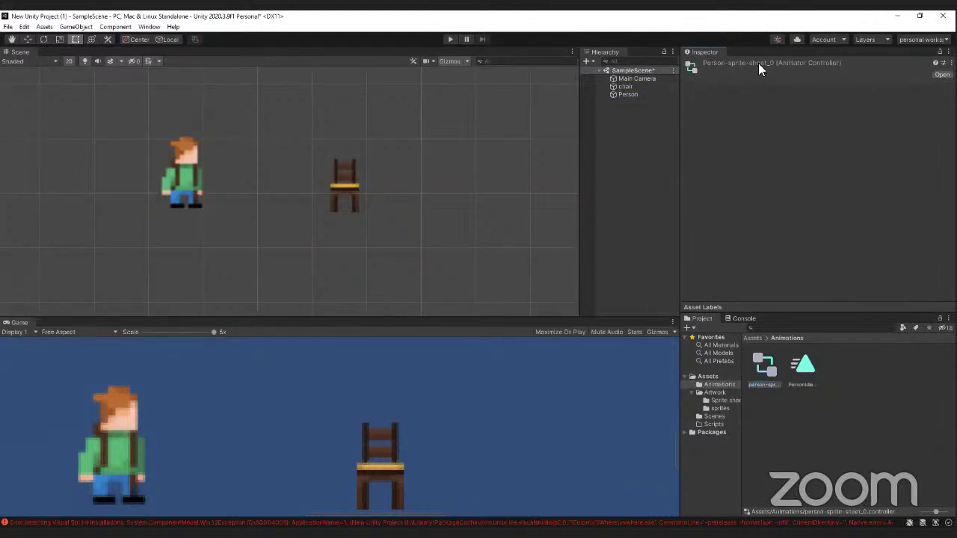
pyautogui.click(772, 385)
pyautogui.press('Return')
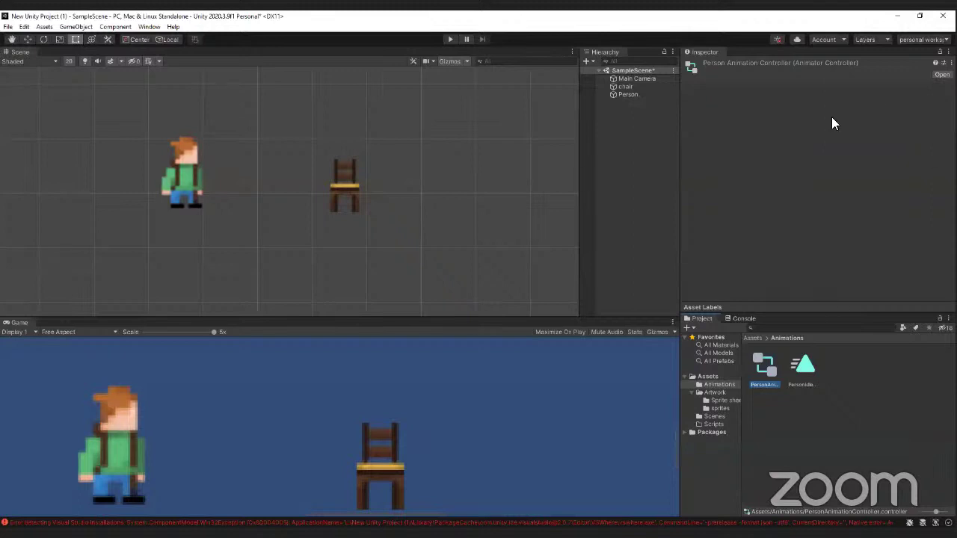
# Open the Animator window for the Person object and move the PersonIdleAnimation state below the Entry node.
pyautogui.click(626, 94)
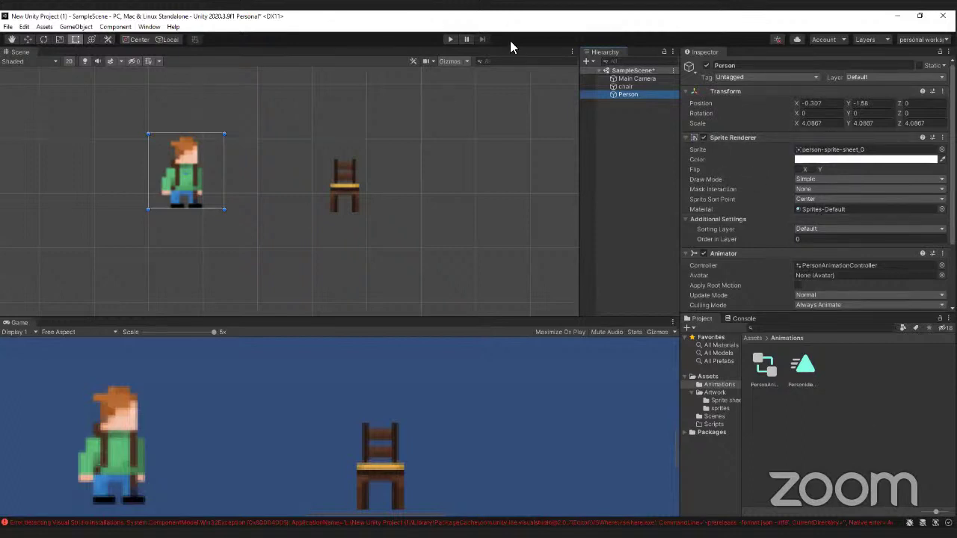
pyautogui.click(115, 26)
pyautogui.moveTo(148, 26)
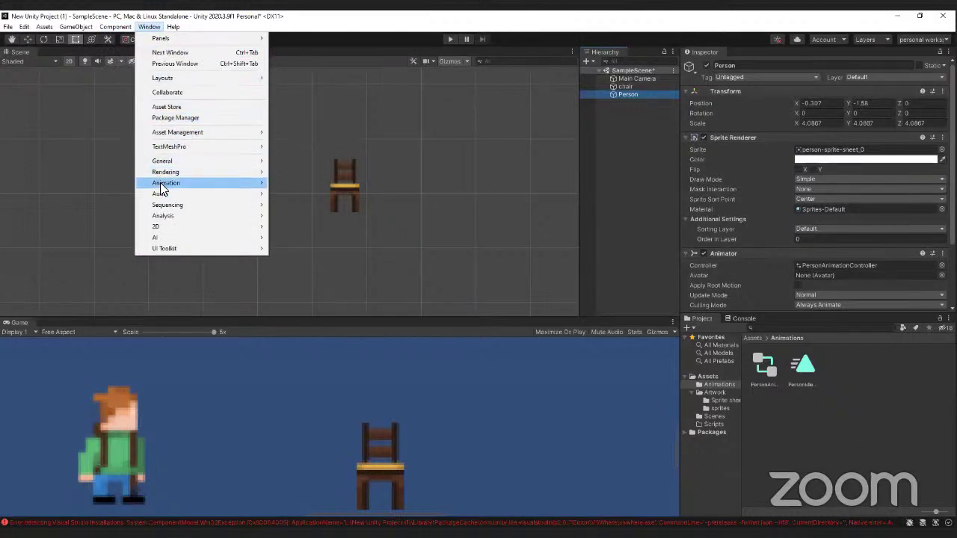
pyautogui.moveTo(262, 184)
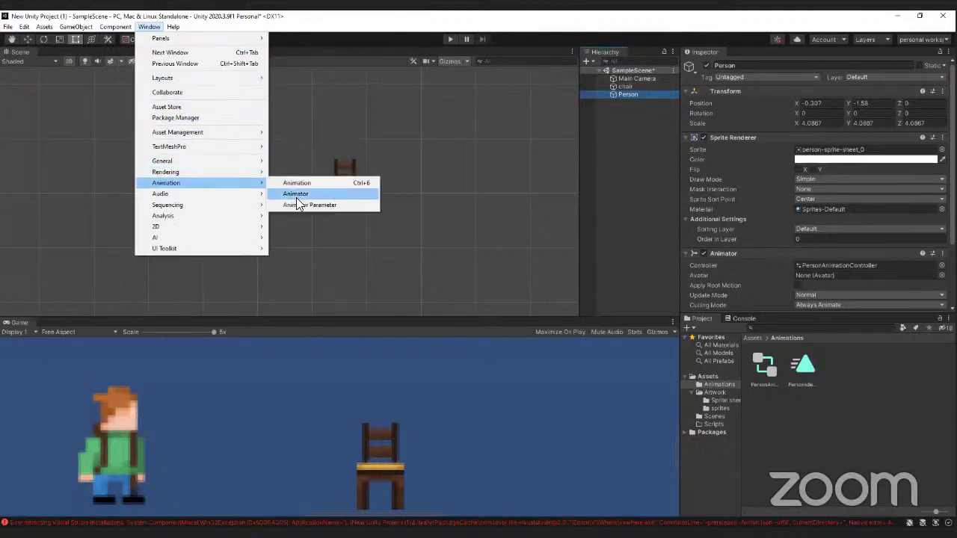
pyautogui.click(299, 196)
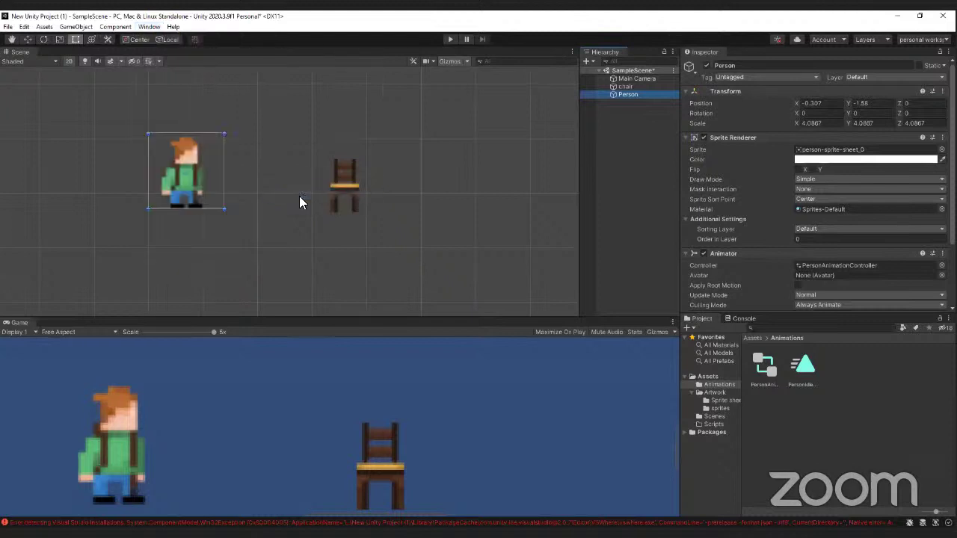
pyautogui.moveTo(388, 78); pyautogui.dragTo(396, 189)
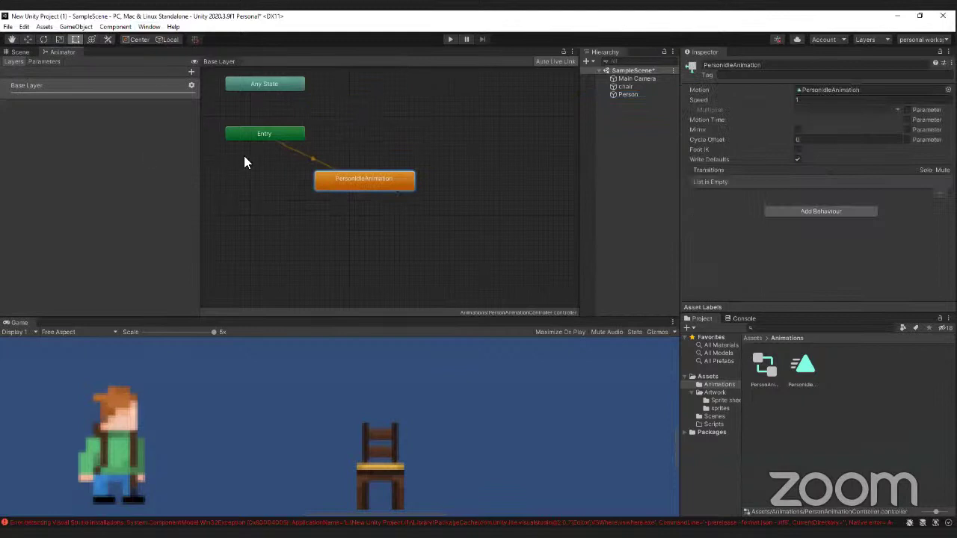
# Inspect the Entry node and the PersonIdleAnimation state, and run the scene briefly to preview the idle animation.
pyautogui.click(256, 134)
pyautogui.click(363, 180)
pyautogui.click(450, 39)
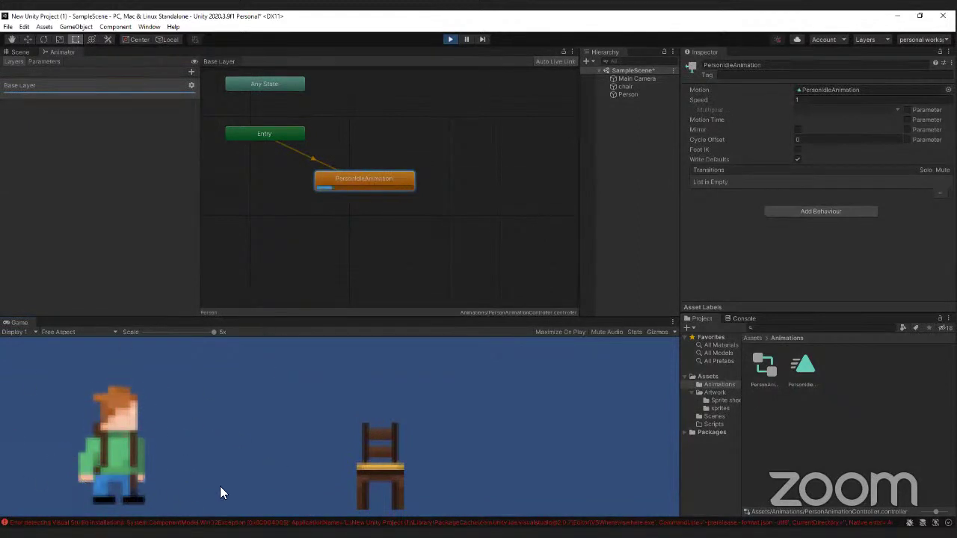
pyautogui.click(449, 39)
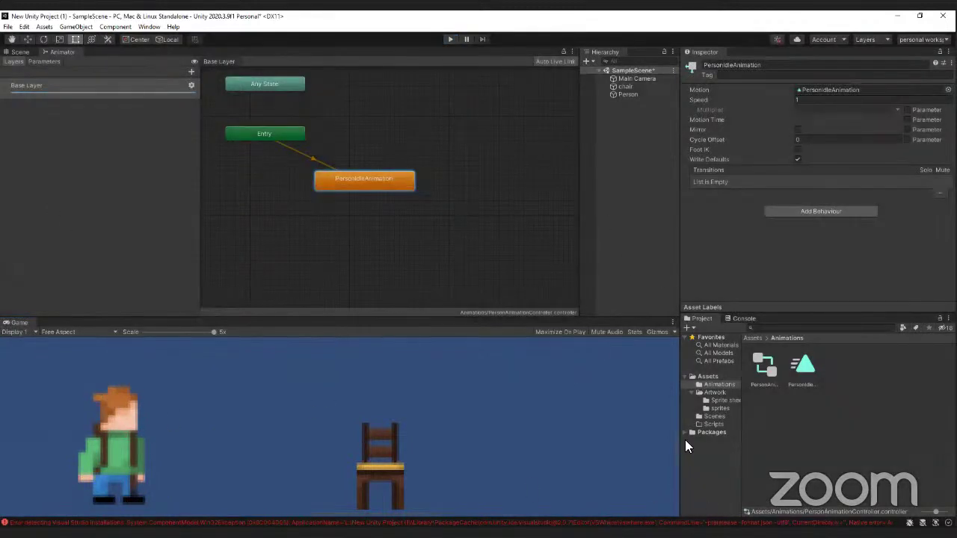
# Examine the parameters list and the Base Layer of the person's animator controller.
pyautogui.click(45, 62)
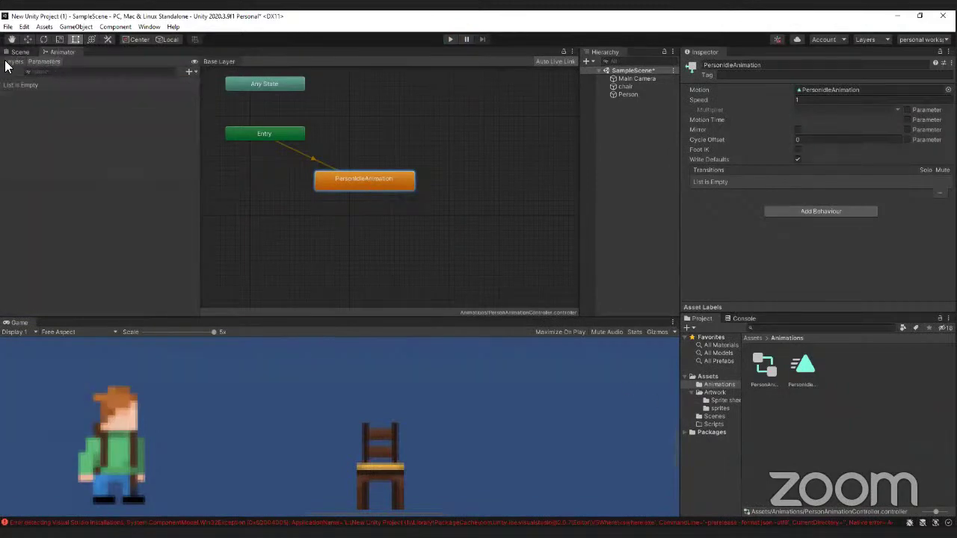
pyautogui.click(13, 62)
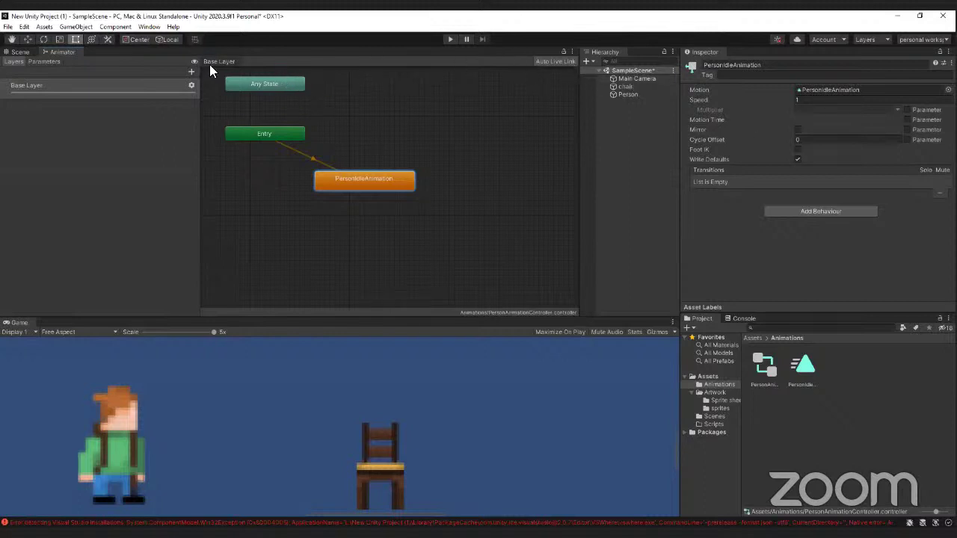
pyautogui.click(66, 85)
pyautogui.click(37, 63)
pyautogui.click(12, 63)
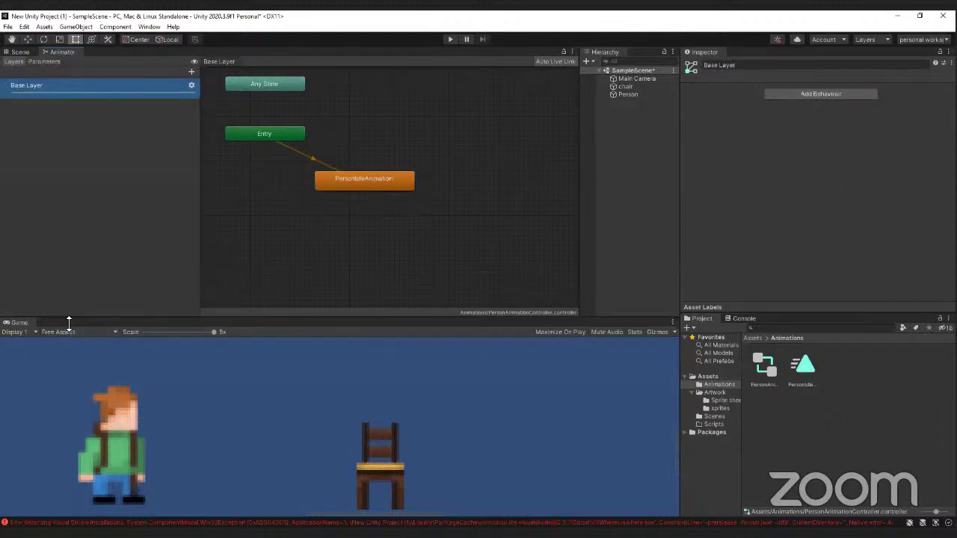
# Open the Animation window, dock it between the Scene and Animator windows, and display the Person object's animation clip.
pyautogui.click(154, 27)
pyautogui.moveTo(226, 187)
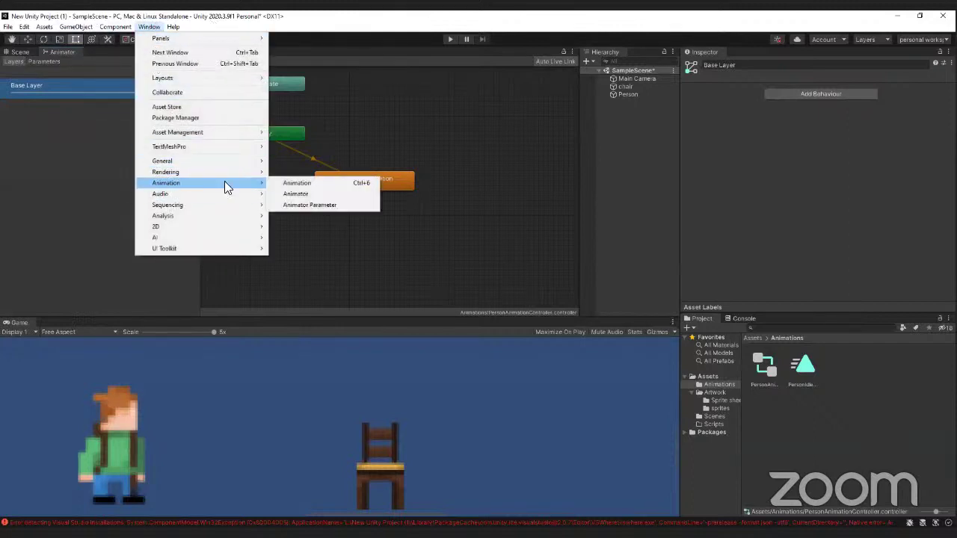
pyautogui.click(296, 184)
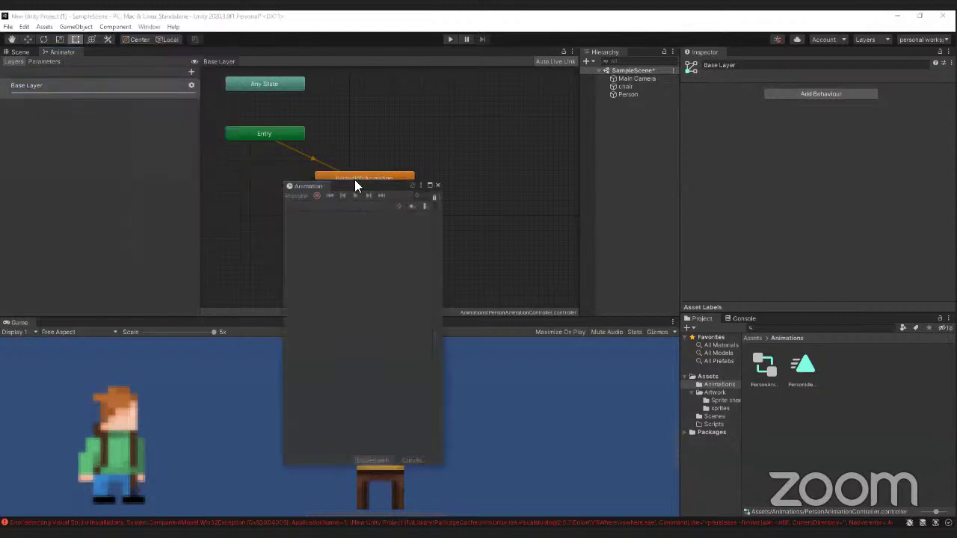
pyautogui.moveTo(296, 184); pyautogui.dragTo(57, 50)
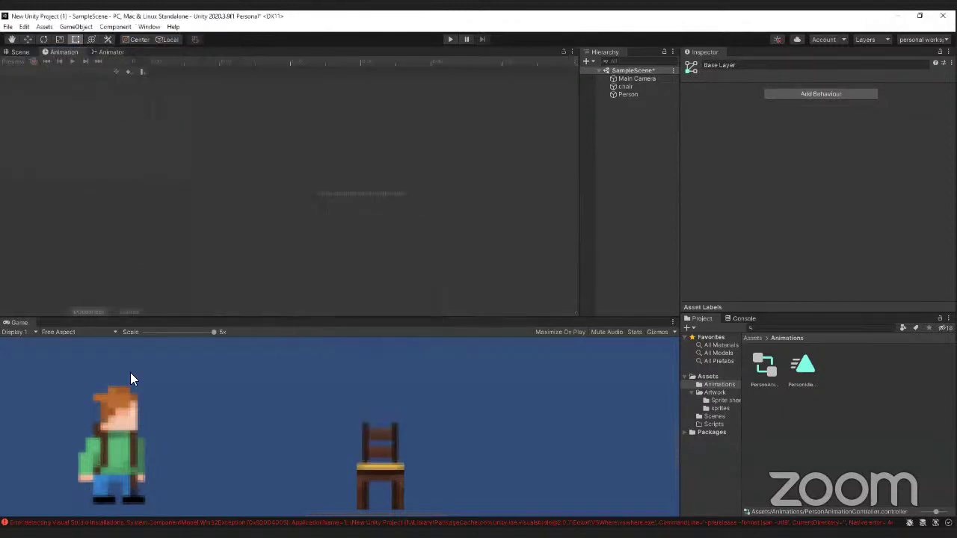
pyautogui.click(627, 94)
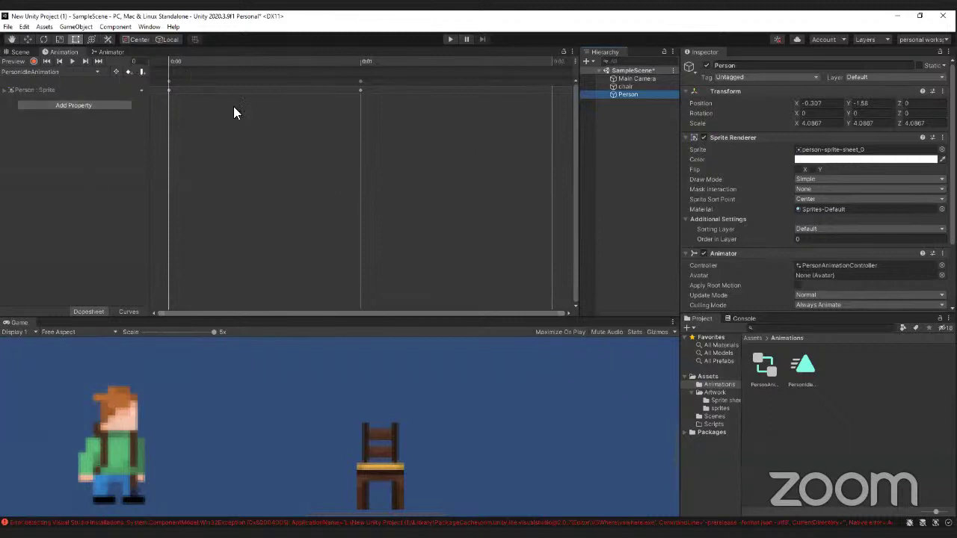
# Move the PersonIdleAnimation playhead to frame 6 and run the scene briefly to preview the idle animation.
pyautogui.click(135, 60)
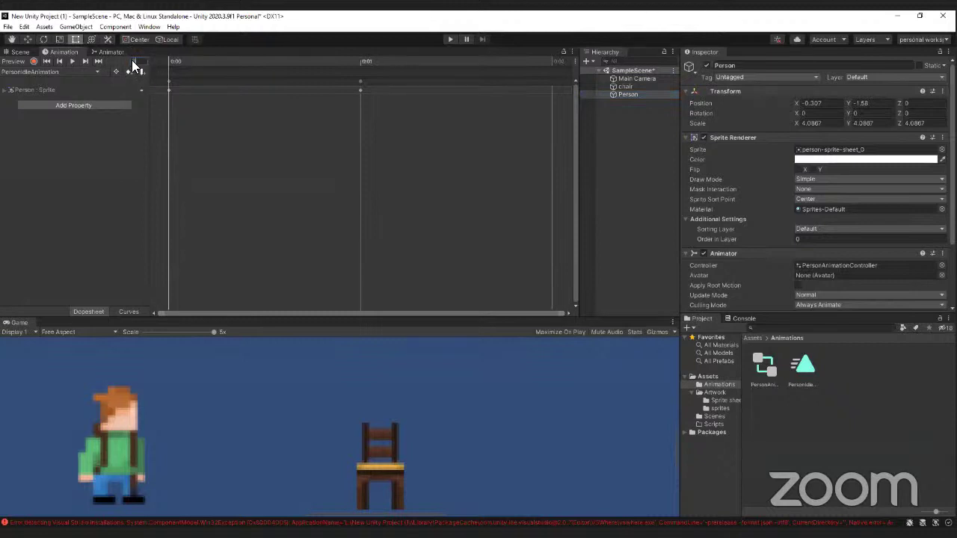
pyautogui.write('6')
pyautogui.press('Return')
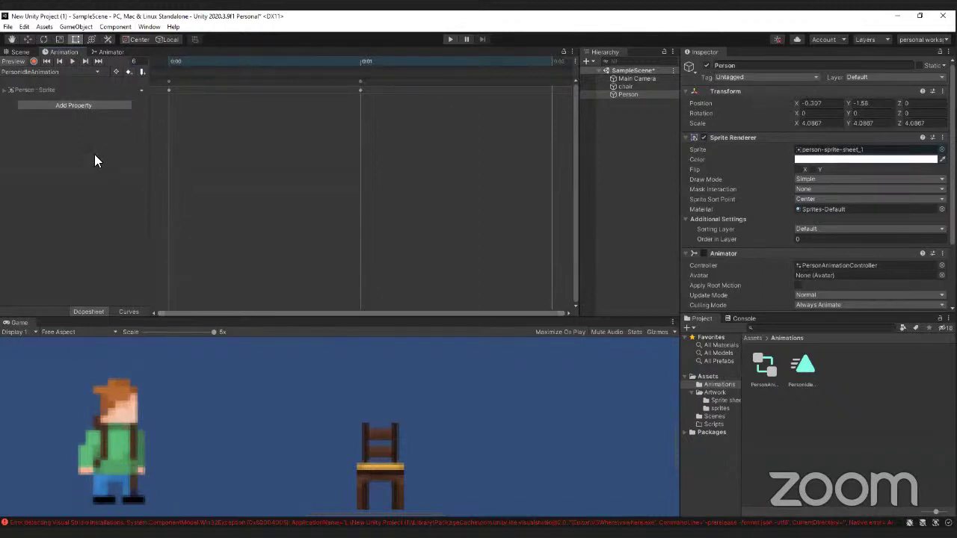
pyautogui.scroll(-2, 343, 186)
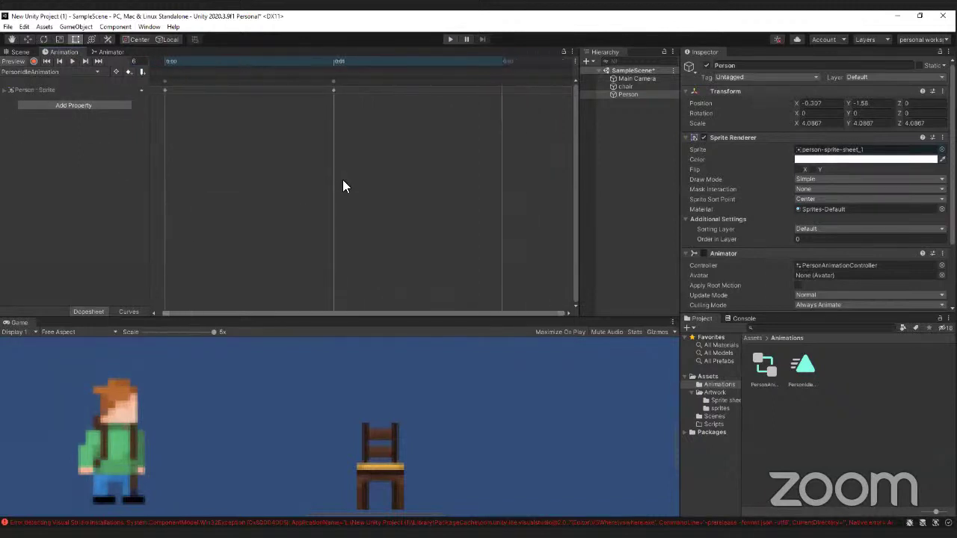
pyautogui.moveTo(306, 314); pyautogui.dragTo(250, 310)
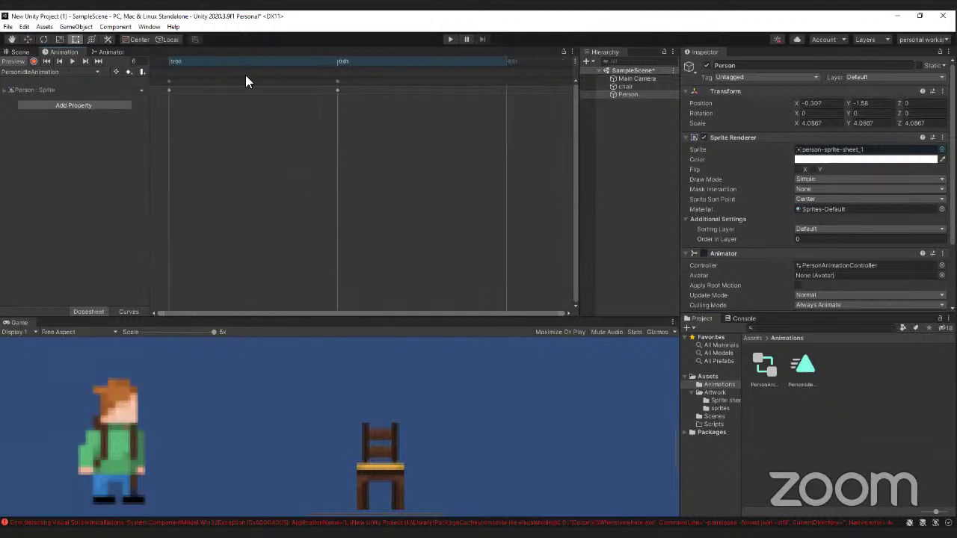
pyautogui.click(450, 39)
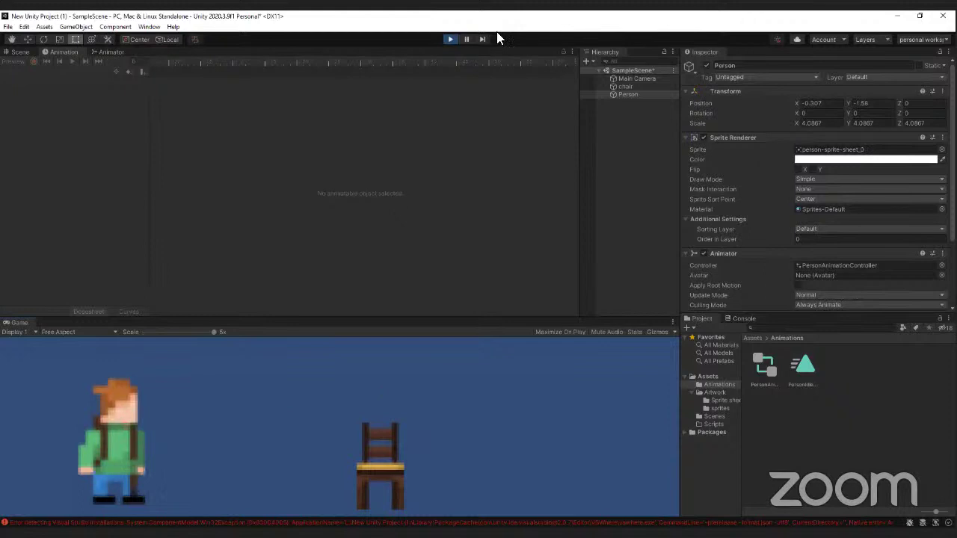
pyautogui.click(450, 39)
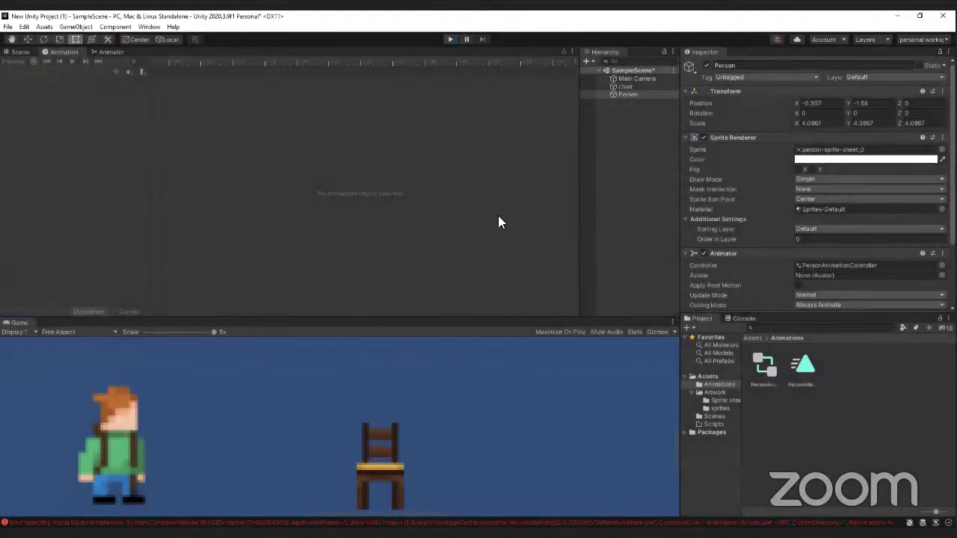
# Reselect Person, select the Sprite track of its idle clip, and show the Sprite sheets folder's contents alongside the Animation window.
pyautogui.click(625, 94)
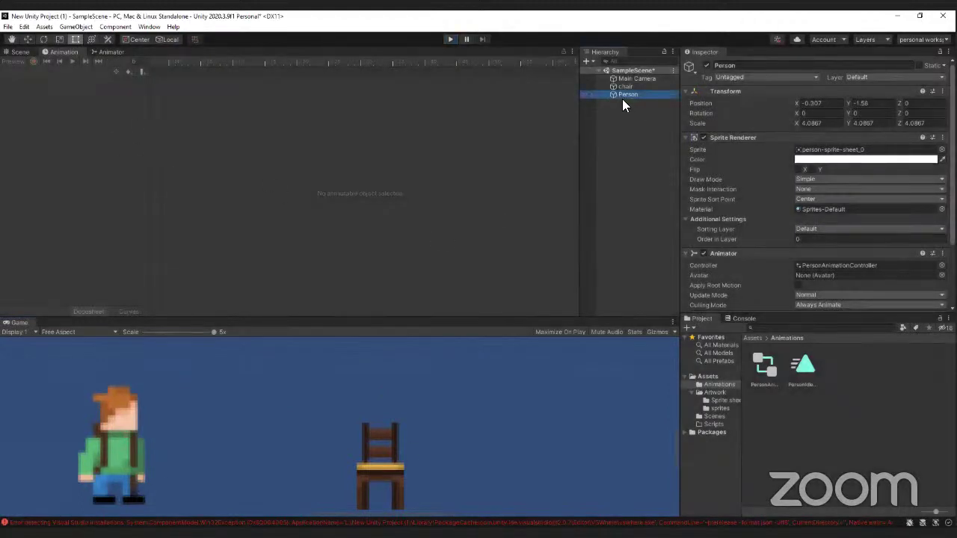
pyautogui.click(366, 154)
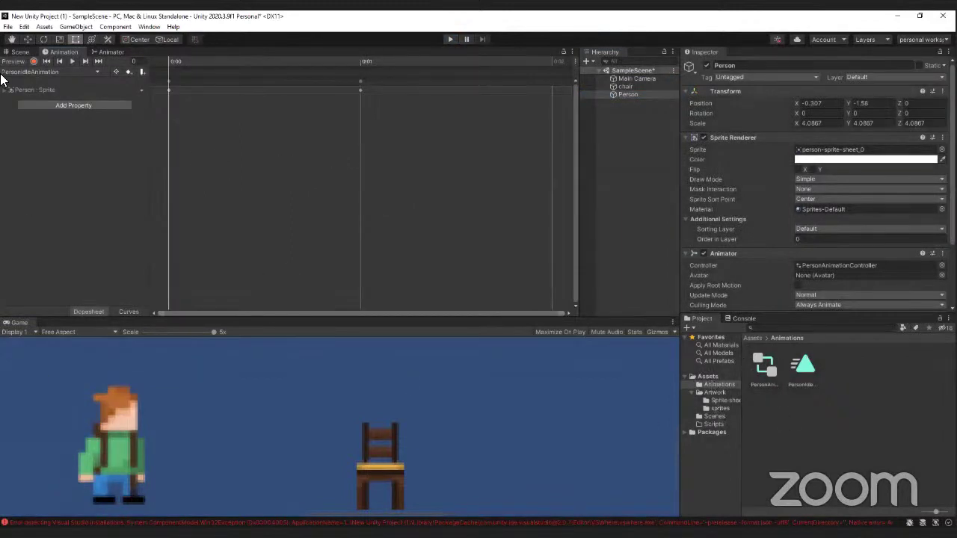
pyautogui.click(37, 92)
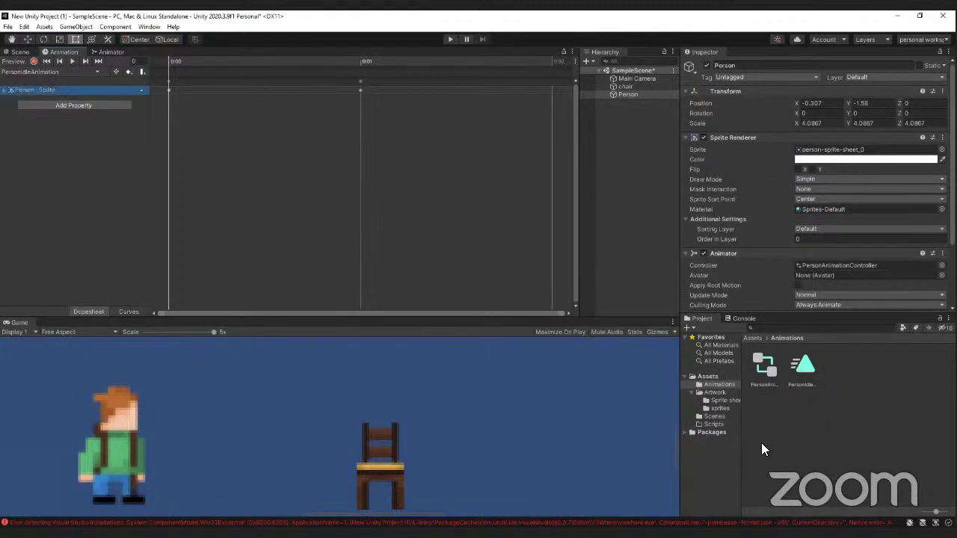
pyautogui.click(723, 401)
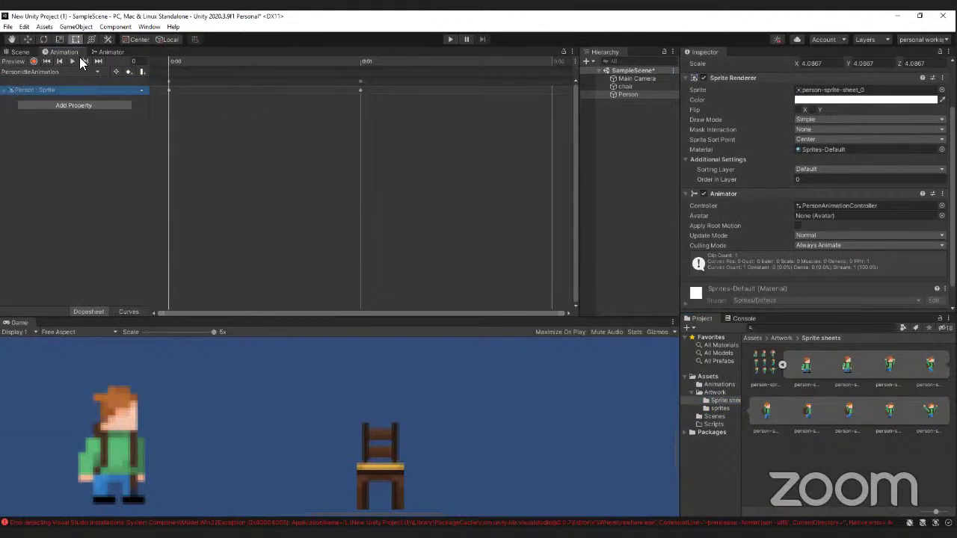
pyautogui.click(110, 52)
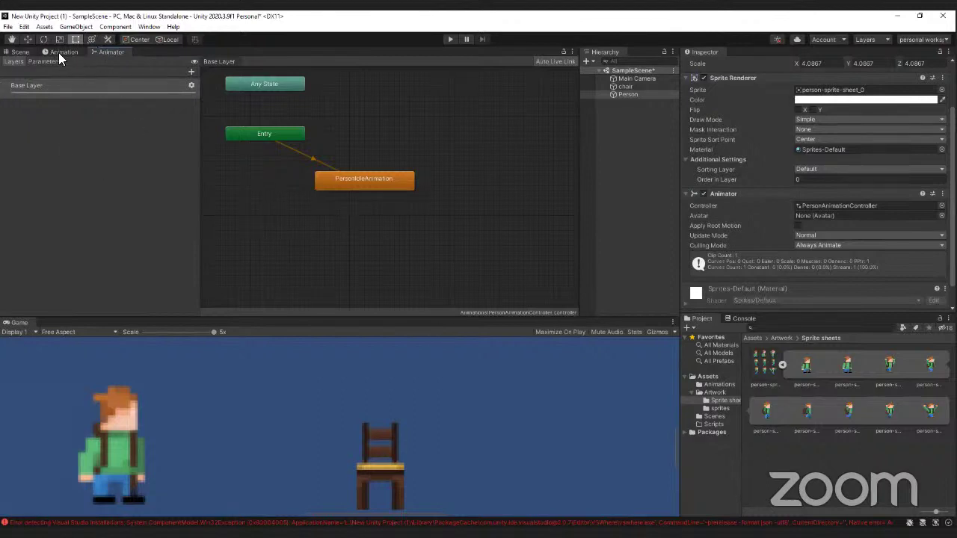
pyautogui.click(62, 52)
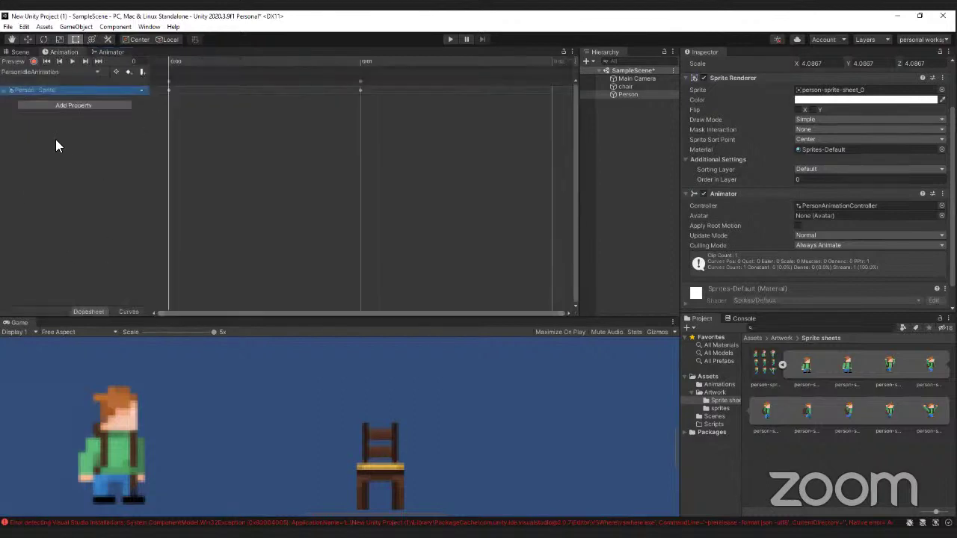
pyautogui.click(79, 71)
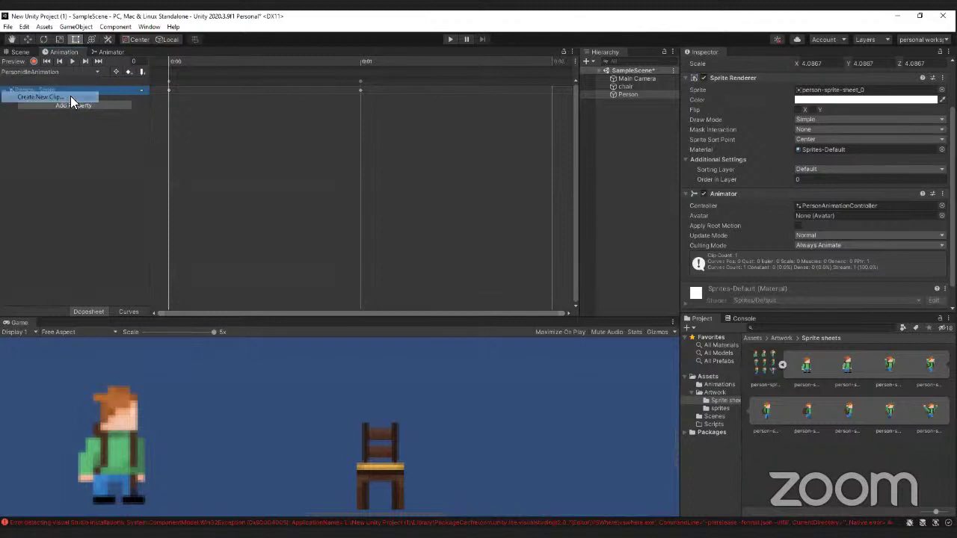
pyautogui.click(71, 96)
pyautogui.click(441, 285)
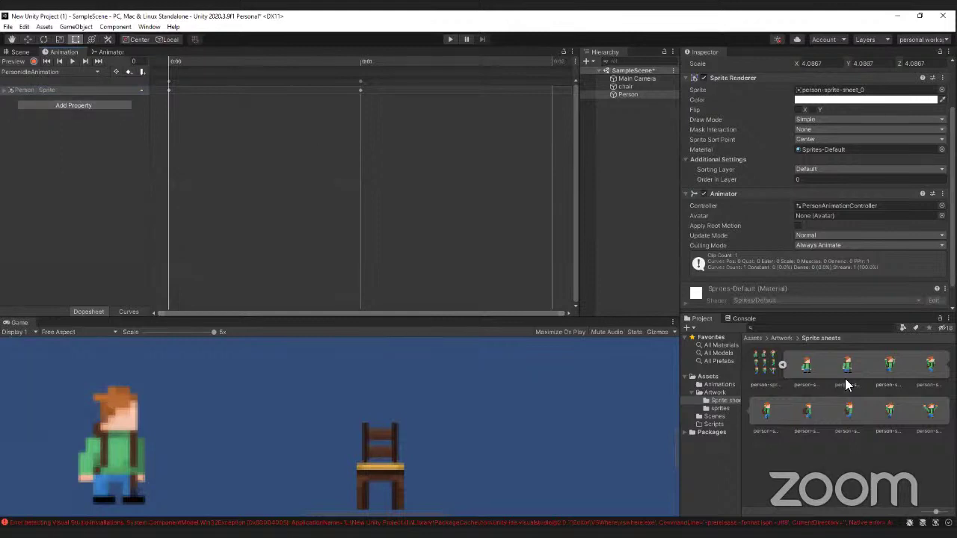
# Create a new animation clip for Person and save it as PersonRunAnimation.
pyautogui.click(886, 368)
pyautogui.click(31, 70)
pyautogui.click(41, 97)
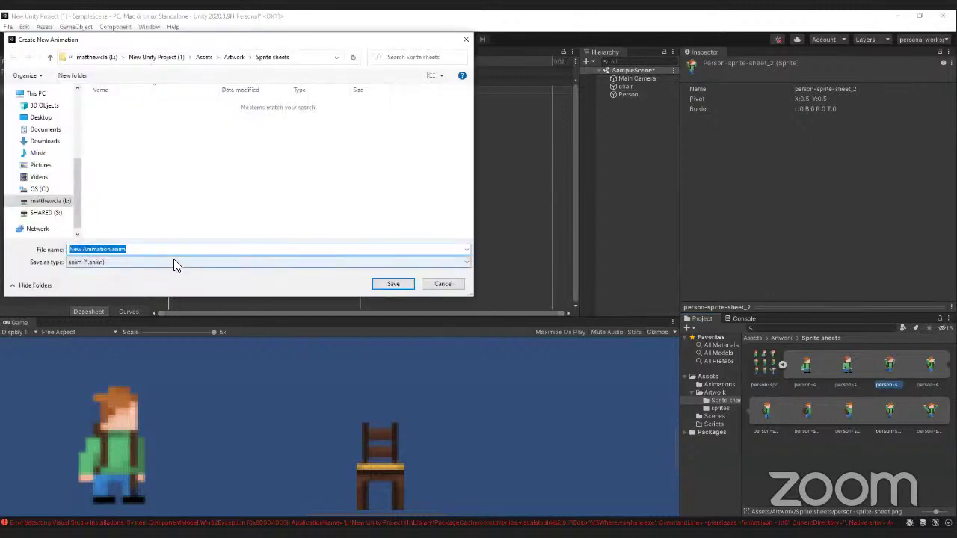
pyautogui.write('P')
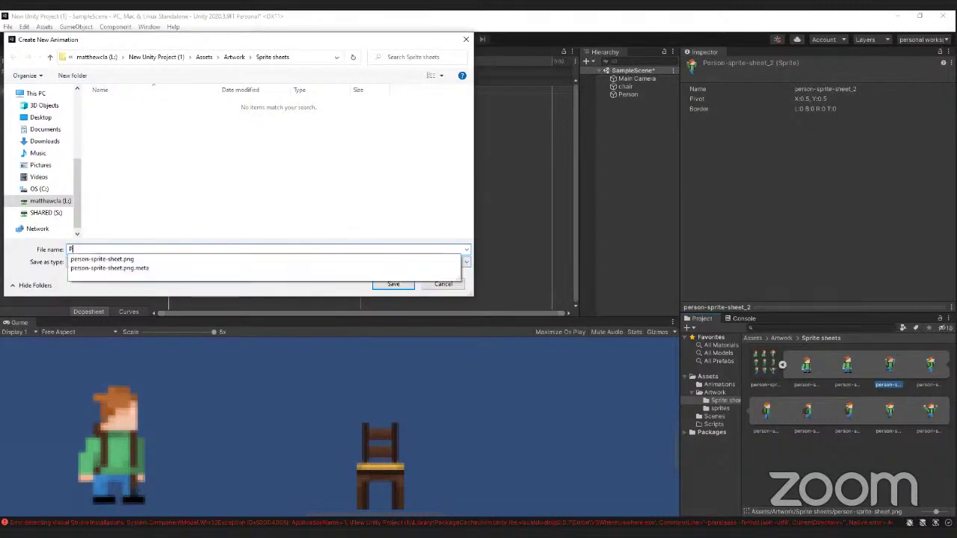
pyautogui.write('erson')
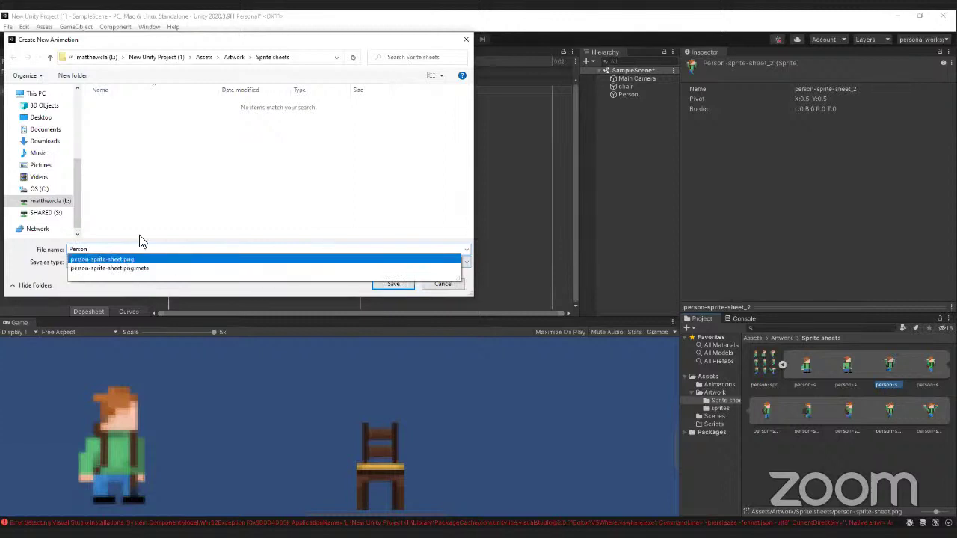
pyautogui.write('RunAnimation')
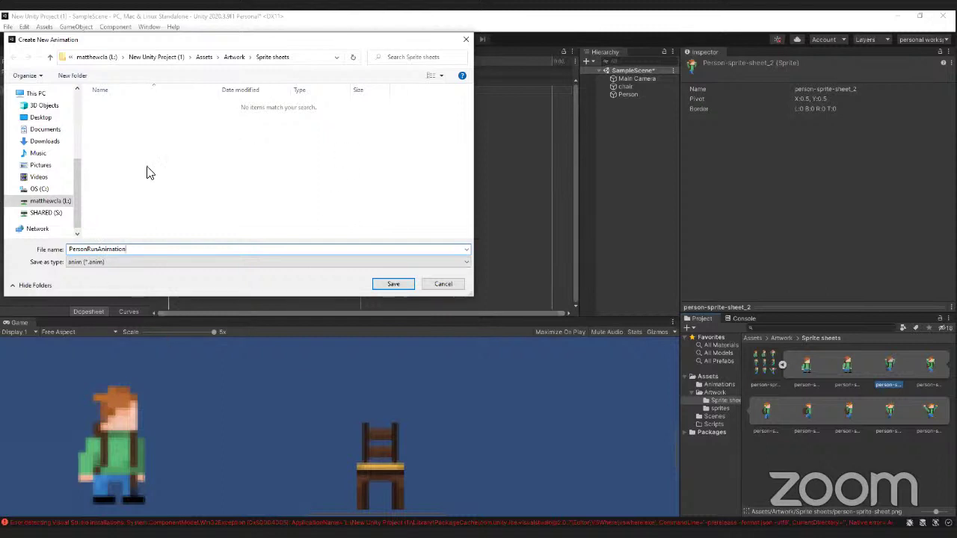
pyautogui.click(249, 57)
pyautogui.moveTo(215, 59)
pyautogui.click(237, 71)
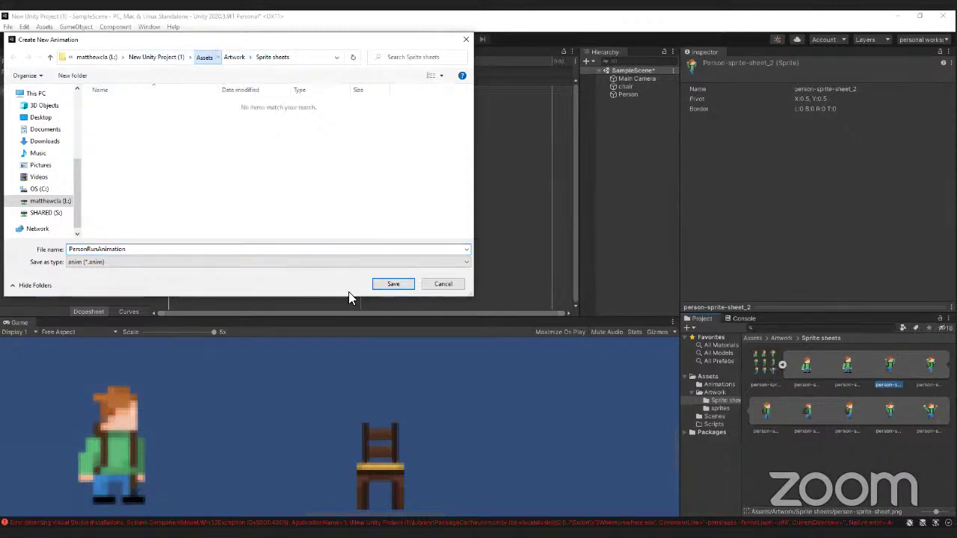
pyautogui.click(394, 287)
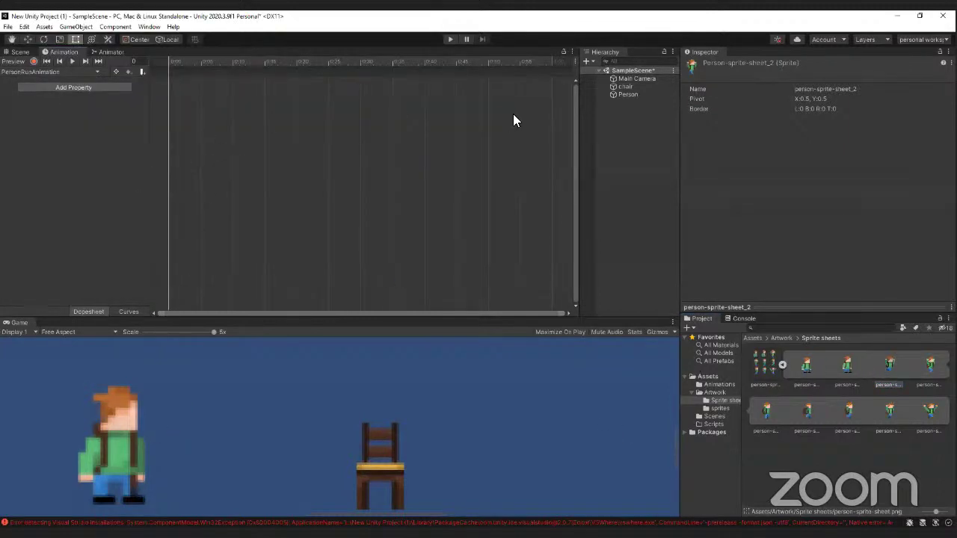
# Move the PersonRunAnimation playhead to frame 12 and add the person-sprite-sheet_2 sprite as a keyframe at 0:00.
pyautogui.write('12')
pyautogui.press('Return')
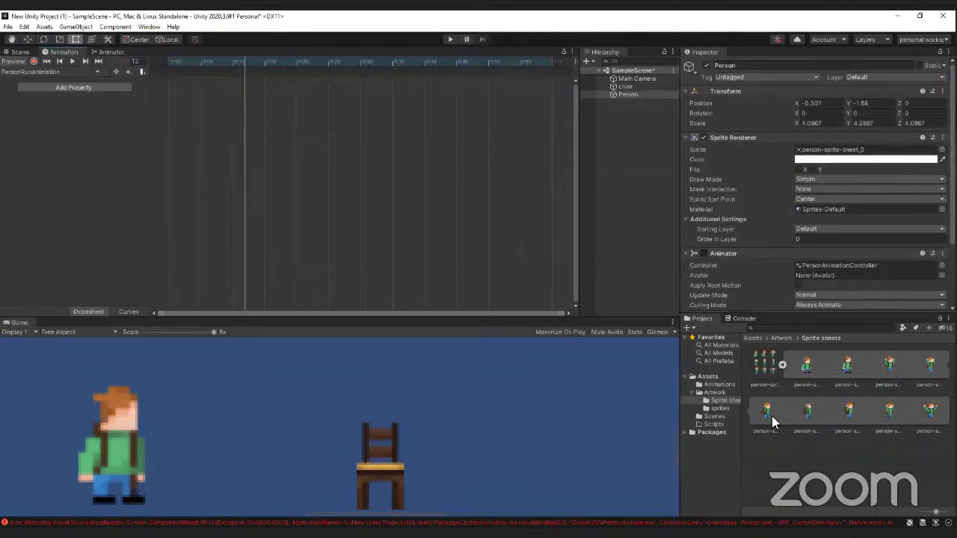
pyautogui.click(889, 366)
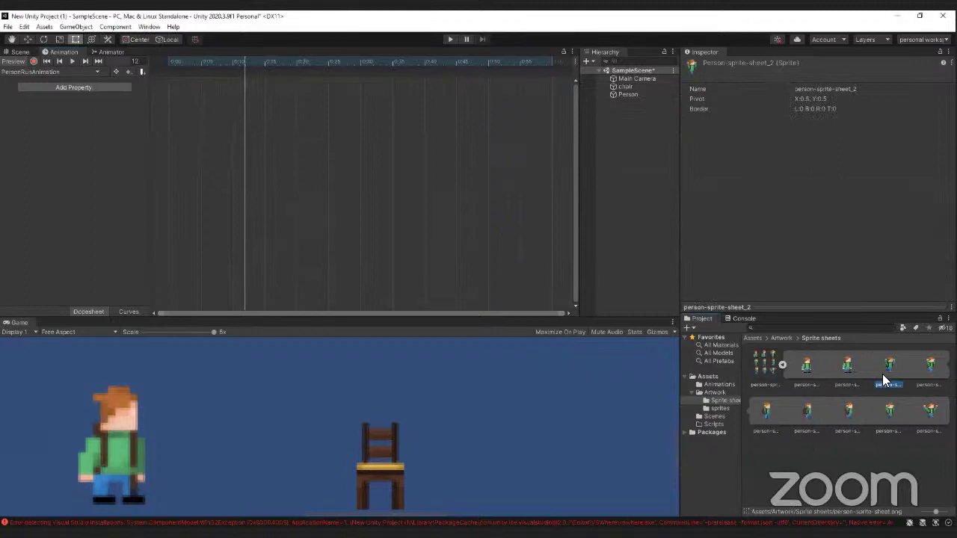
pyautogui.moveTo(889, 366); pyautogui.dragTo(290, 187)
pyautogui.moveTo(172, 92); pyautogui.dragTo(164, 87)
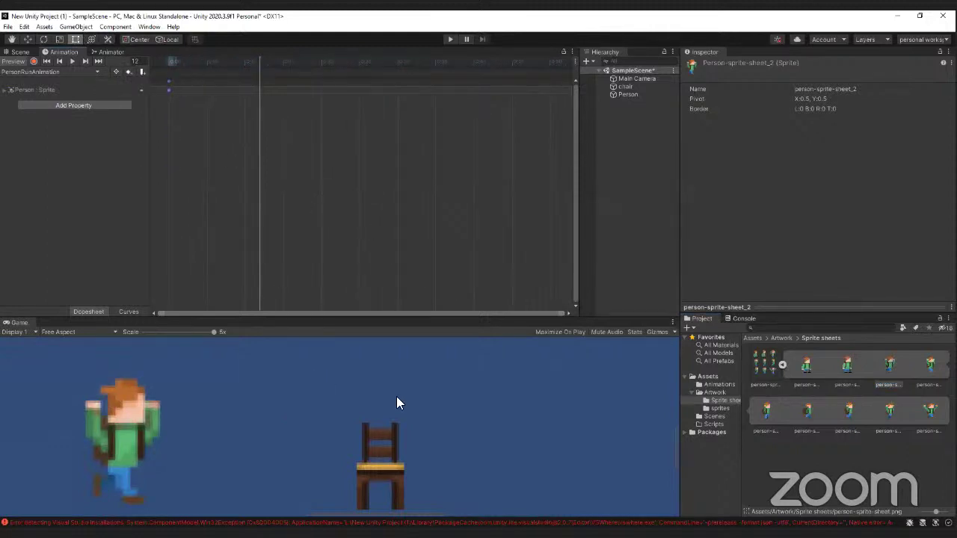
# Add the following run sprites from the person sheet in order as keyframes at five-frame intervals from 0:05 to 0:30.
pyautogui.moveTo(927, 365); pyautogui.dragTo(206, 90)
pyautogui.moveTo(767, 416); pyautogui.dragTo(245, 90)
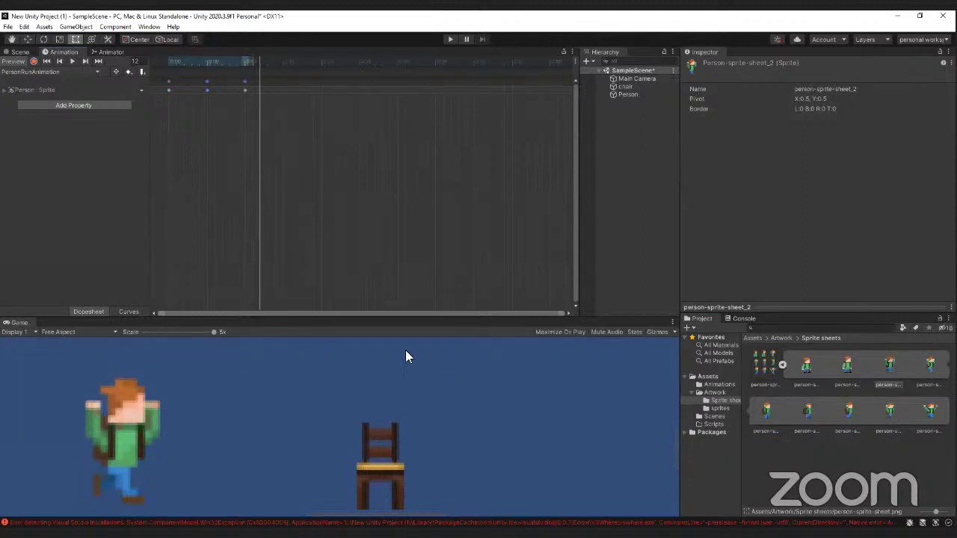
pyautogui.moveTo(811, 409); pyautogui.dragTo(282, 88)
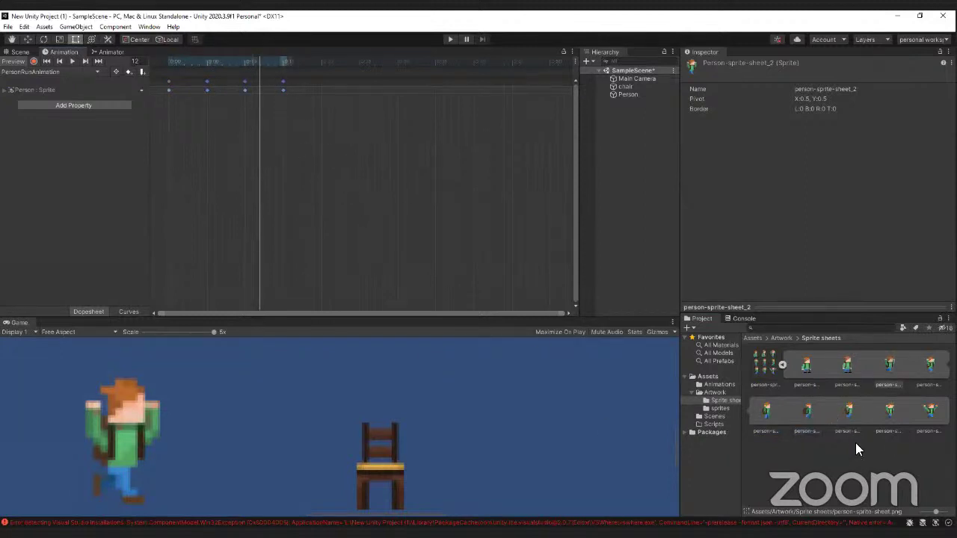
pyautogui.moveTo(848, 416); pyautogui.dragTo(320, 89)
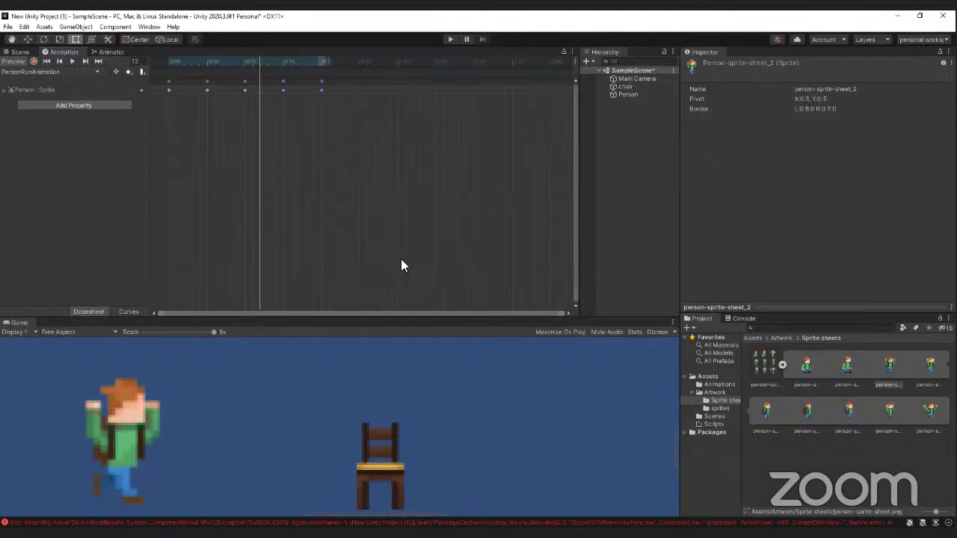
pyautogui.moveTo(881, 405); pyautogui.dragTo(357, 85)
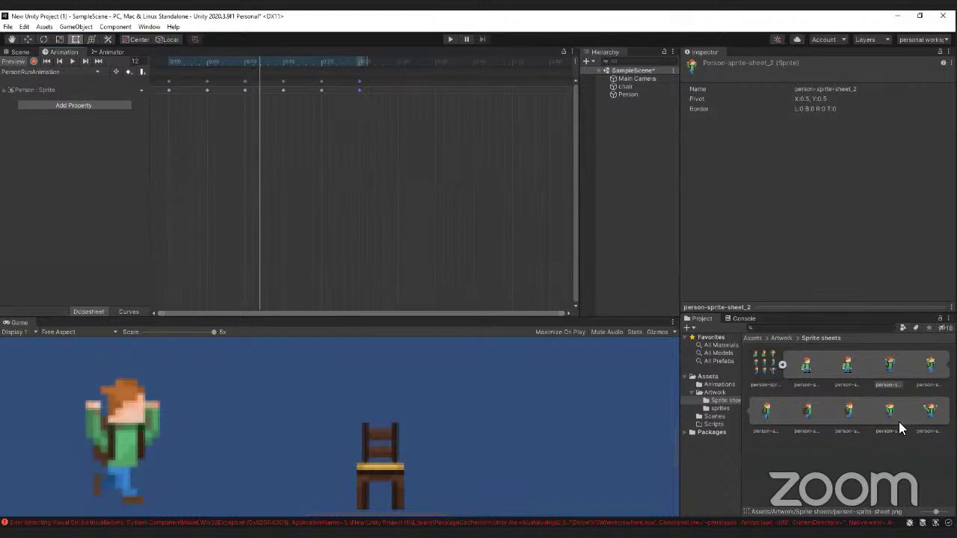
pyautogui.moveTo(894, 419); pyautogui.dragTo(395, 85)
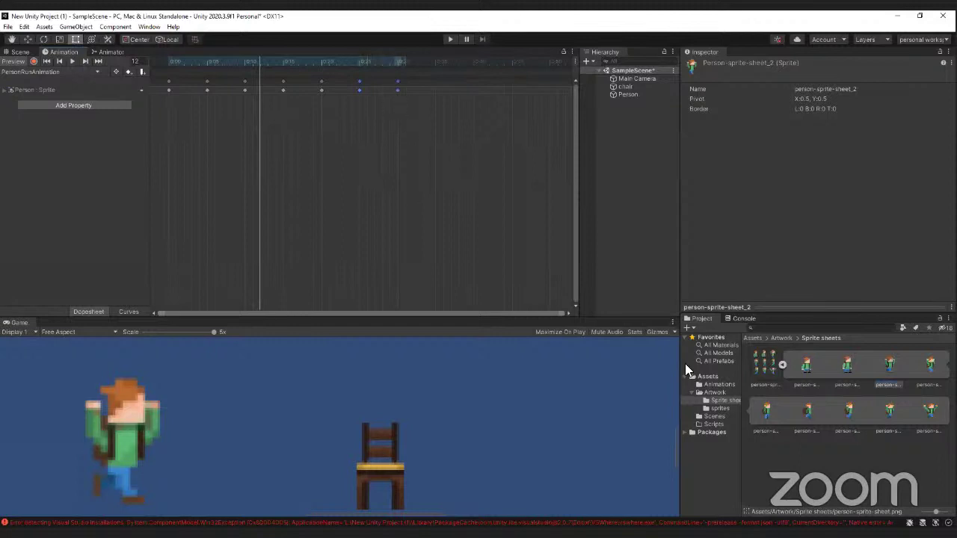
# Add the last run sprite from the person sheet as a keyframe at 0:35 and preview the run clip.
pyautogui.moveTo(929, 416); pyautogui.dragTo(435, 87)
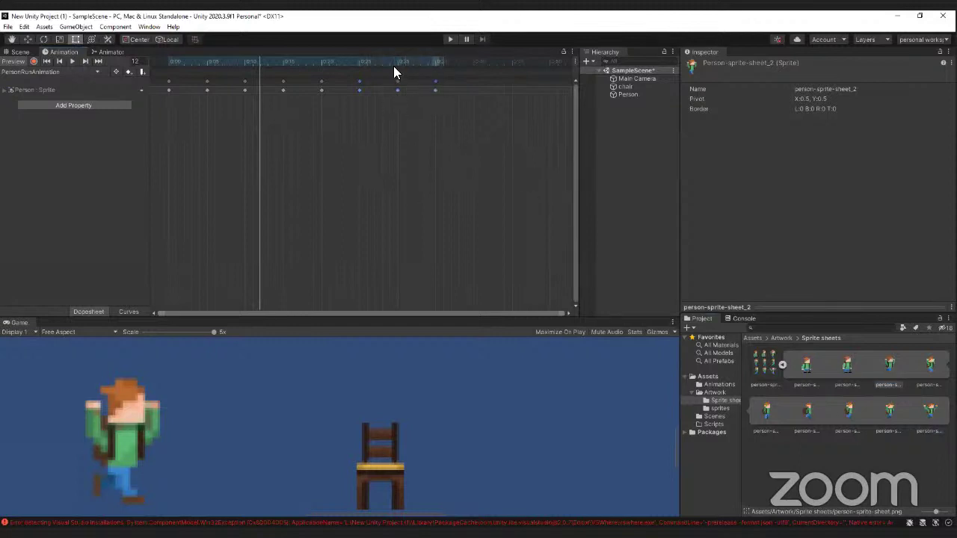
pyautogui.click(247, 145)
pyautogui.click(72, 60)
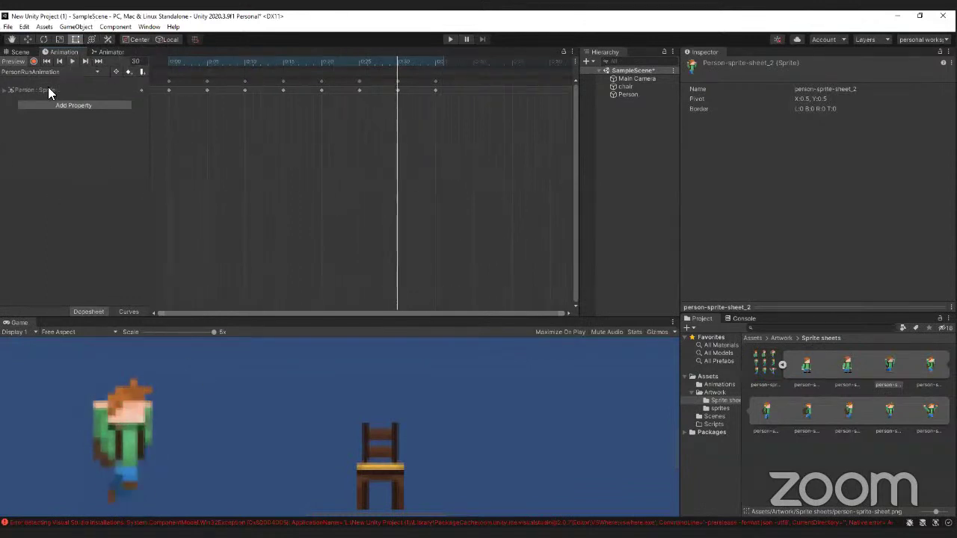
# Show the Person controller's state graph and move the PersonRunAnimation state above and to the right of PersonIdleAnimation.
pyautogui.click(109, 52)
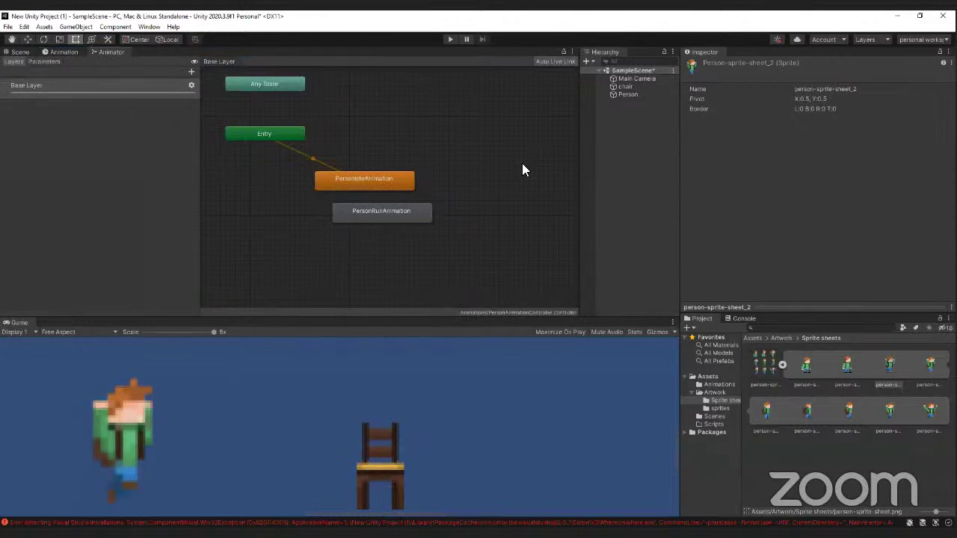
pyautogui.click(351, 181)
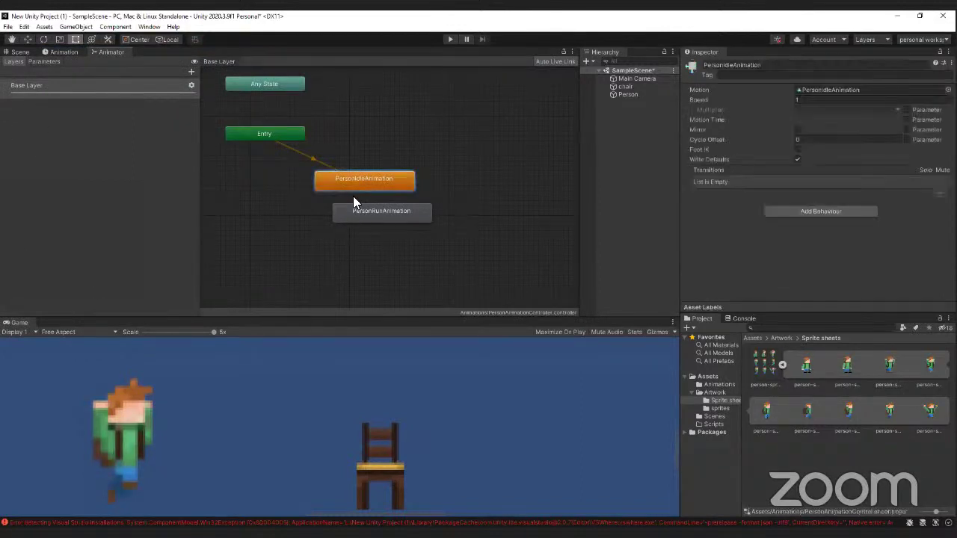
pyautogui.click(423, 218)
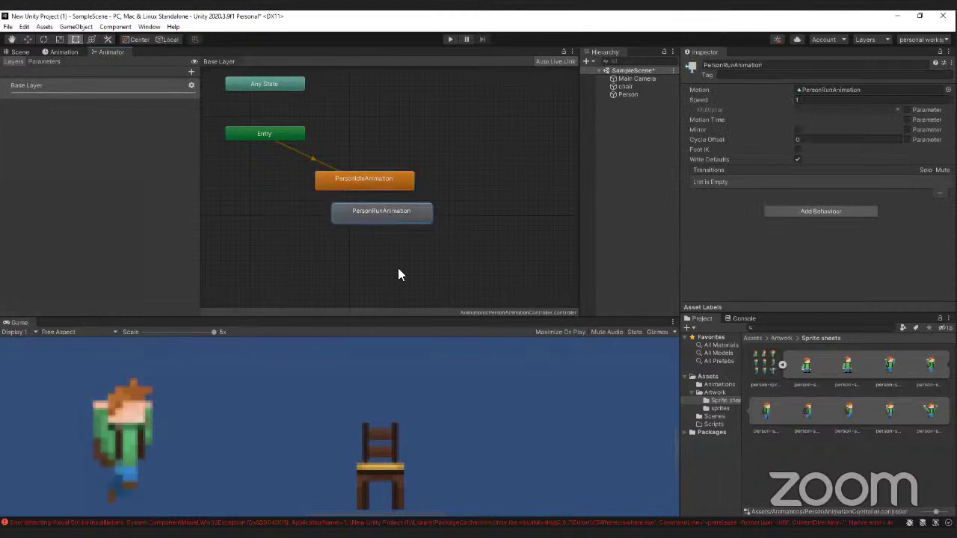
pyautogui.moveTo(374, 212); pyautogui.dragTo(431, 140)
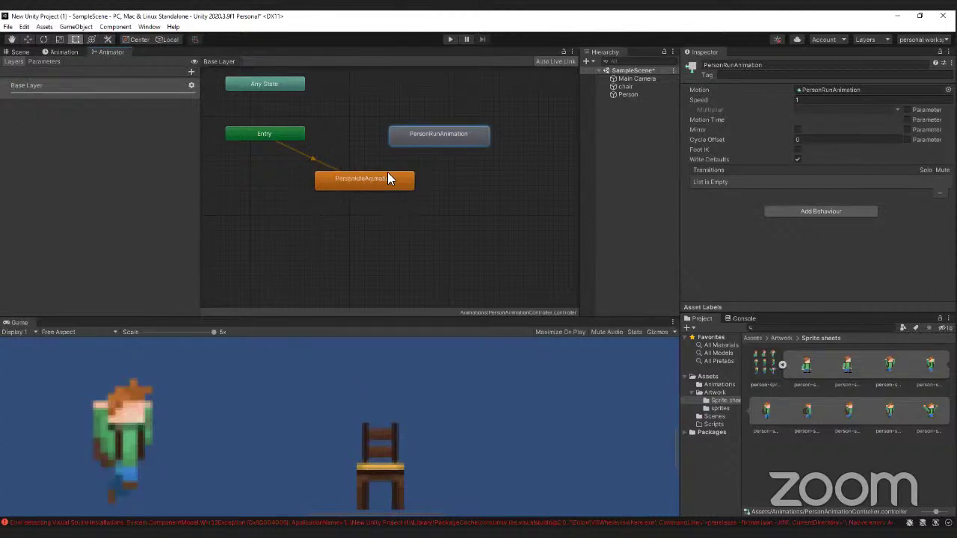
# Make a transition from PersonIdleAnimation to PersonRunAnimation and spread the two states farther apart.
pyautogui.rightClick(356, 178)
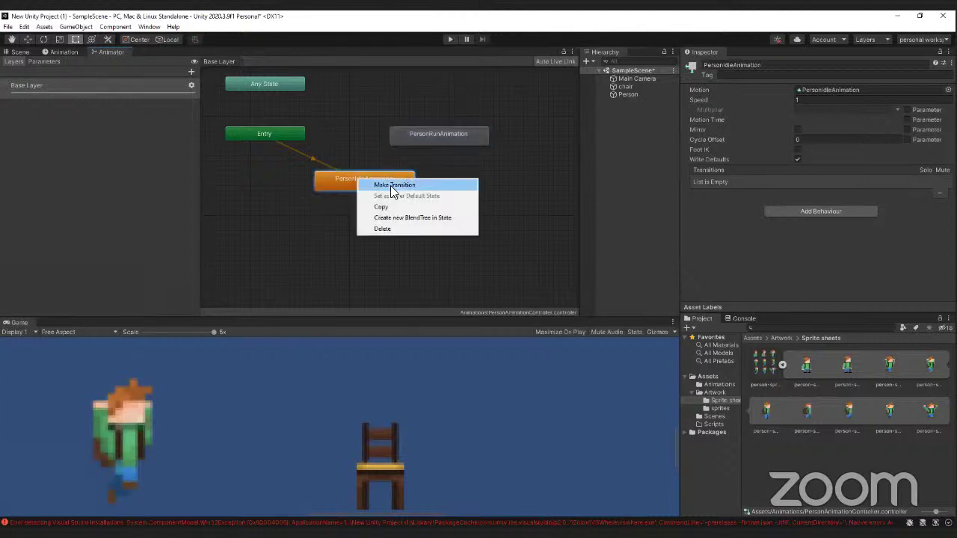
pyautogui.click(391, 184)
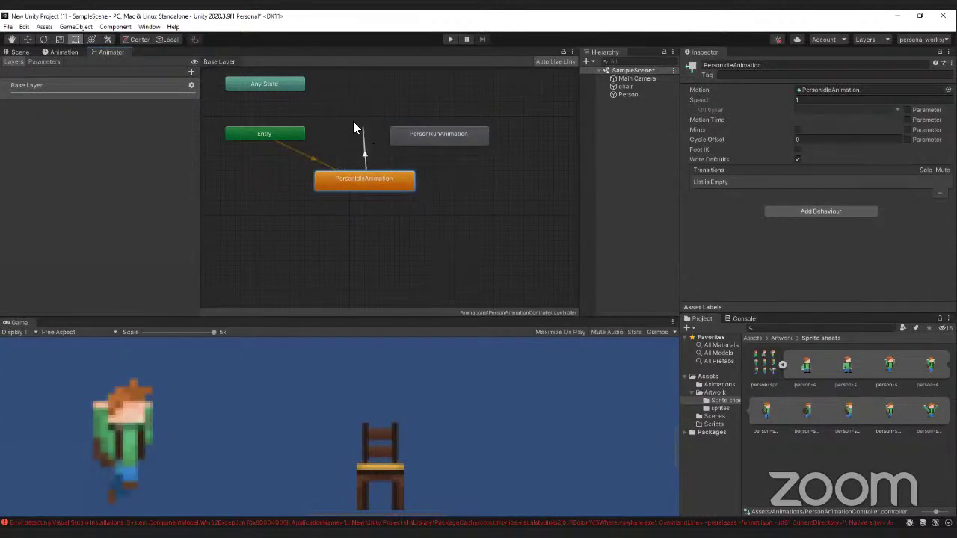
pyautogui.click(420, 135)
pyautogui.moveTo(449, 139); pyautogui.dragTo(478, 118)
pyautogui.moveTo(390, 181); pyautogui.dragTo(371, 200)
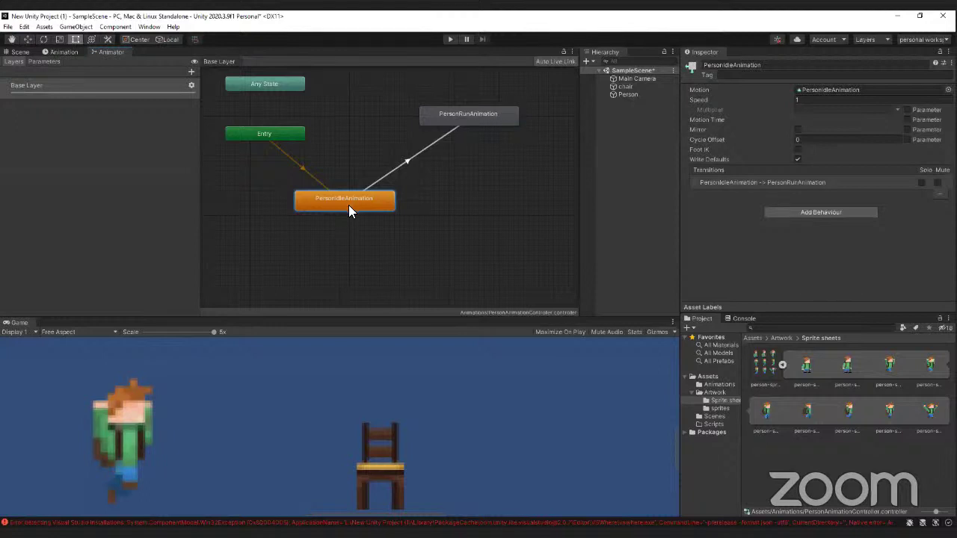
# Make a return transition from PersonRunAnimation to PersonIdleAnimation.
pyautogui.click(471, 116)
pyautogui.rightClick(469, 115)
pyautogui.click(514, 120)
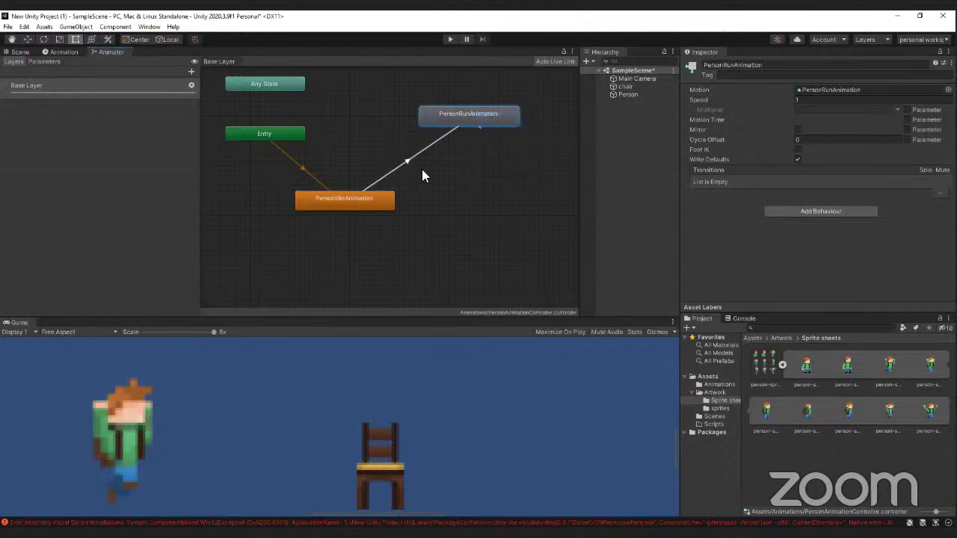
pyautogui.click(335, 200)
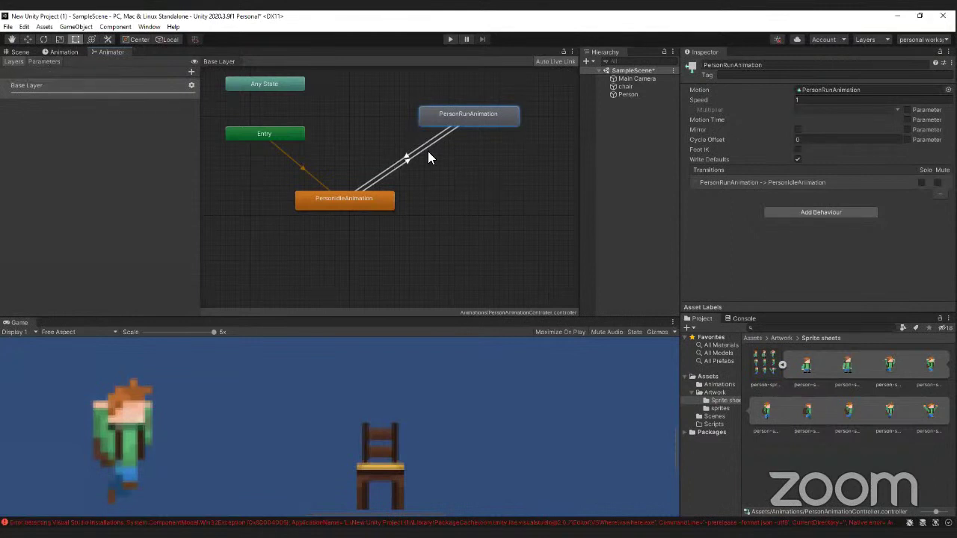
# Add an Int parameter named AnimState to the animator controller.
pyautogui.click(45, 62)
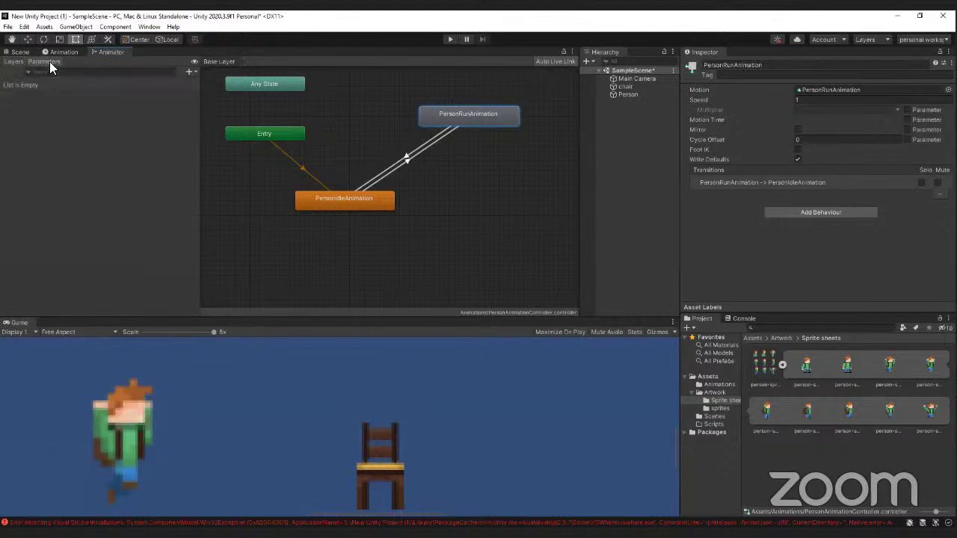
pyautogui.click(189, 72)
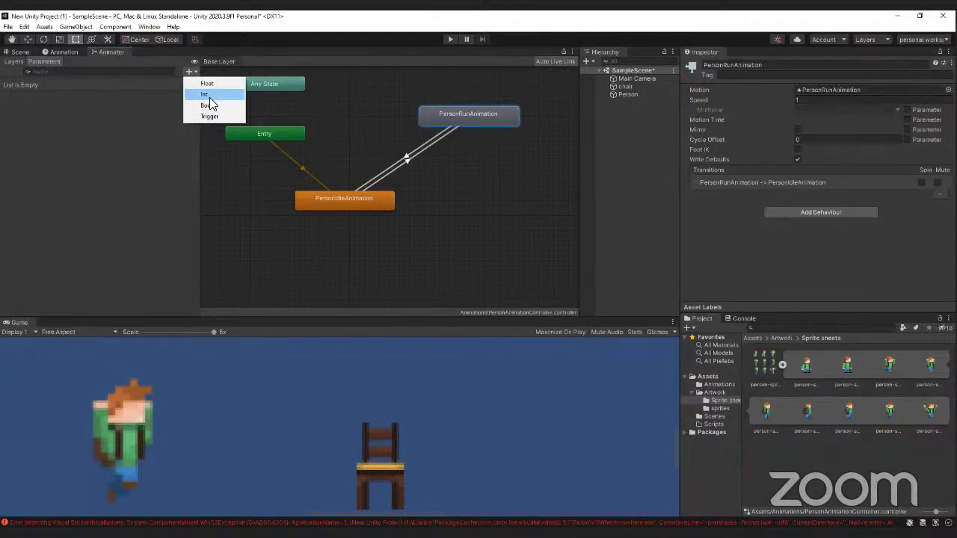
pyautogui.click(217, 98)
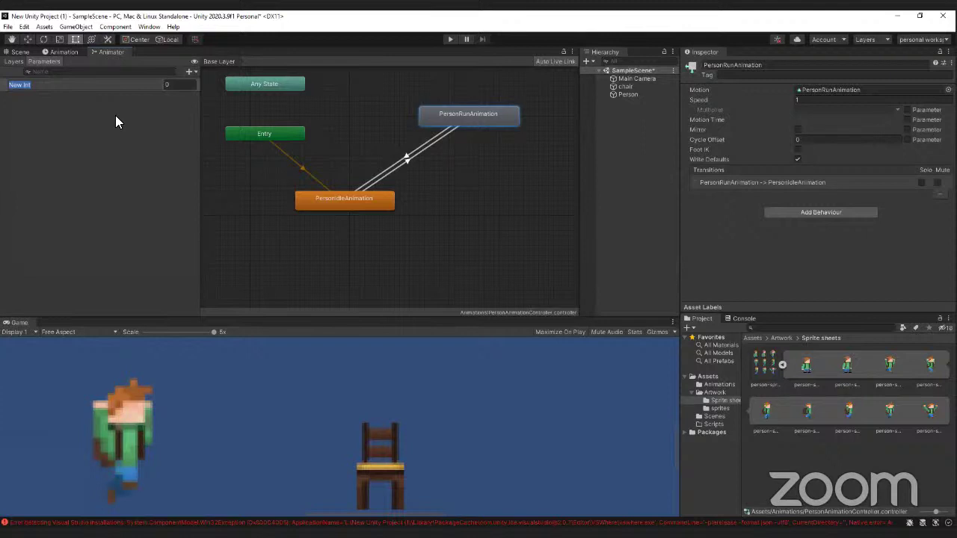
pyautogui.write('AnimState')
pyautogui.press('Return')
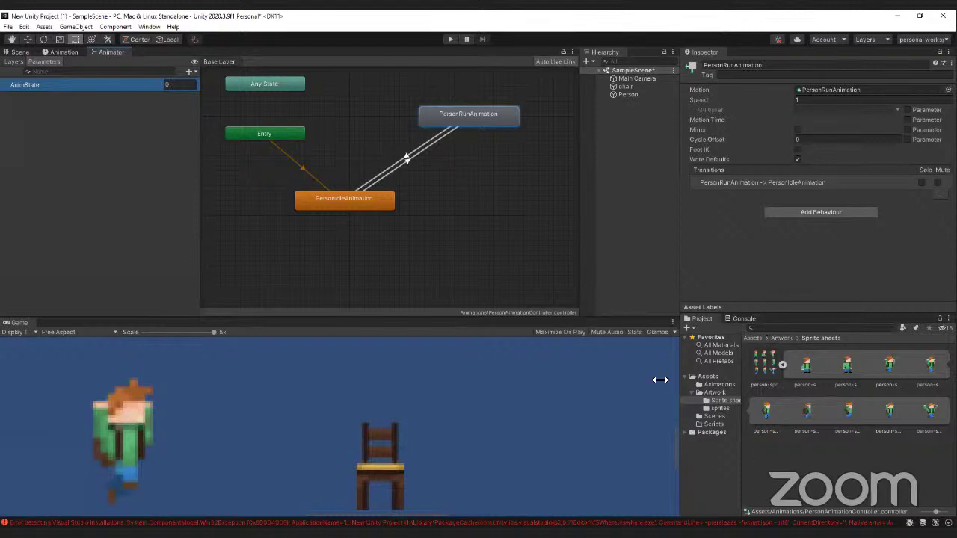
# Give the PersonIdleAnimation to PersonRunAnimation transition a condition of AnimState Equals 1.
pyautogui.rightClick(434, 138)
pyautogui.click(423, 149)
pyautogui.rightClick(423, 147)
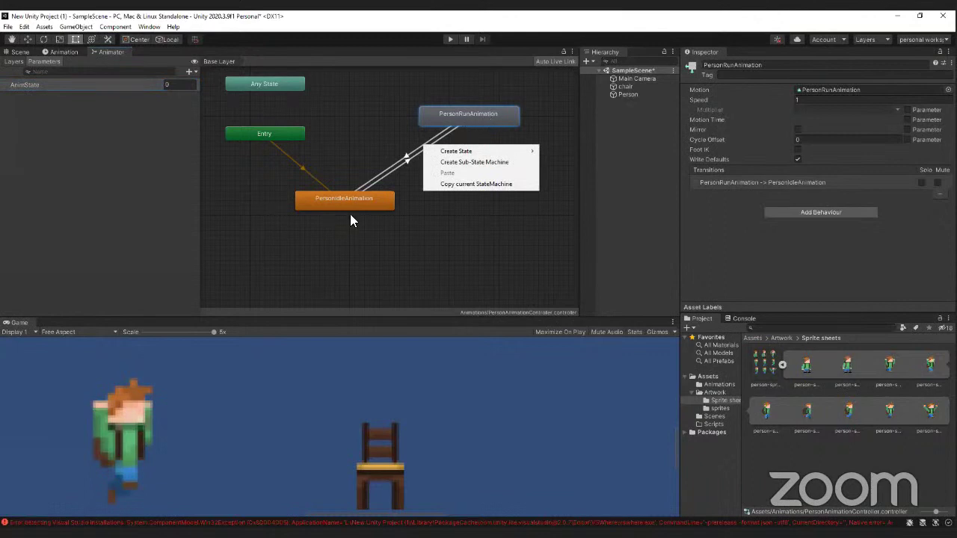
pyautogui.click(369, 185)
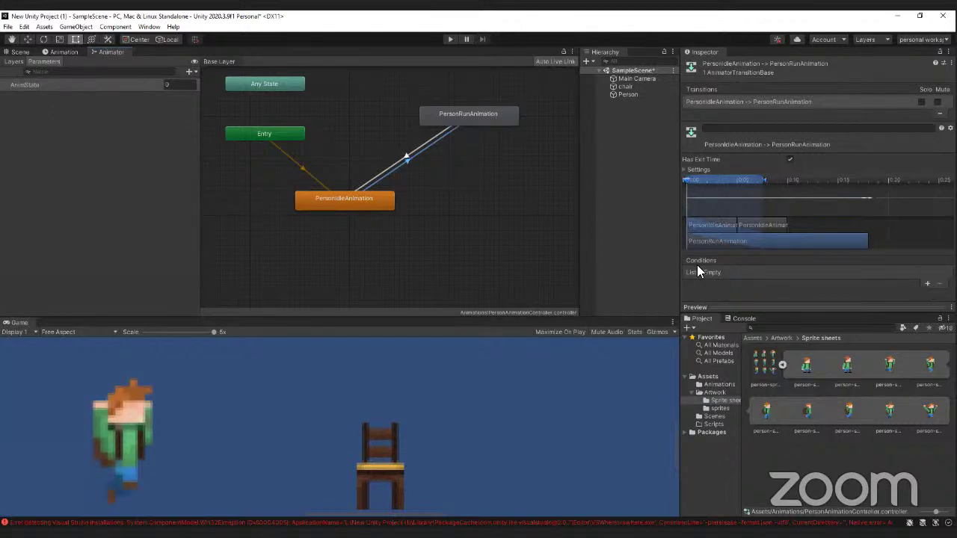
pyautogui.click(926, 285)
pyautogui.click(847, 272)
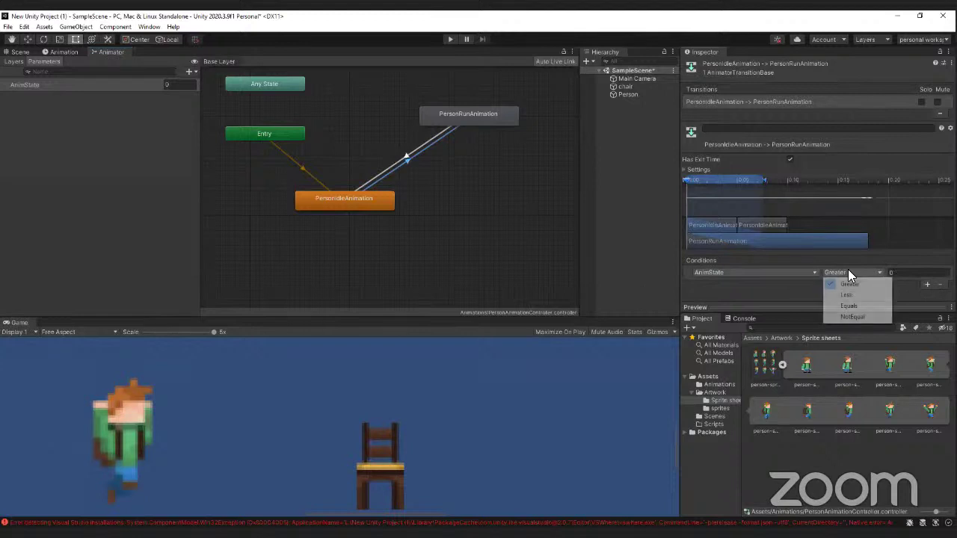
pyautogui.click(850, 307)
pyautogui.click(912, 273)
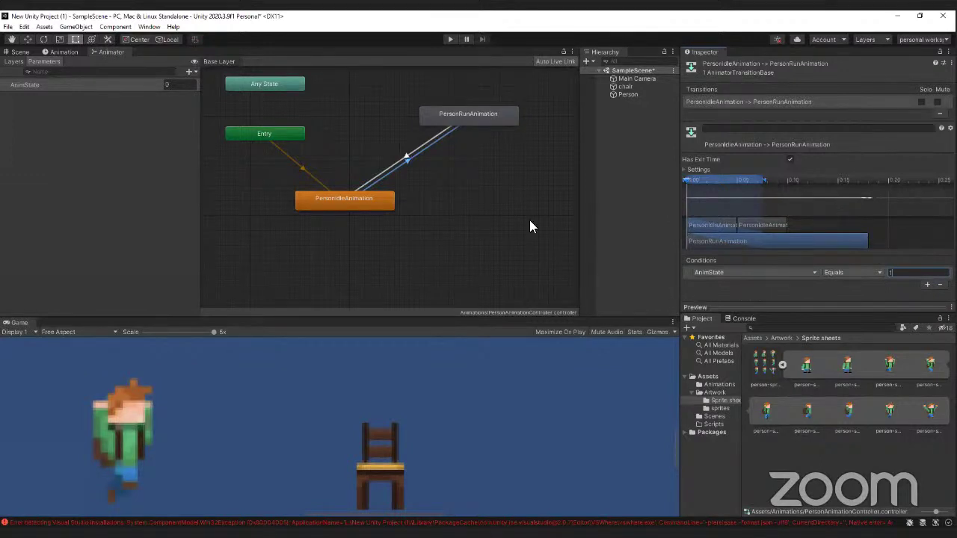
# Give the PersonRunAnimation to PersonIdleAnimation transition a condition of AnimState Equals 0.
pyautogui.click(406, 152)
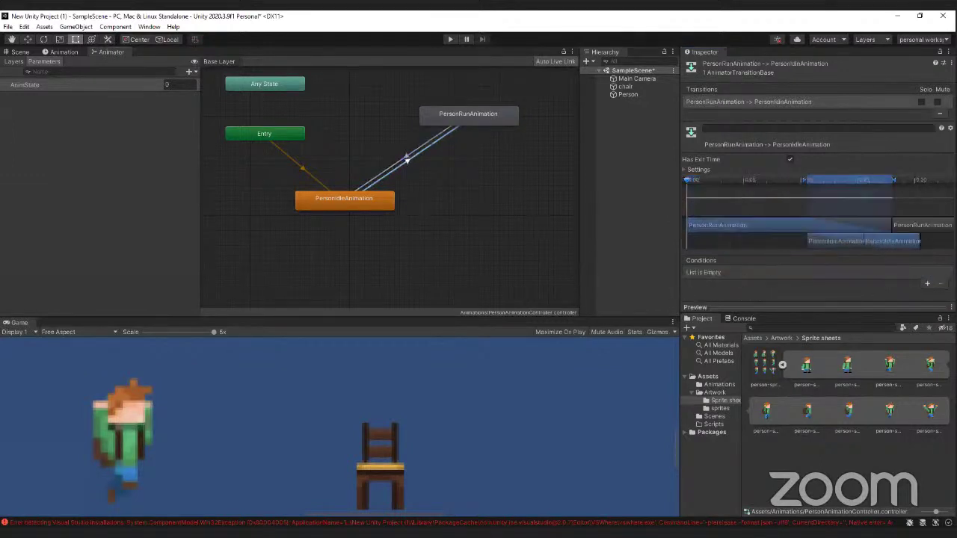
pyautogui.click(927, 284)
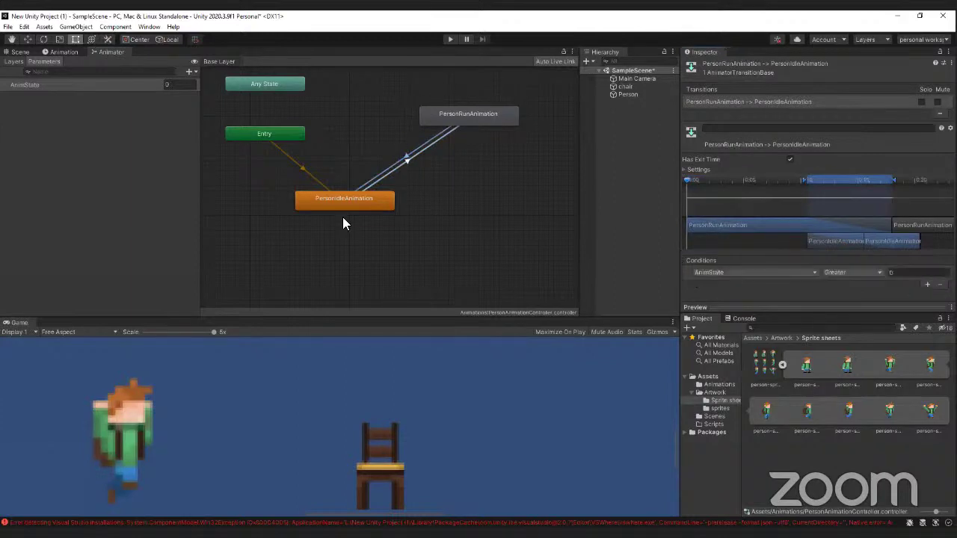
pyautogui.click(828, 273)
pyautogui.click(845, 305)
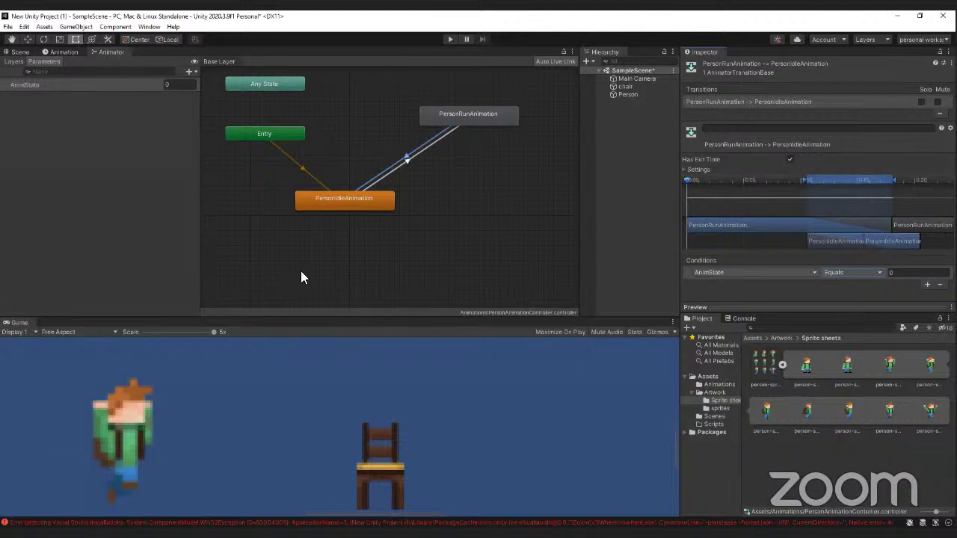
# Return to the PersonRunAnimation timeline, select its Sprite track and set the current frame to 12.
pyautogui.click(65, 51)
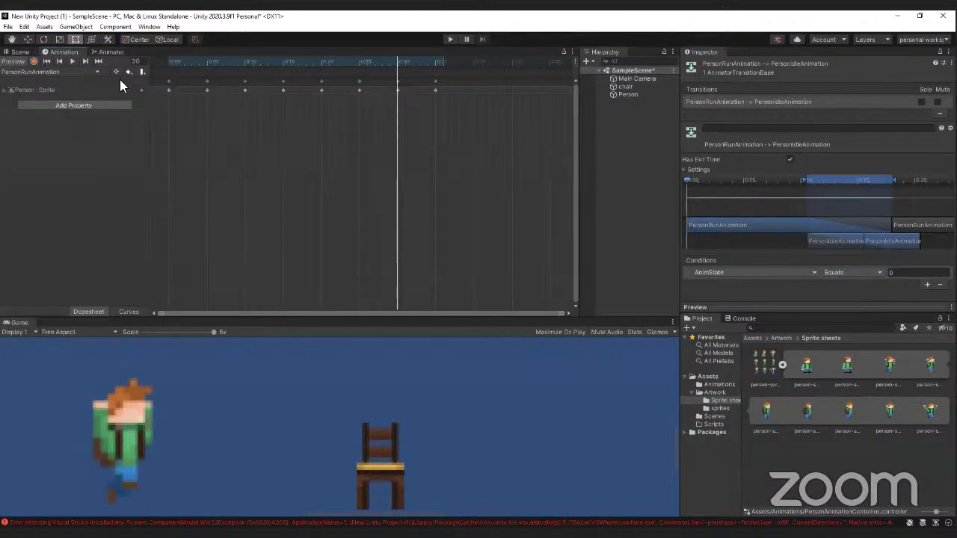
pyautogui.click(100, 70)
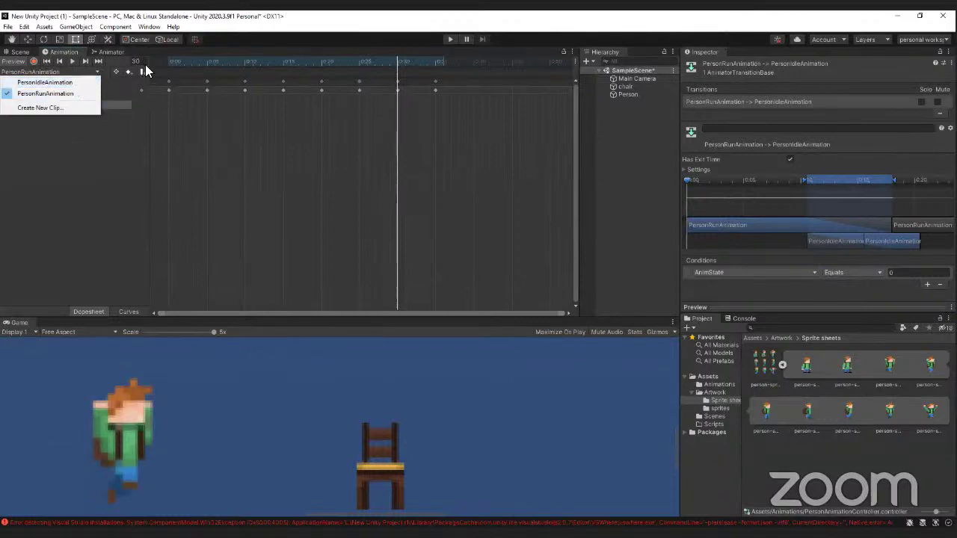
pyautogui.click(116, 90)
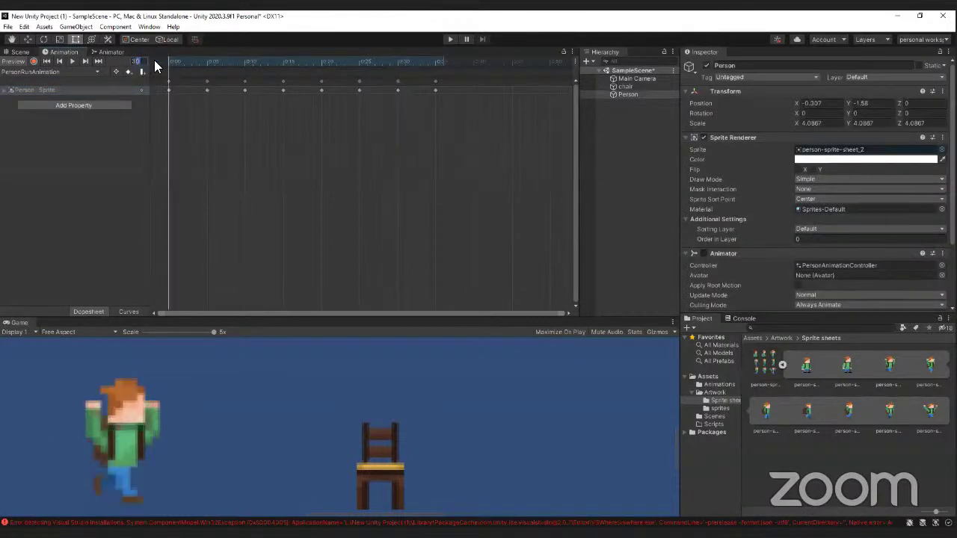
pyautogui.click(143, 61)
pyautogui.write('12')
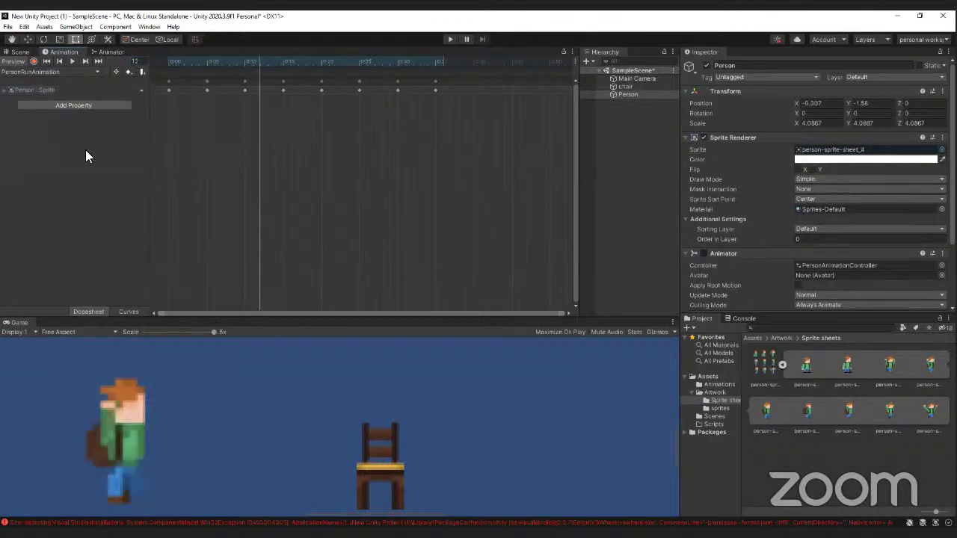
# Switch the Animation window to the PersonIdleAnimation clip and set its current frame to 6.
pyautogui.click(80, 72)
pyautogui.click(67, 82)
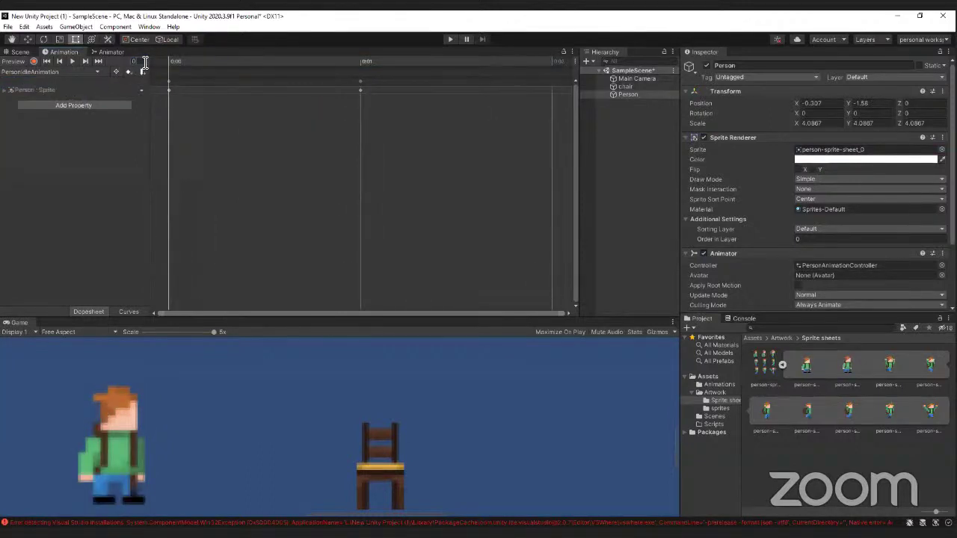
pyautogui.write('6')
pyautogui.press('Return')
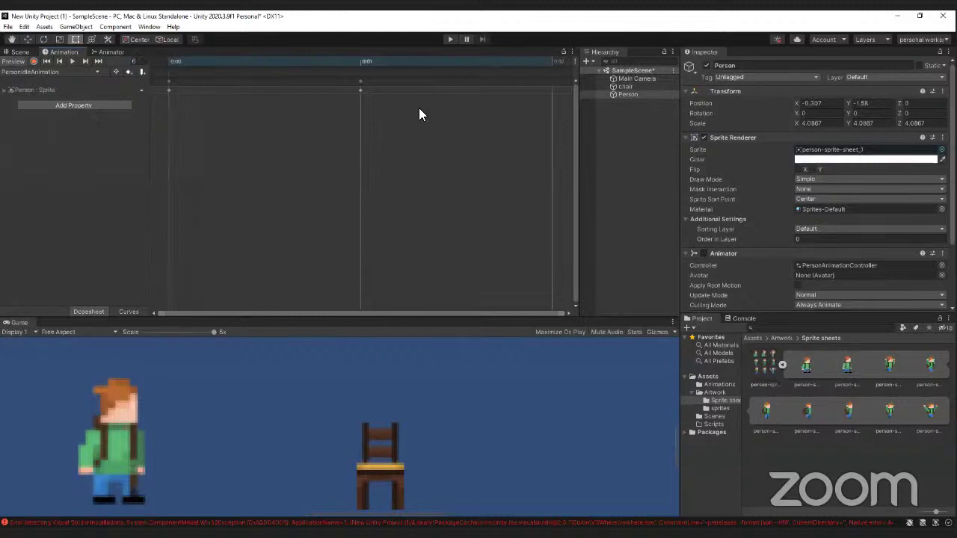
# Place the dresser from the Artwork sprites folder in the scene, directly to the right of the chair.
pyautogui.click(20, 51)
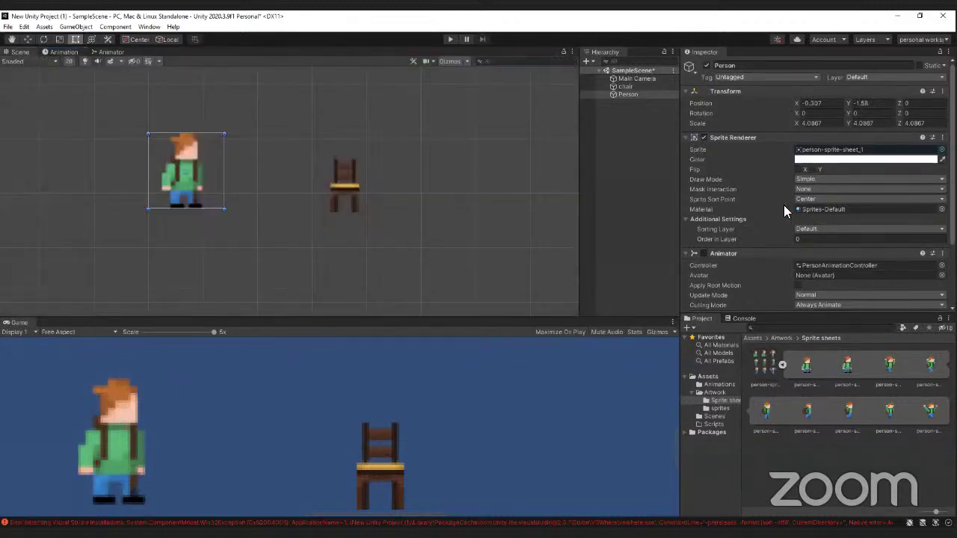
pyautogui.click(753, 338)
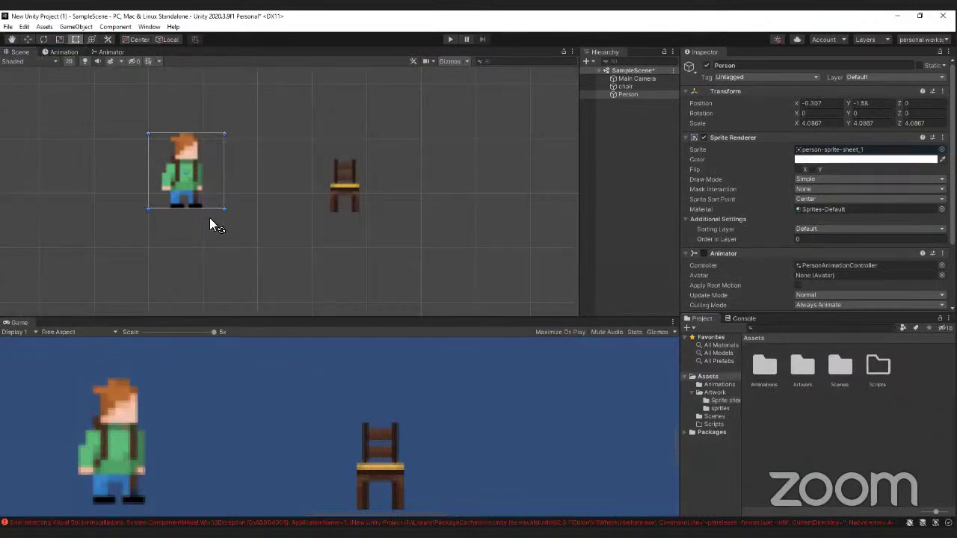
pyautogui.doubleClick(805, 368)
pyautogui.doubleClick(806, 368)
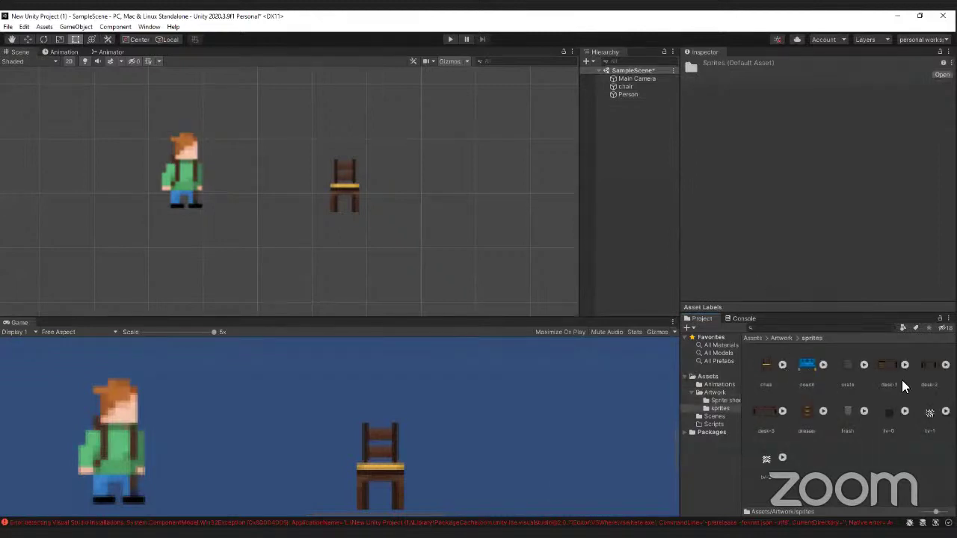
pyautogui.moveTo(807, 420); pyautogui.dragTo(395, 201)
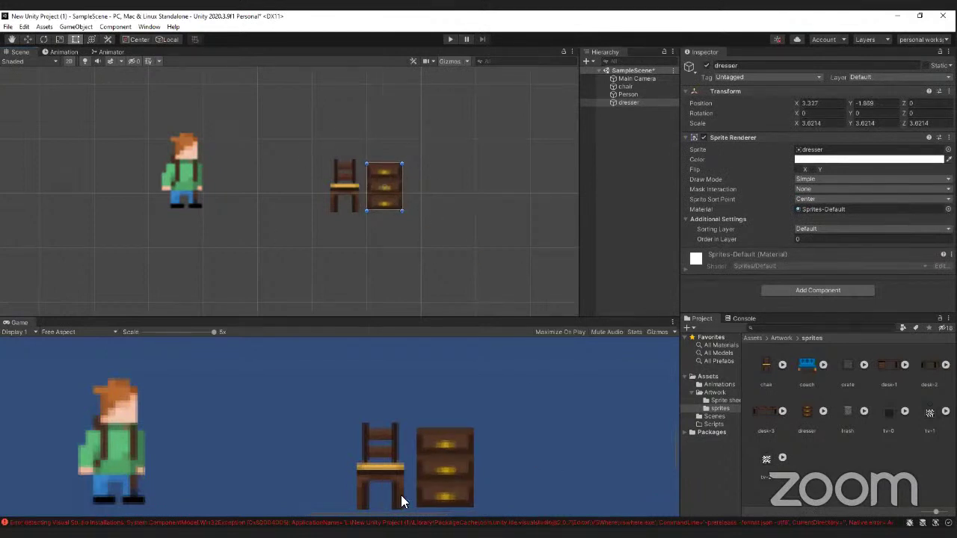
pyautogui.click(448, 308)
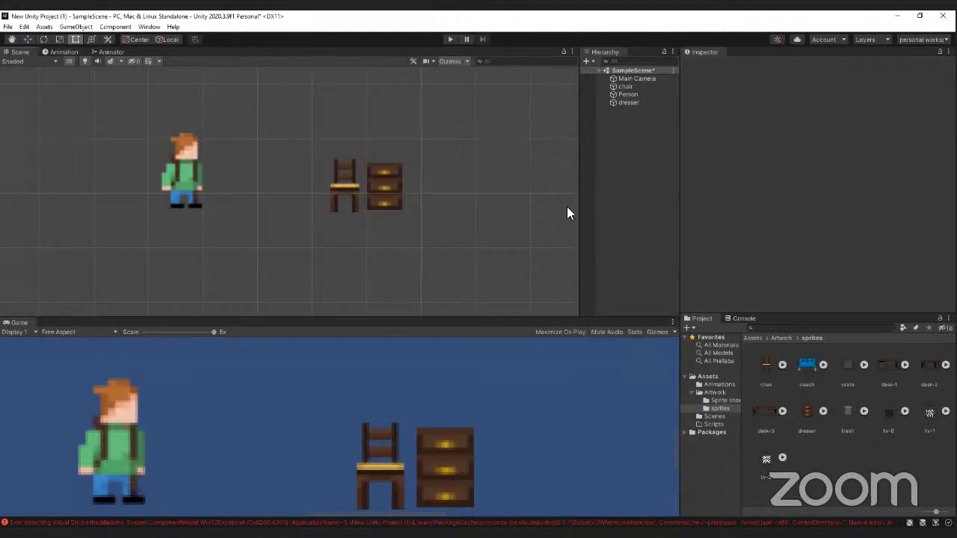
# Look through the project's Animations and sprites folders and show the contents of the Scripts folder.
pyautogui.click(719, 383)
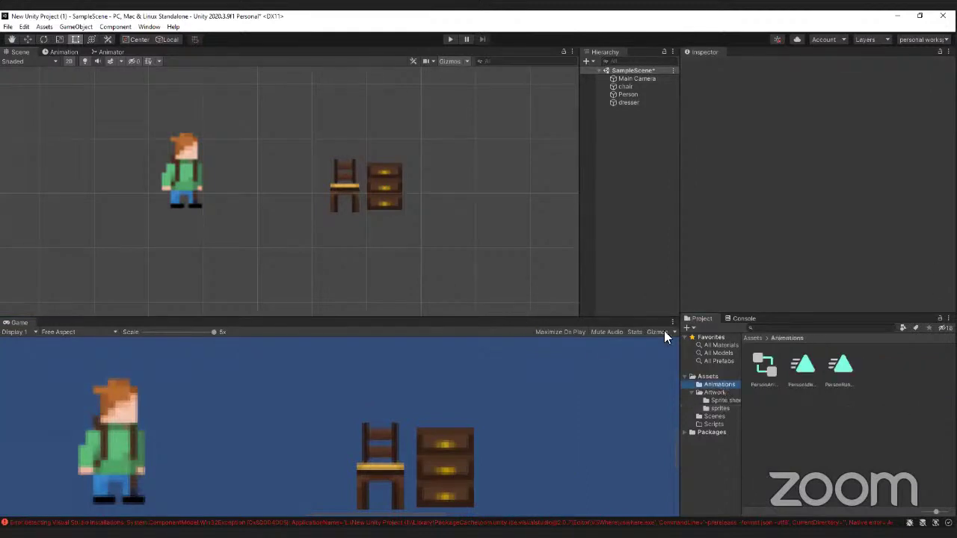
pyautogui.click(714, 409)
pyautogui.click(714, 424)
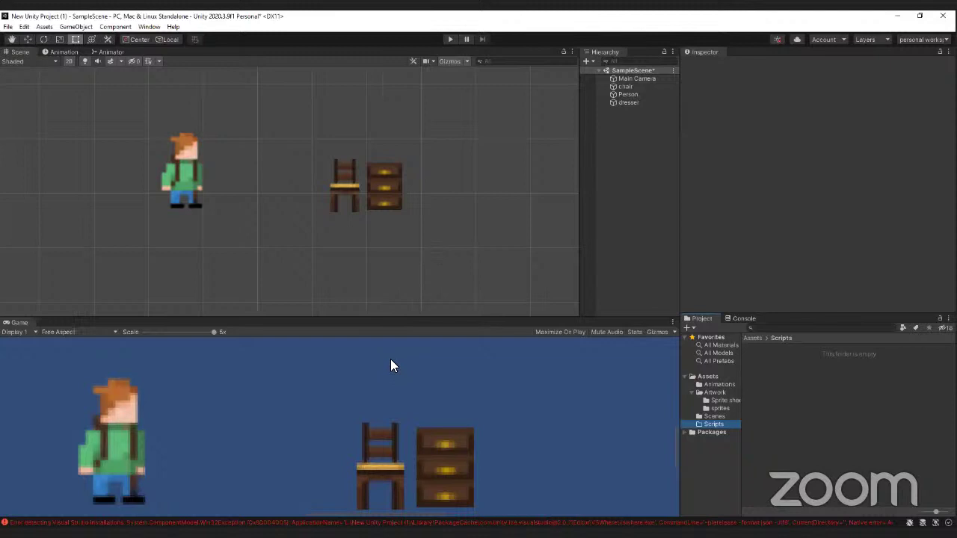
# Save the current scene.
pyautogui.click(50, 49)
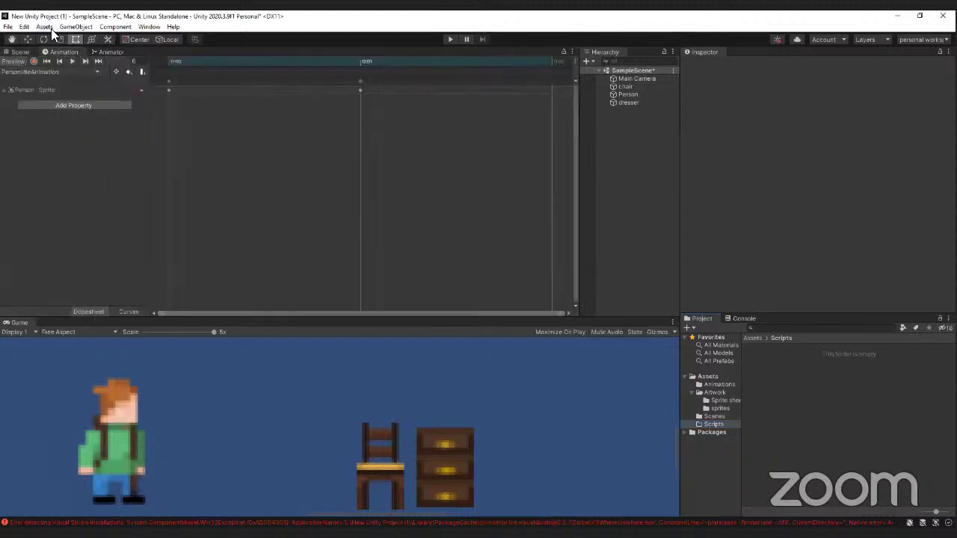
pyautogui.click(7, 26)
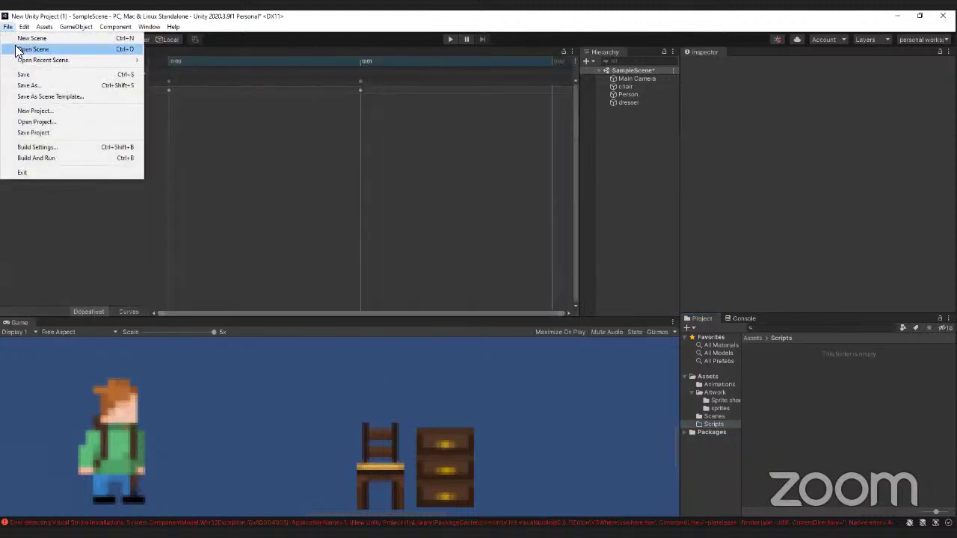
pyautogui.click(38, 75)
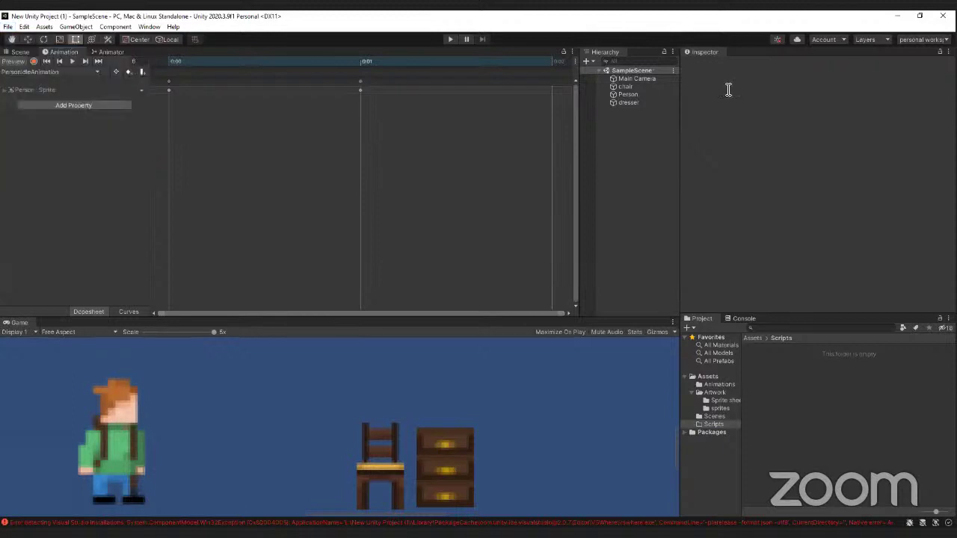
# Create a C# script named AnimationTest in the Scripts folder.
pyautogui.click(630, 94)
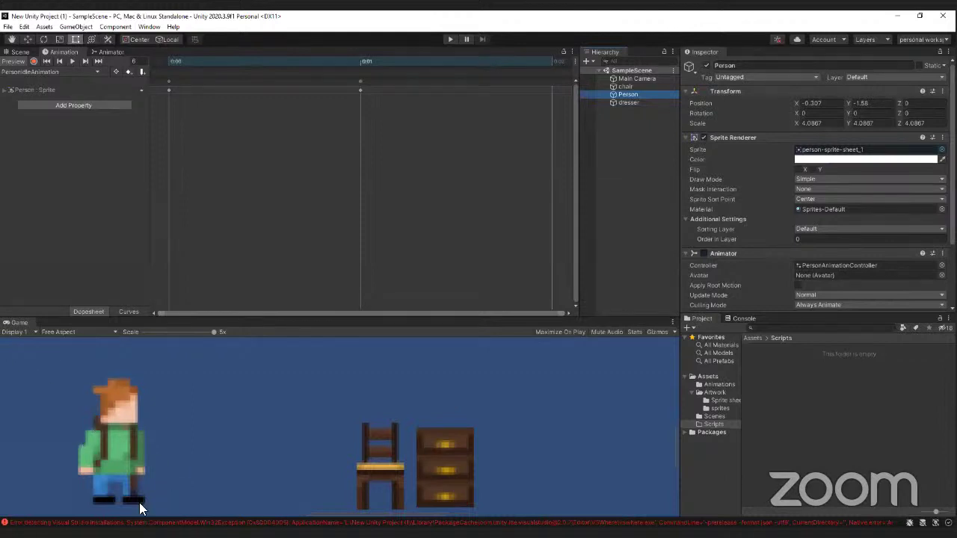
pyautogui.click(753, 338)
pyautogui.doubleClick(879, 373)
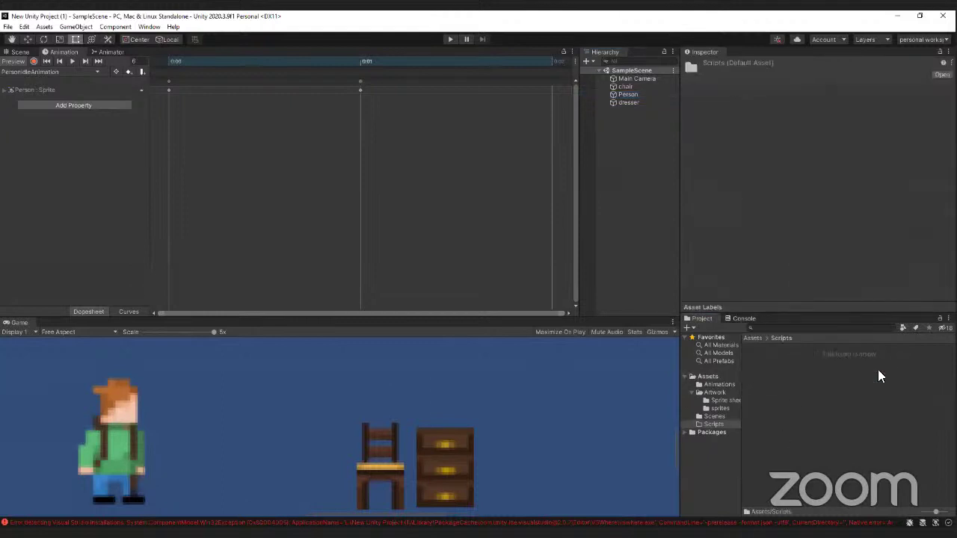
pyautogui.rightClick(761, 363)
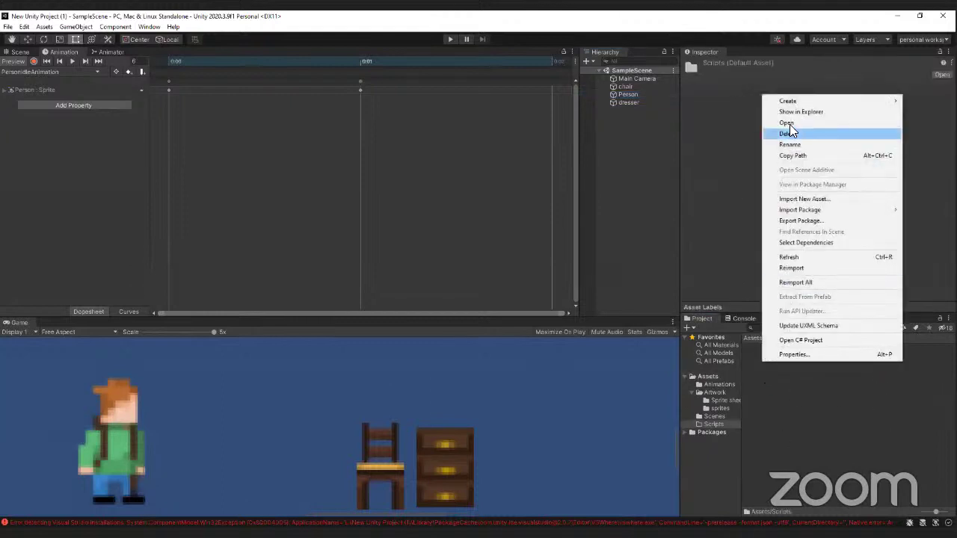
pyautogui.moveTo(785, 109)
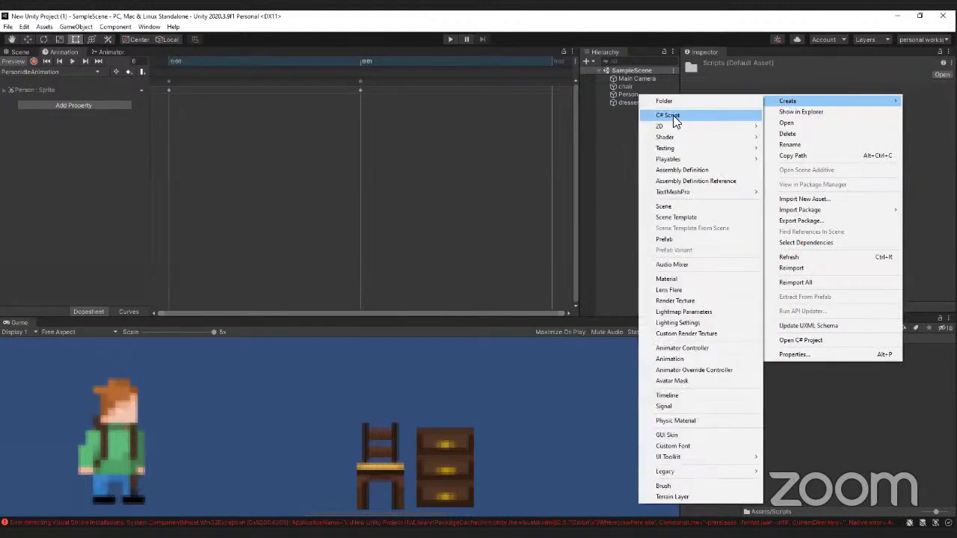
pyautogui.click(673, 117)
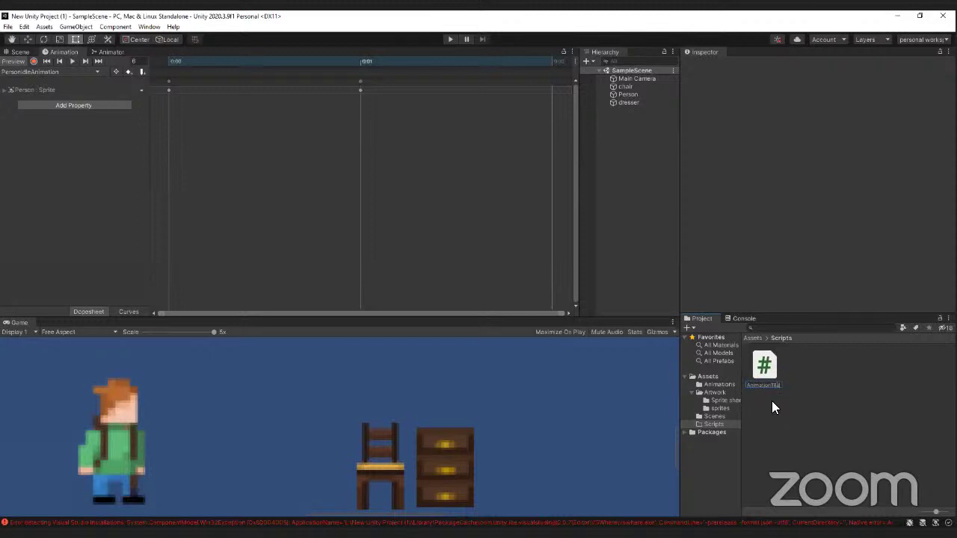
pyautogui.press('Return')
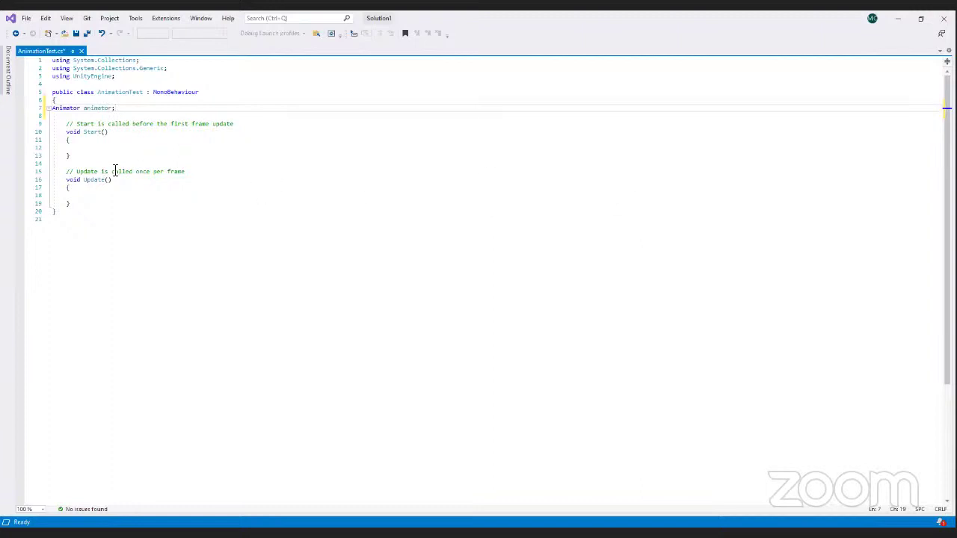
pyautogui.click(66, 141)
pyautogui.moveTo(63, 141); pyautogui.dragTo(70, 140)
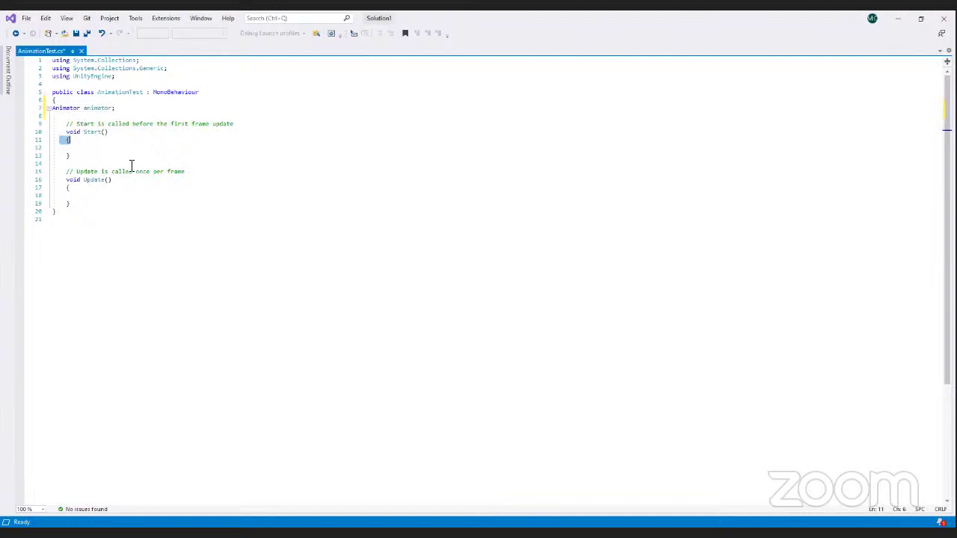
pyautogui.click(90, 142)
pyautogui.click(69, 157)
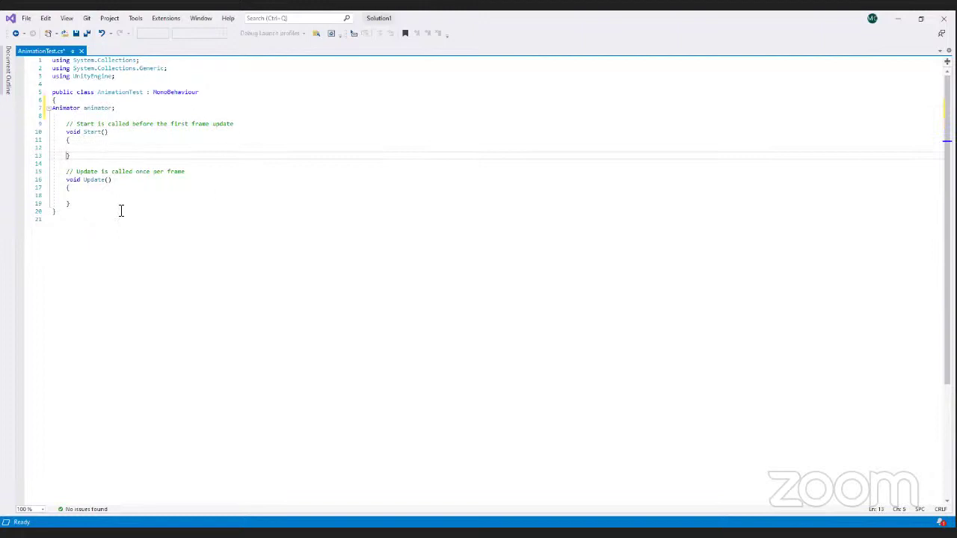
# In the AnimationTest script's Start method, add the line "animator = GetComponent<Animator> ();".
pyautogui.click(86, 148)
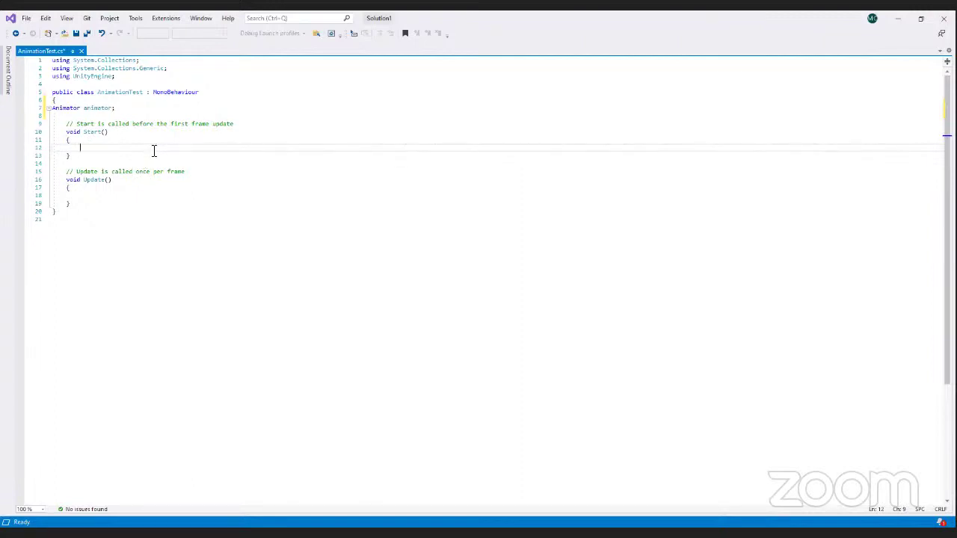
pyautogui.write('animator =')
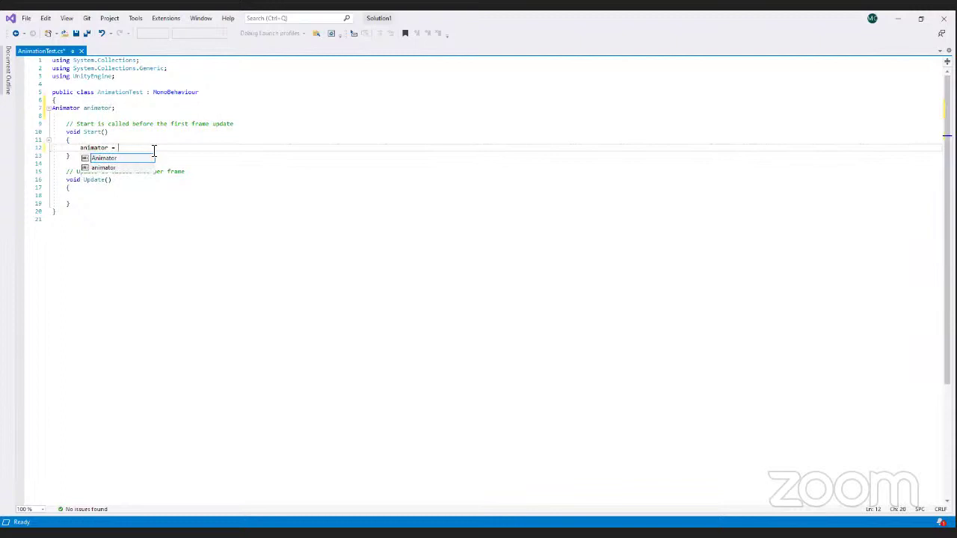
pyautogui.write('GetCom')
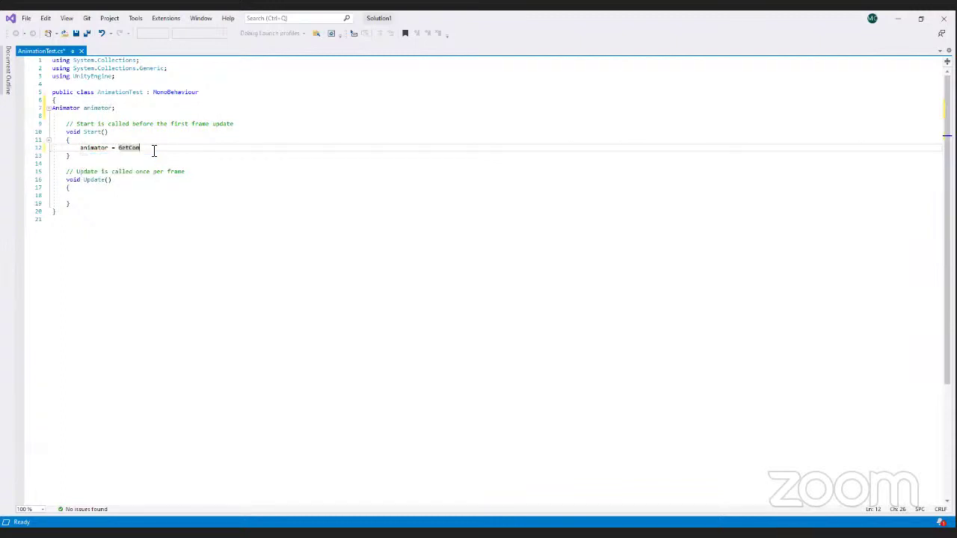
pyautogui.write('pon')
pyautogui.write('ent')
pyautogui.write('<')
pyautogui.write('Anim')
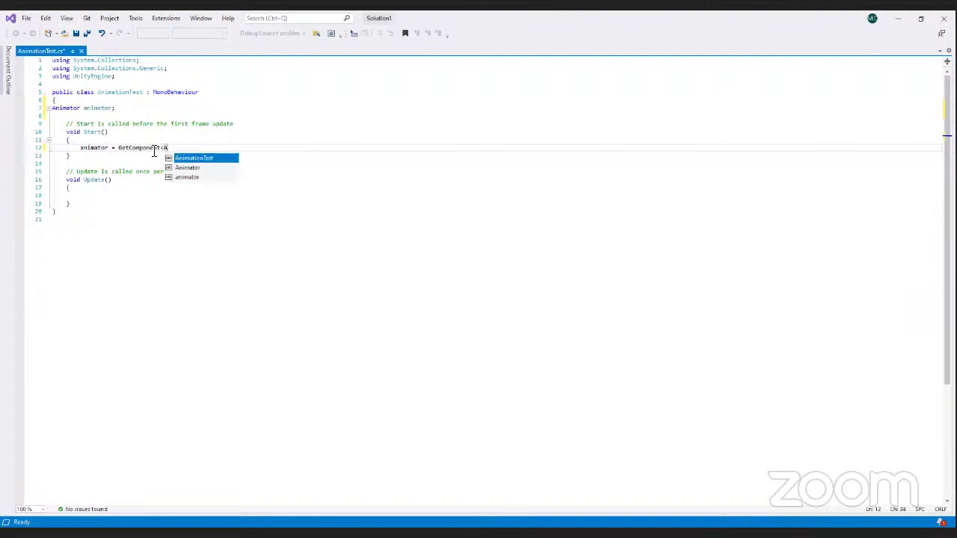
pyautogui.write('ator')
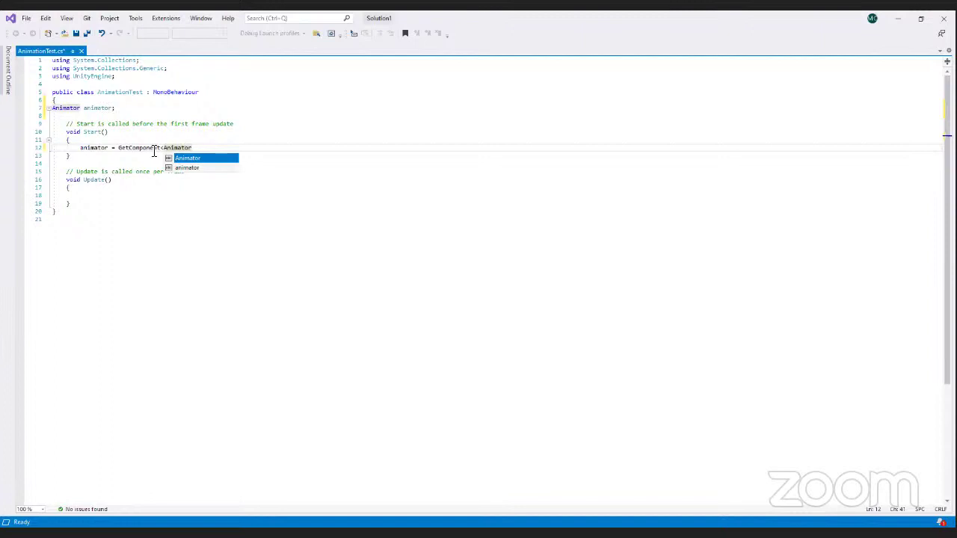
pyautogui.write('> ')
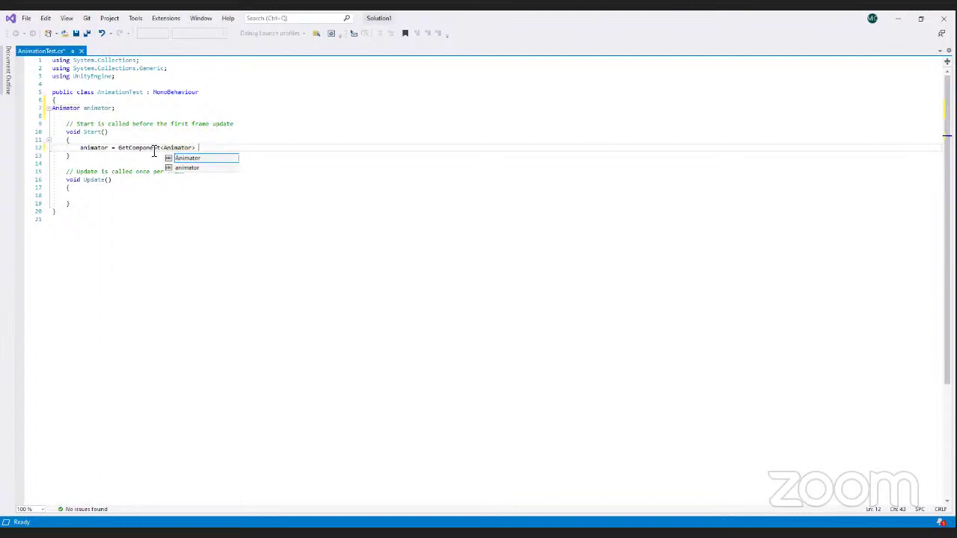
pyautogui.write('();')
pyautogui.click(271, 172)
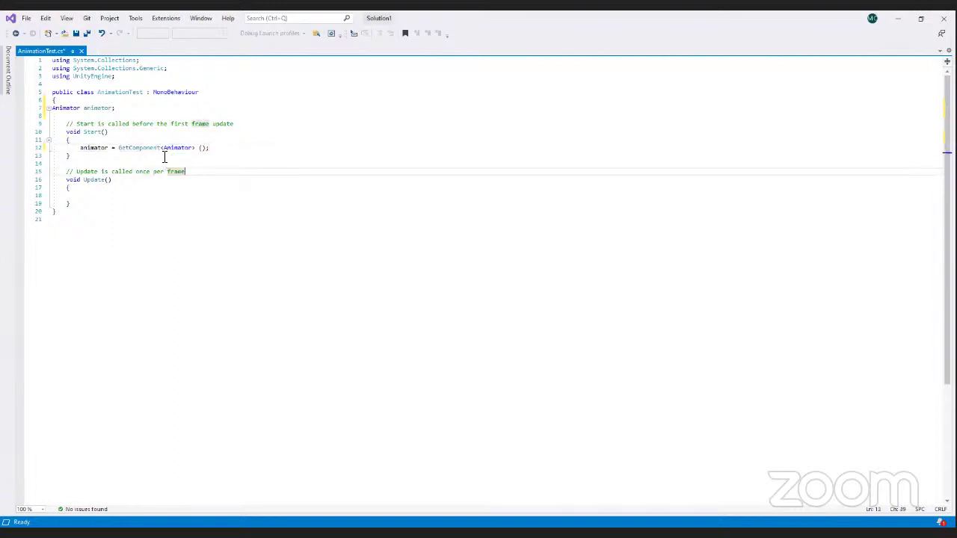
pyautogui.click(226, 148)
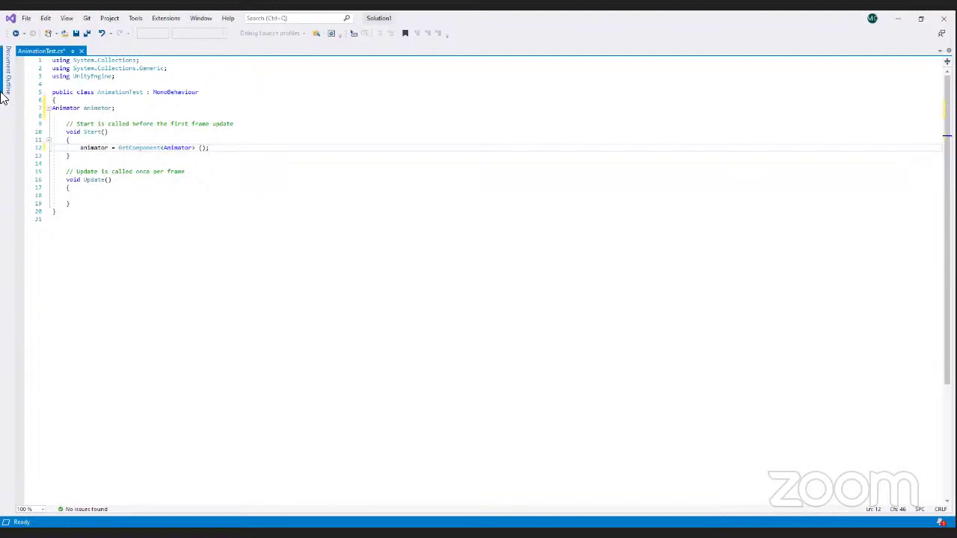
# Begin an if statement in the Update method with the condition "Input.GetKey (Keycode.A)".
pyautogui.click(85, 196)
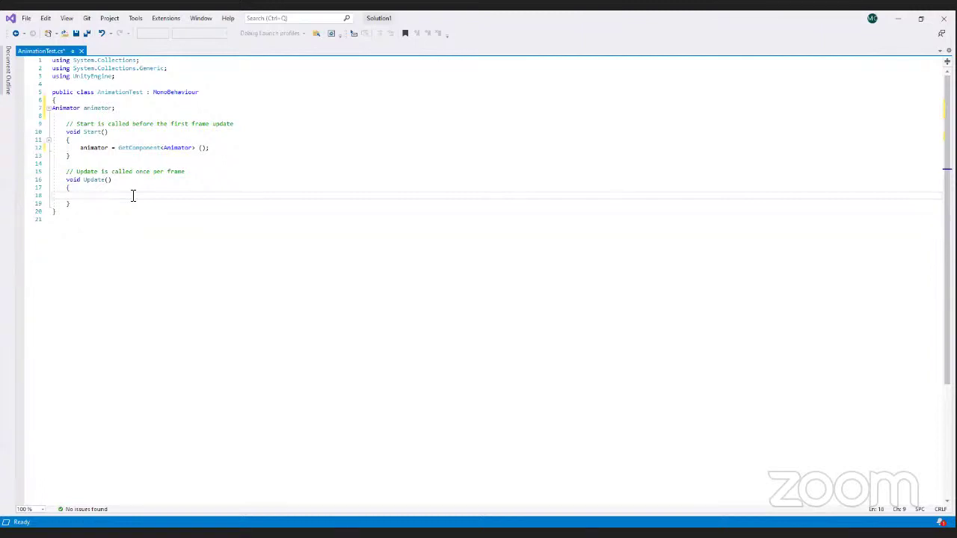
pyautogui.write('if (Input.GetKe')
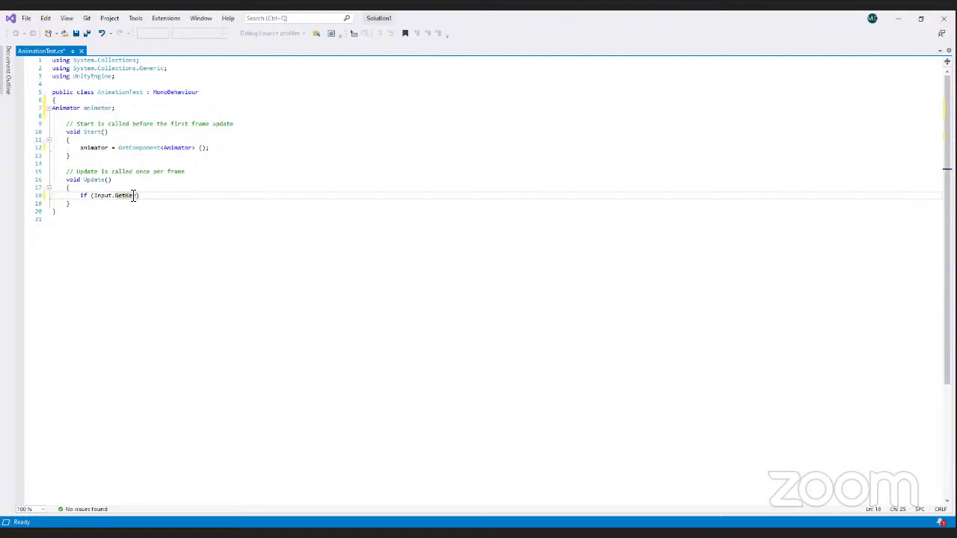
pyautogui.write('y (Keycode.A')
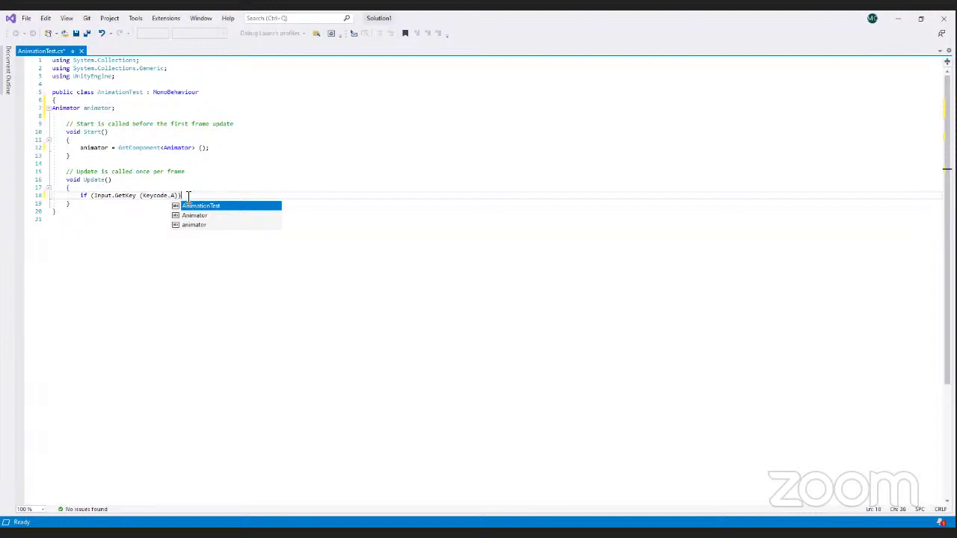
pyautogui.press('Escape')
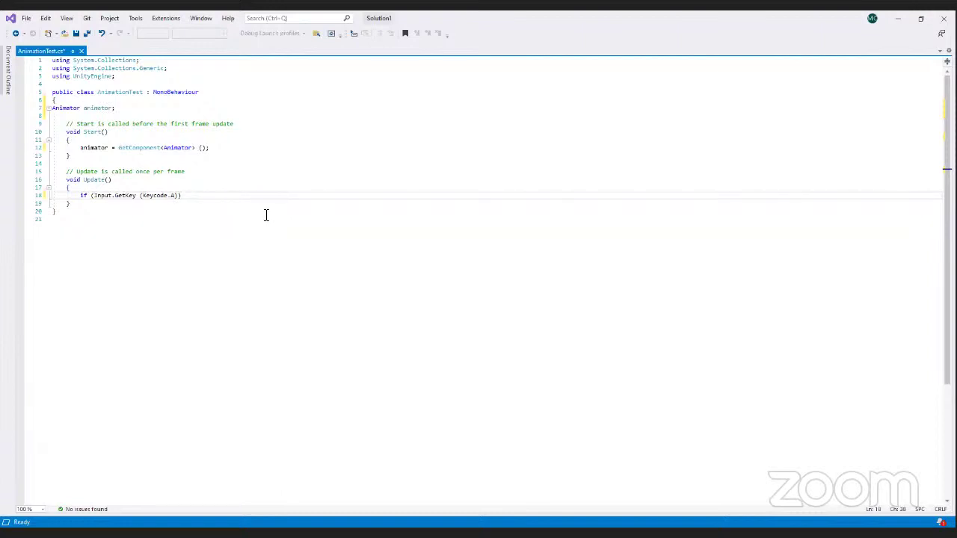
# Open the if statement's block and write an animator.SetInteger call with AnimState as its first argument.
pyautogui.write('{animator')
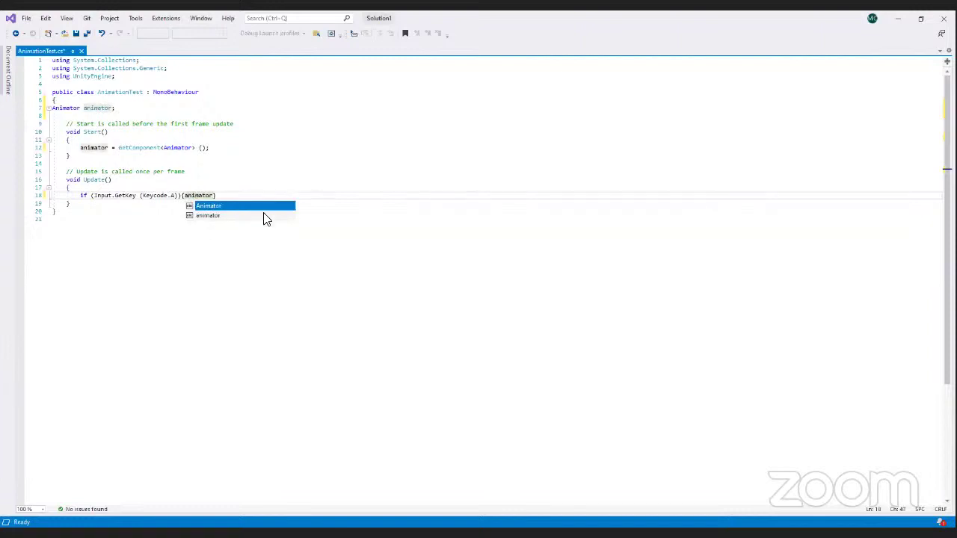
pyautogui.write('.')
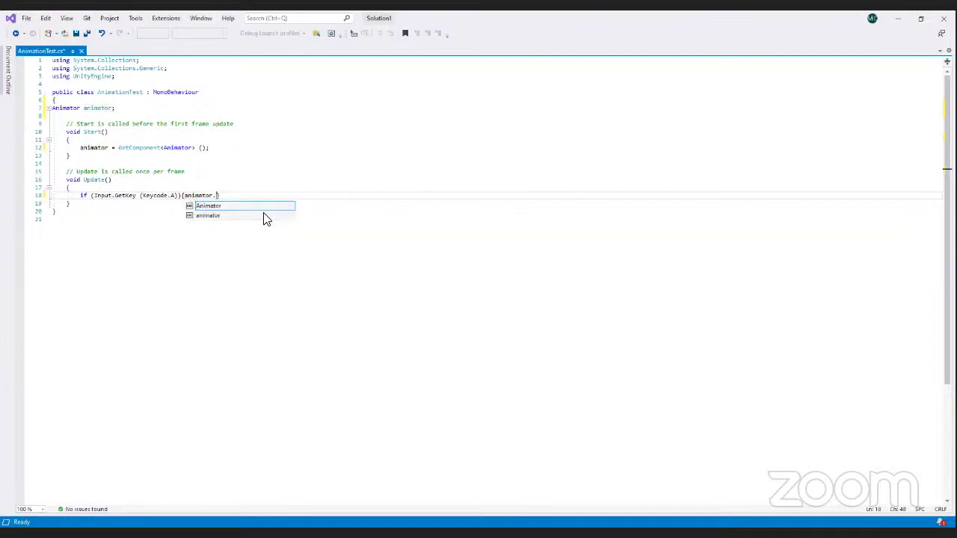
pyautogui.write('S')
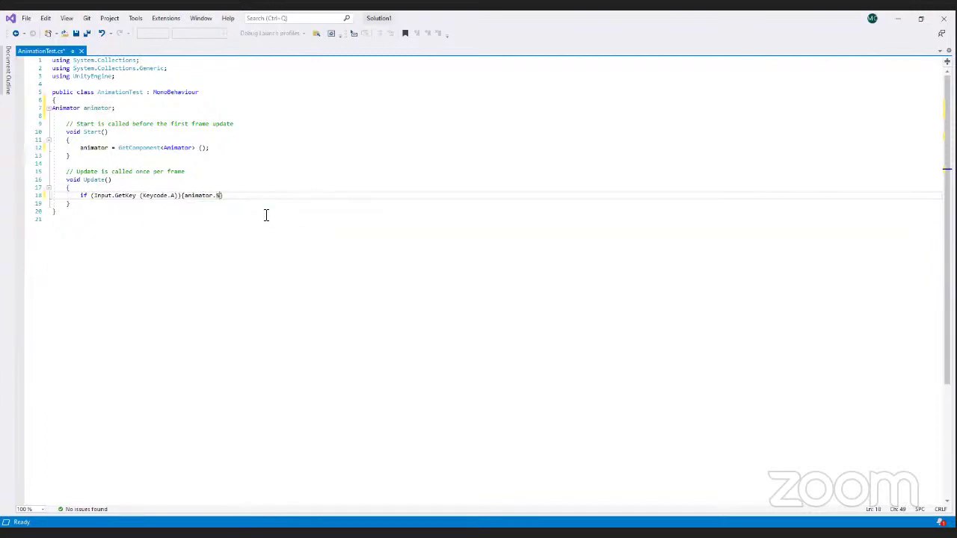
pyautogui.write('etIn')
pyautogui.press('BackSpace')
pyautogui.press('BackSpace')
pyautogui.write('Integer')
pyautogui.write(' (')
pyautogui.write('Anim')
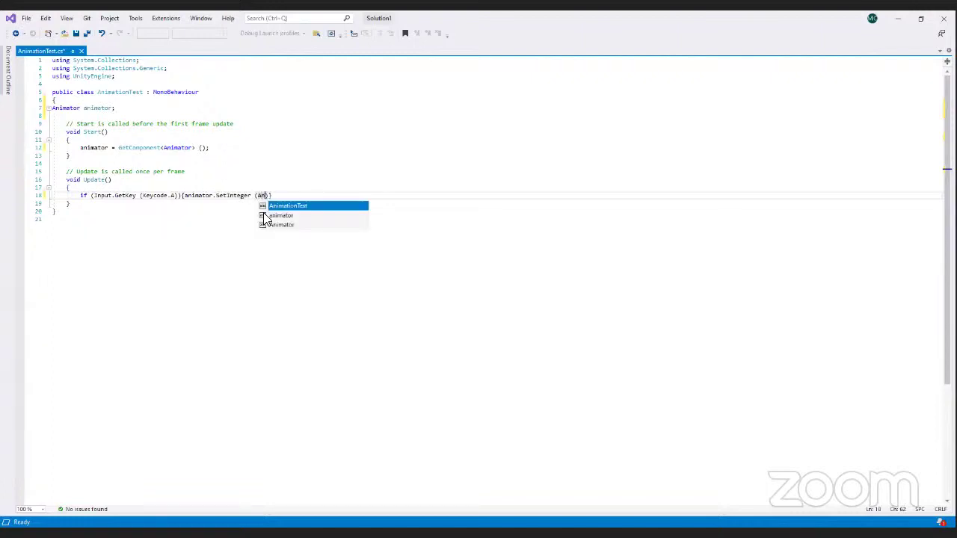
pyautogui.write('St')
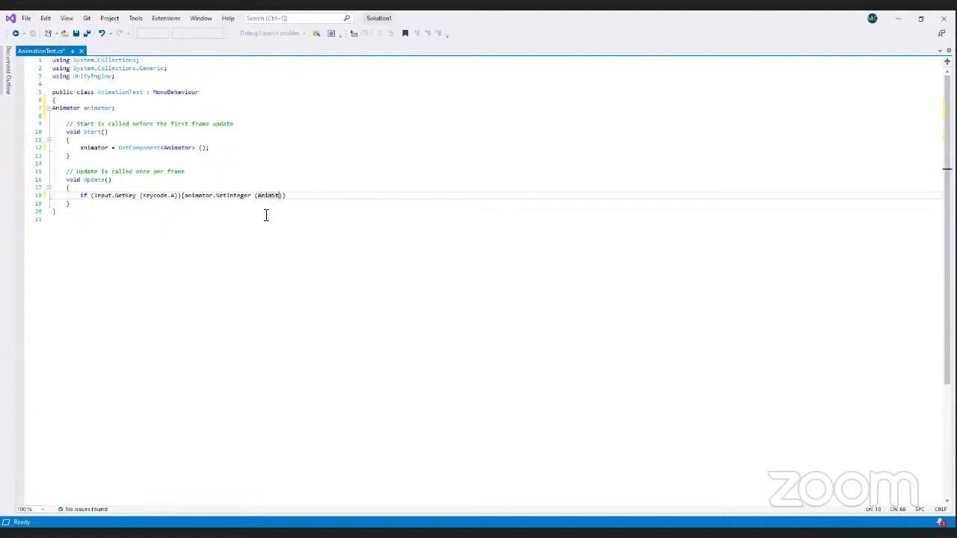
pyautogui.write('ate')
# Put the AnimState argument of the SetInteger call in double quotes and add 1 as the second argument.
pyautogui.click(267, 195)
pyautogui.write('"')
pyautogui.press('Right')
pyautogui.press('BackSpace')
pyautogui.hotkey('ctrl', 'd')
pyautogui.hotkey('ctrl', 'z')
pyautogui.hotkey('ctrl', 'BackSpace')
pyautogui.write('AnimSteate,')
pyautogui.press('BackSpace')
pyautogui.press('Delete')
pyautogui.write('1')
pyautogui.click(318, 211)
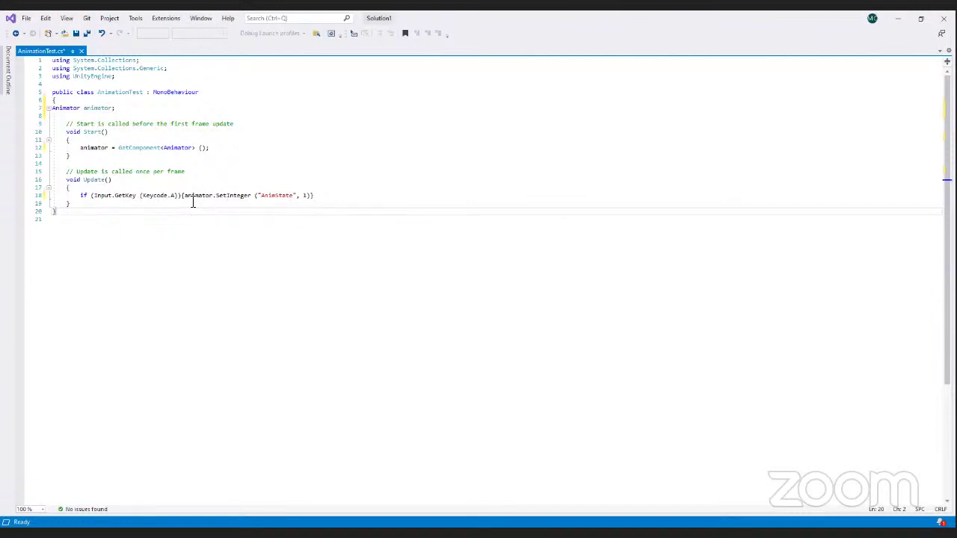
# Move the if block's closing brace to its own line and end the SetInteger call with a semicolon.
pyautogui.click(332, 197)
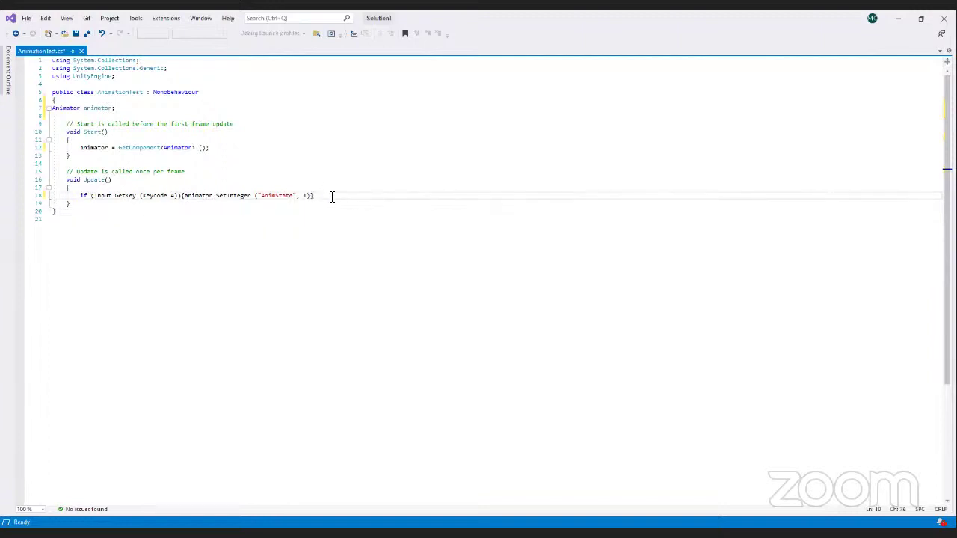
pyautogui.press('Left')
pyautogui.press('Return')
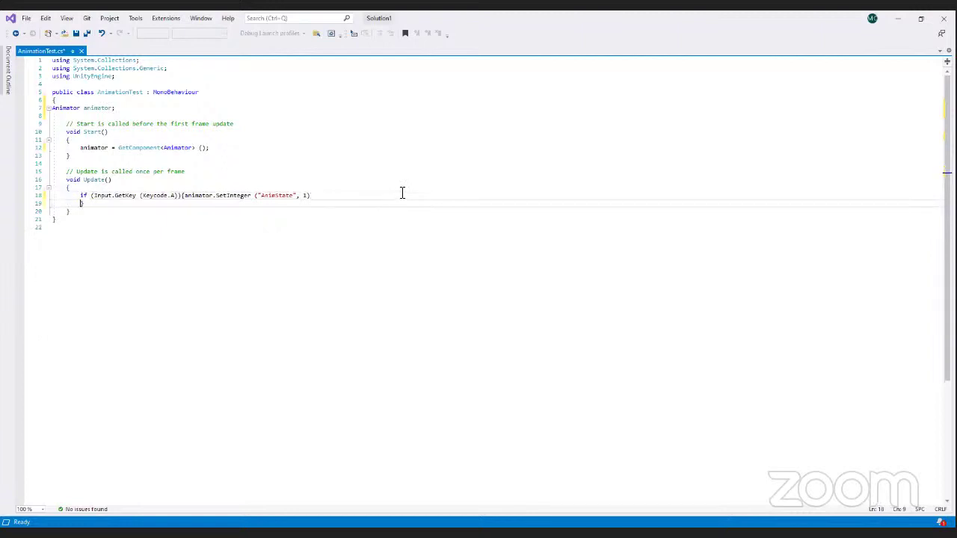
pyautogui.click(383, 197)
pyautogui.write(';')
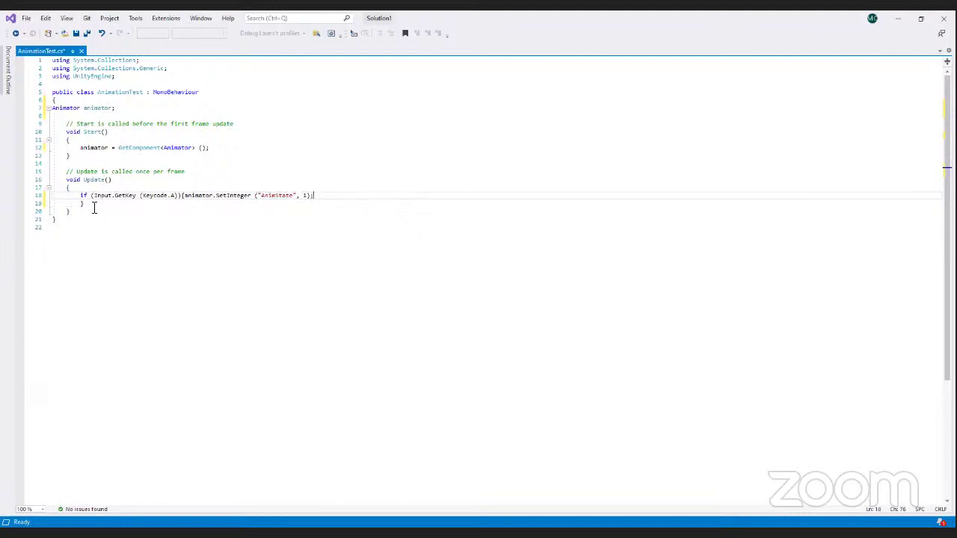
# Add an empty else block after the if block's closing brace, with one blank line inside it.
pyautogui.click(188, 208)
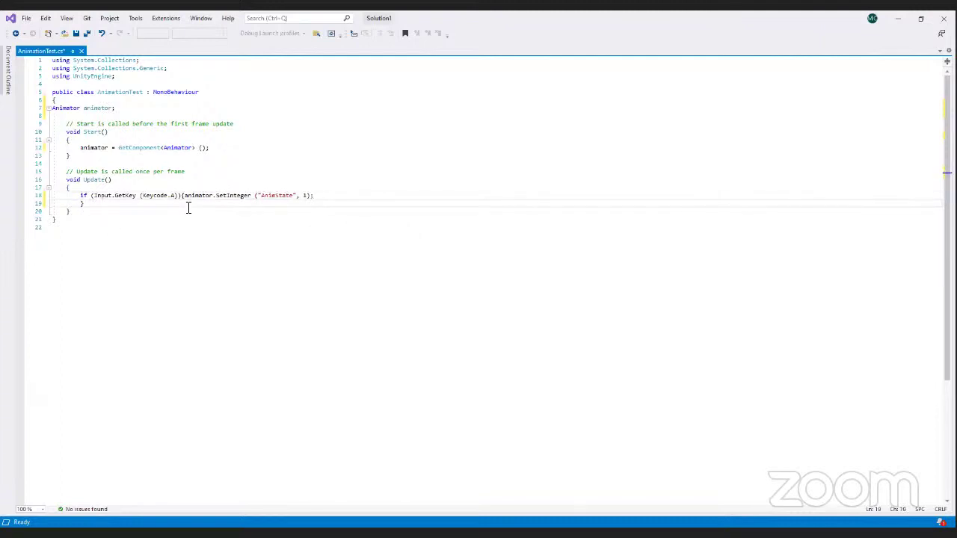
pyautogui.write('else')
pyautogui.write('{')
pyautogui.press('Return')
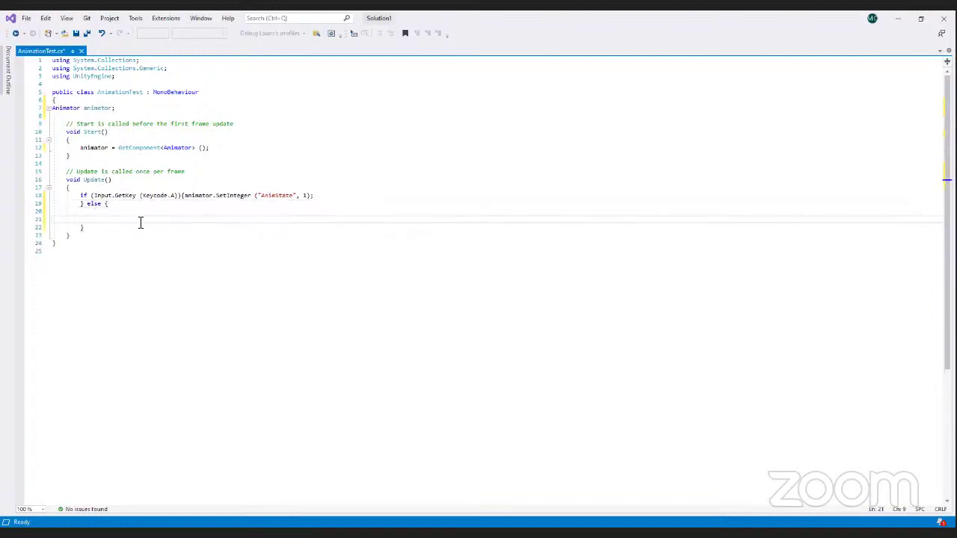
pyautogui.press('BackSpace')
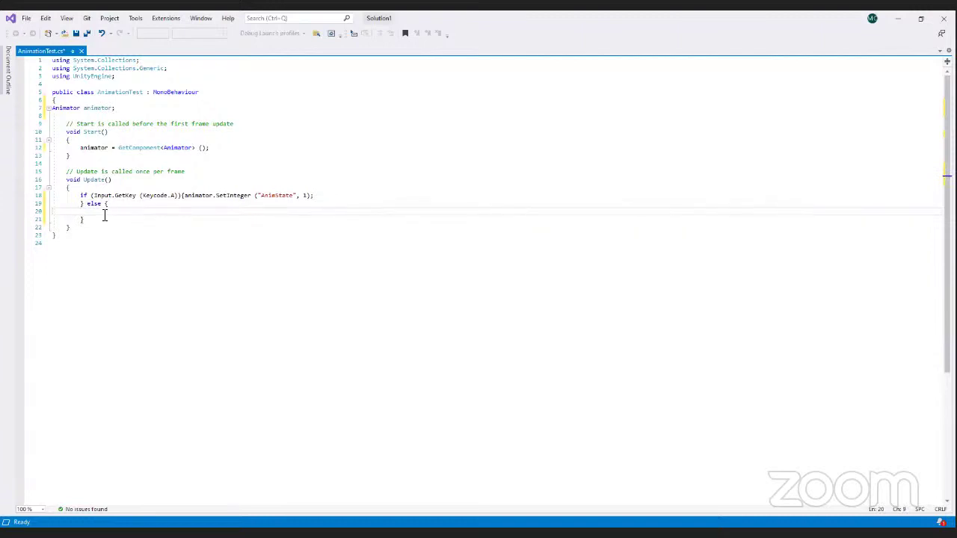
# Write the statement animator.SetInteger ("AnimState", 0); inside the else block.
pyautogui.write('animator')
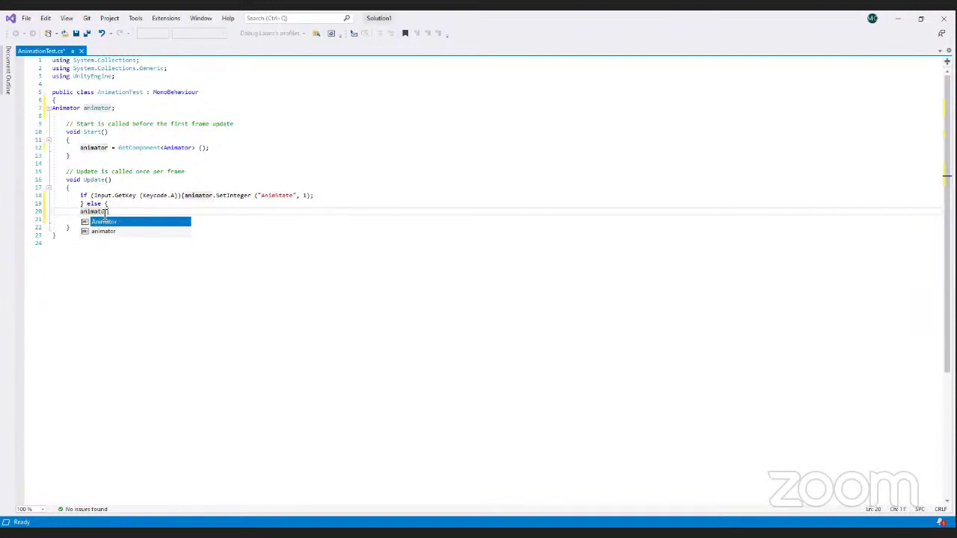
pyautogui.write('.S')
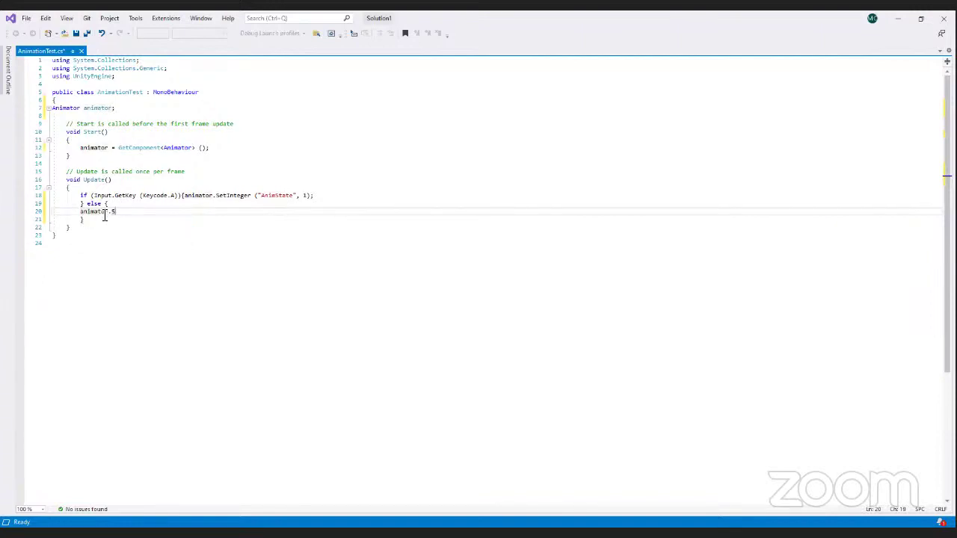
pyautogui.write('etInter')
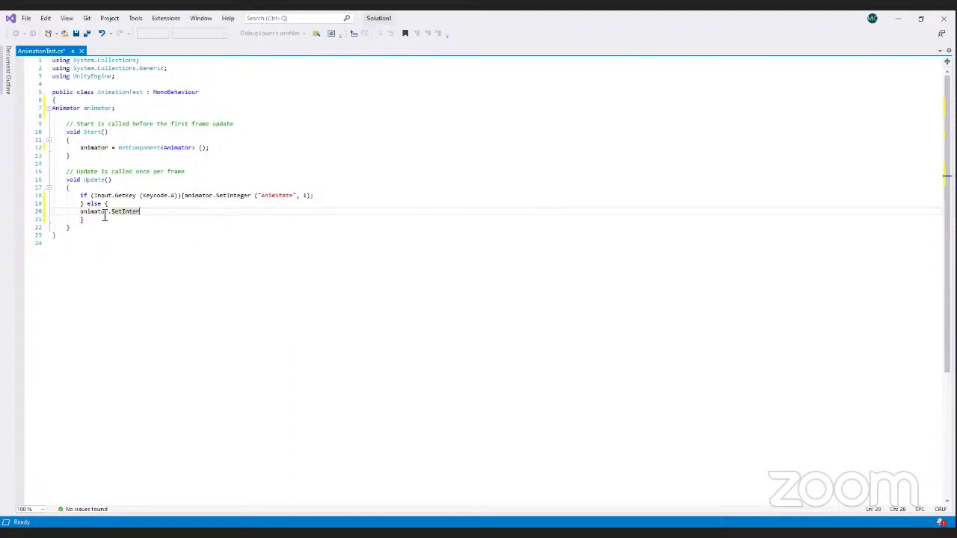
pyautogui.press('BackSpace')
pyautogui.write('g')
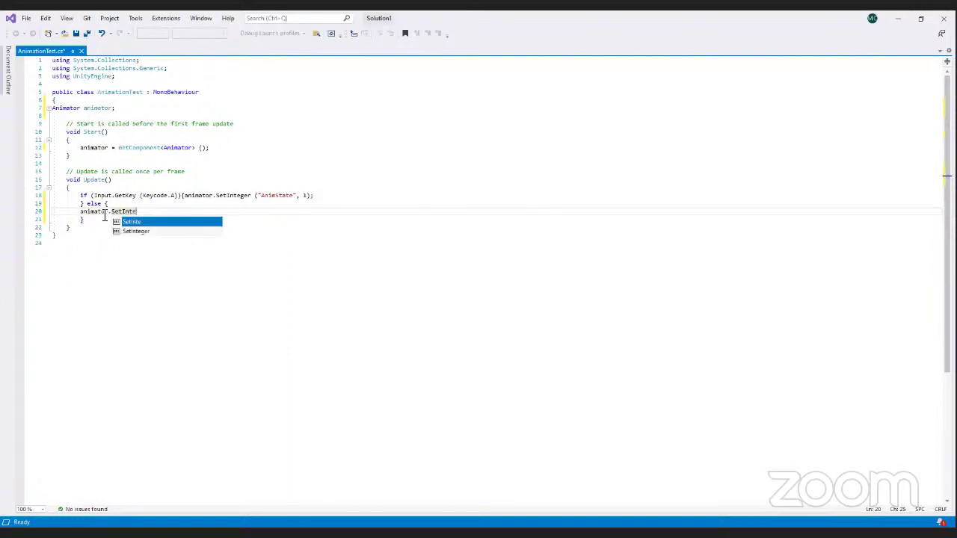
pyautogui.write('er')
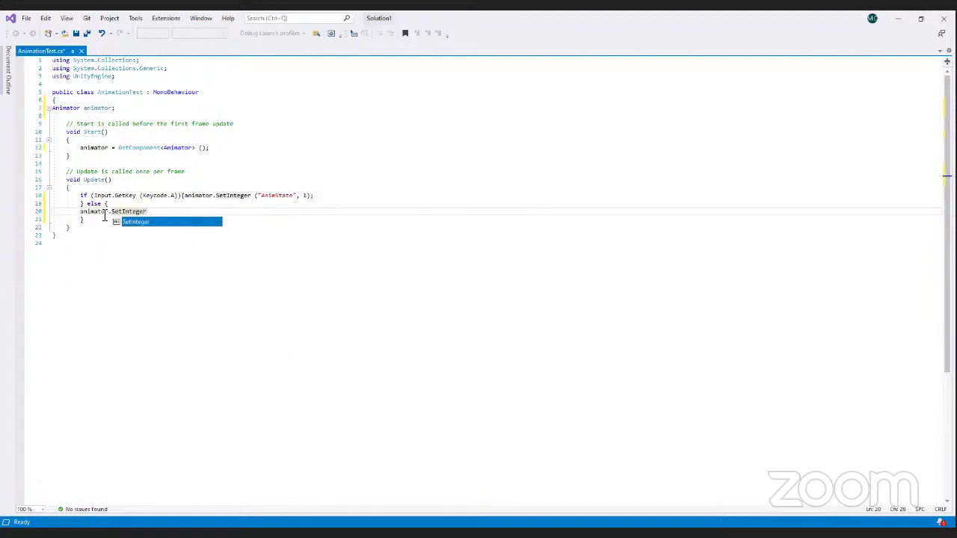
pyautogui.write(' (')
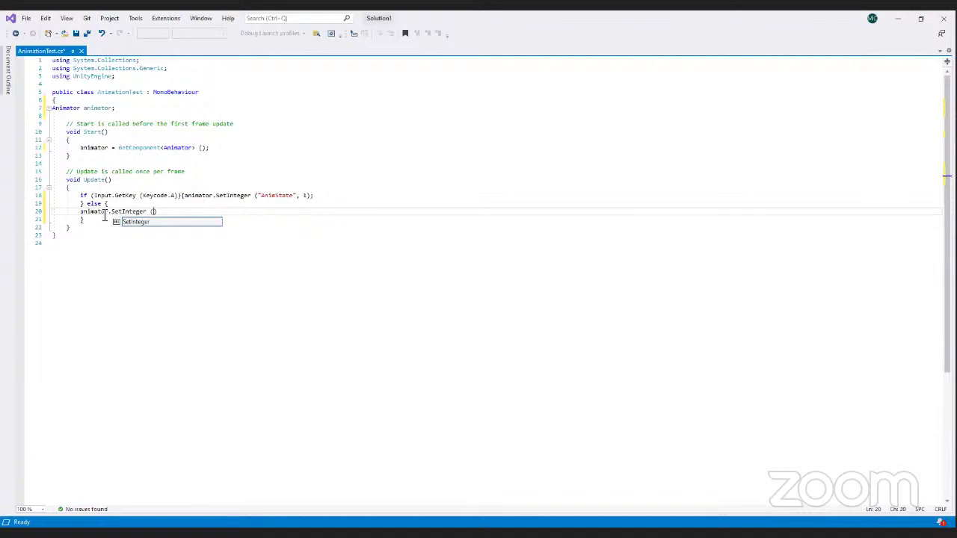
pyautogui.write('"animState')
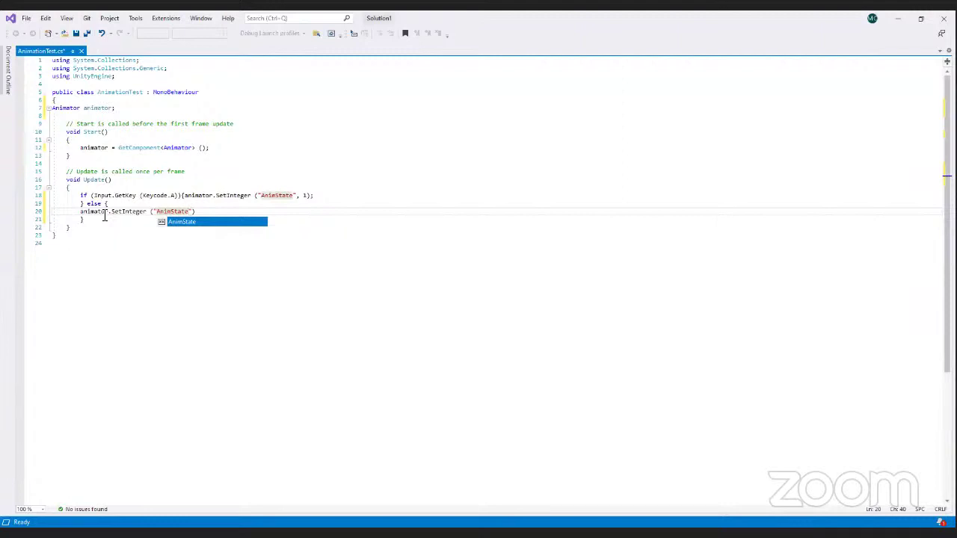
pyautogui.write('",')
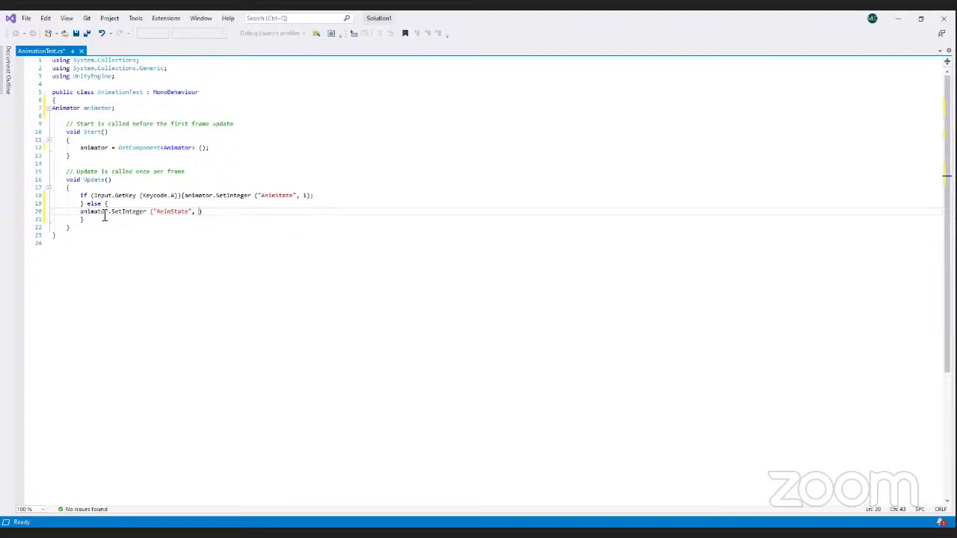
pyautogui.write(' 0')
pyautogui.click(207, 212)
pyautogui.write(';')
# Save AnimationTest.cs and close the code editor to return to Unity.
pyautogui.click(24, 18)
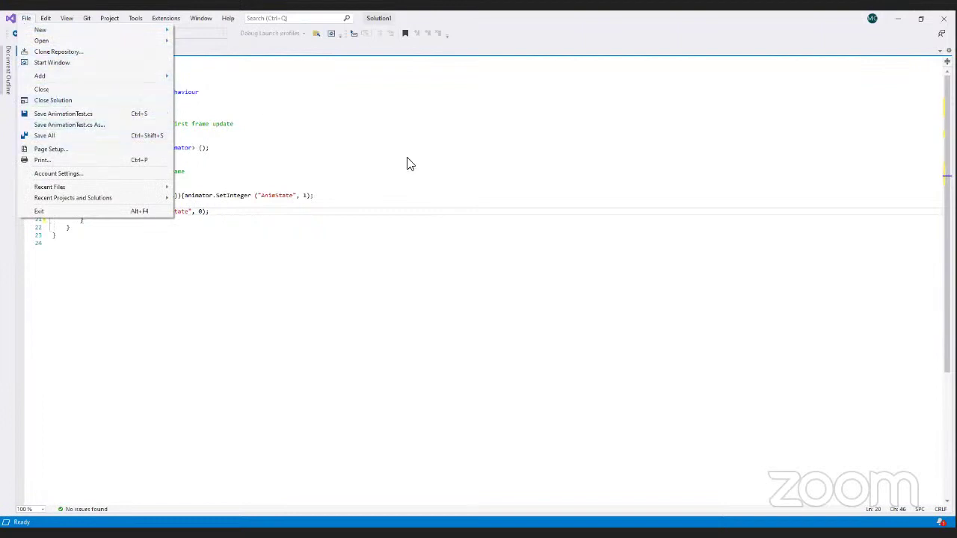
pyautogui.click(284, 154)
pyautogui.hotkey('ctrl', 's')
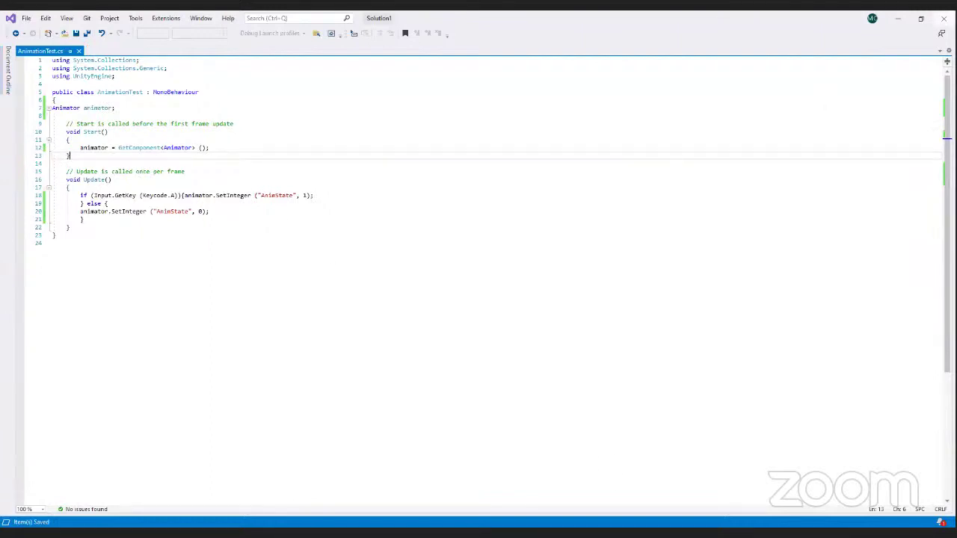
pyautogui.click(944, 18)
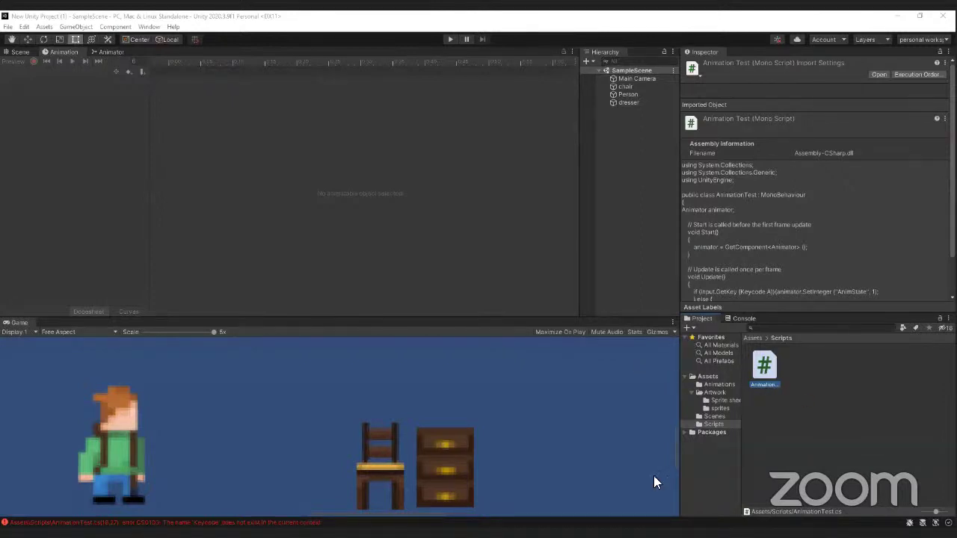
# Attach the AnimationTest script to the Person object as a component.
pyautogui.click(636, 93)
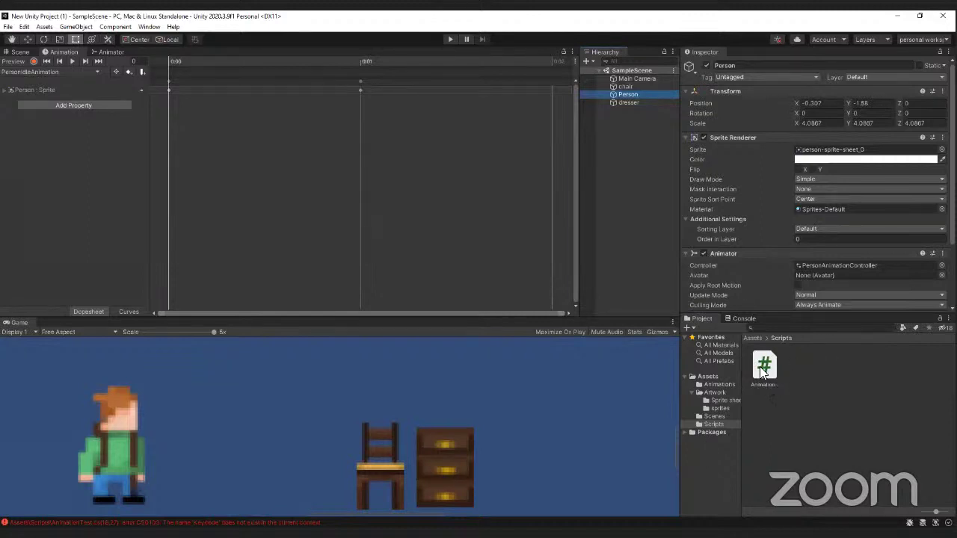
pyautogui.moveTo(774, 372); pyautogui.dragTo(630, 93)
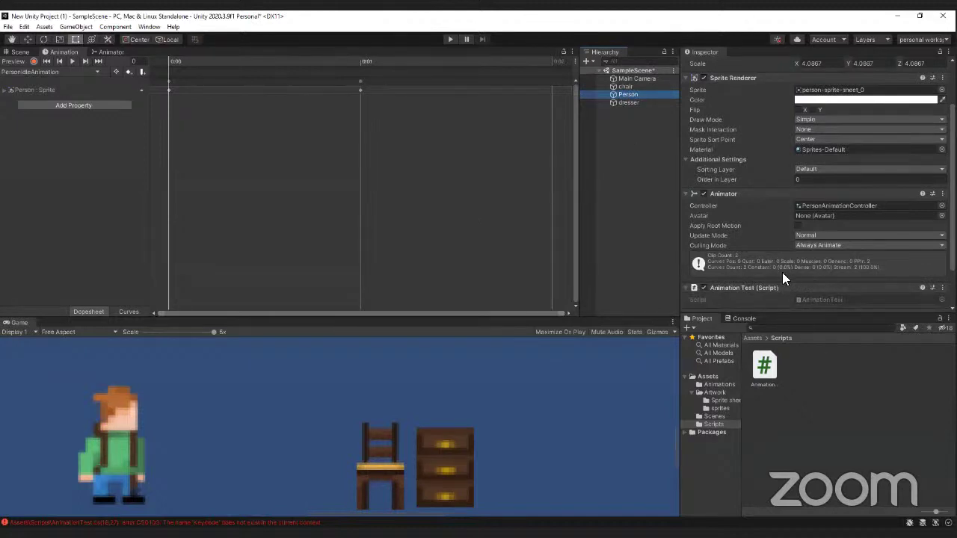
pyautogui.scroll(-2, 788, 272)
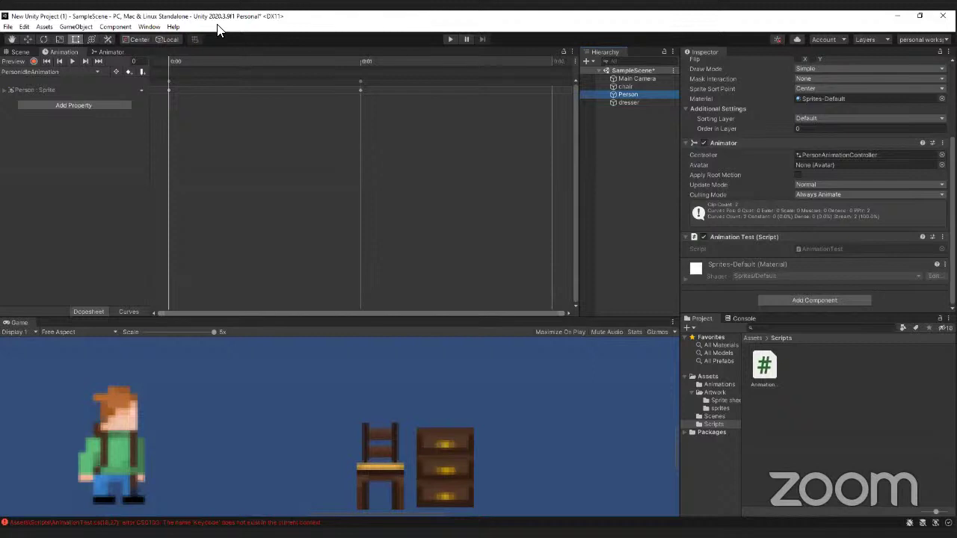
# Try to play the scene and open the AnimationTest.cs Keycode compiler error from the Console.
pyautogui.click(450, 39)
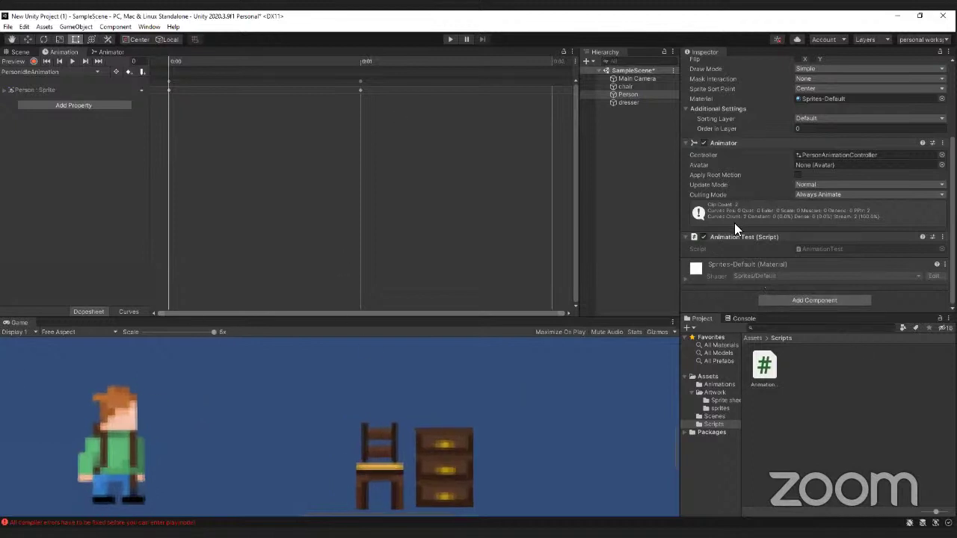
pyautogui.click(743, 320)
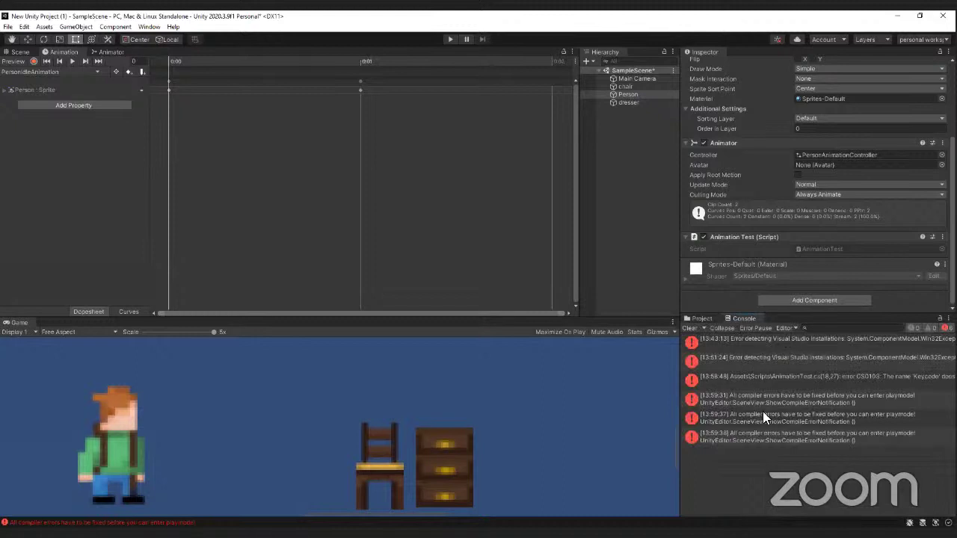
pyautogui.click(757, 378)
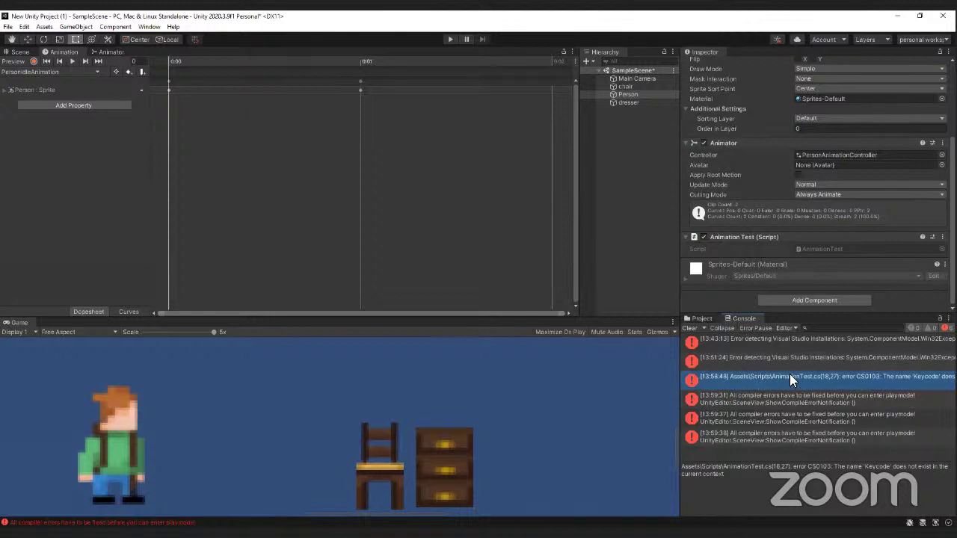
pyautogui.doubleClick(790, 376)
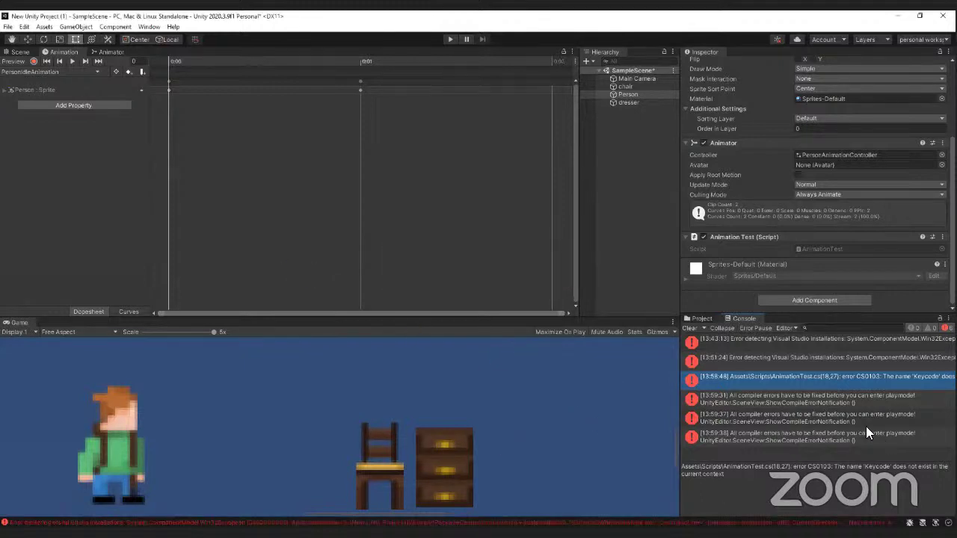
# Show the project's Scripts folder again and play the scene to test Person's key-driven animation, stopping play mode at the end.
pyautogui.click(694, 319)
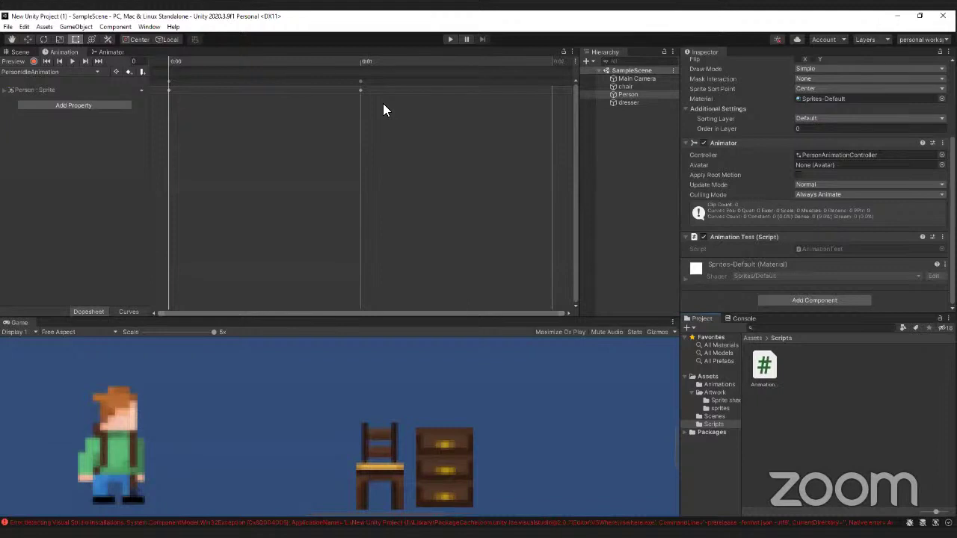
pyautogui.click(450, 38)
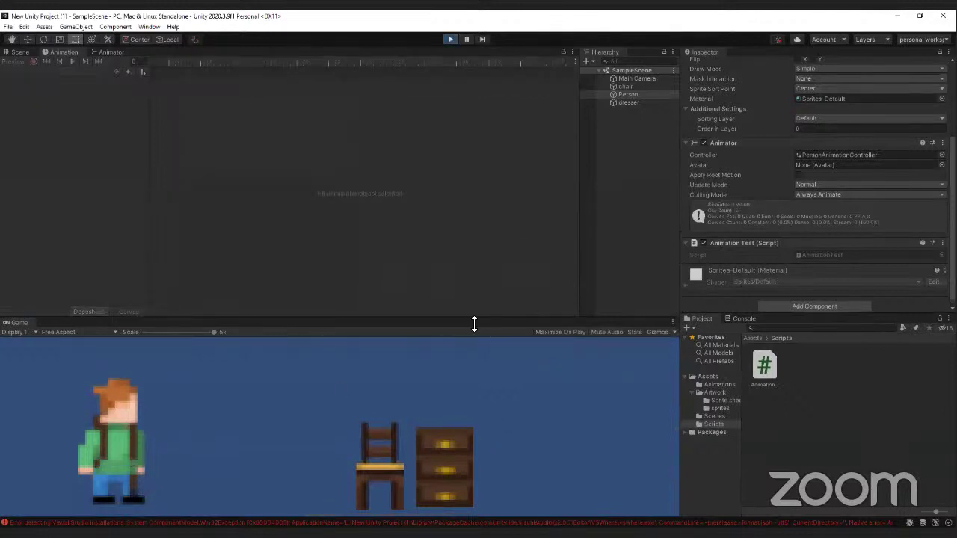
pyautogui.press('Right')
pyautogui.click(226, 389)
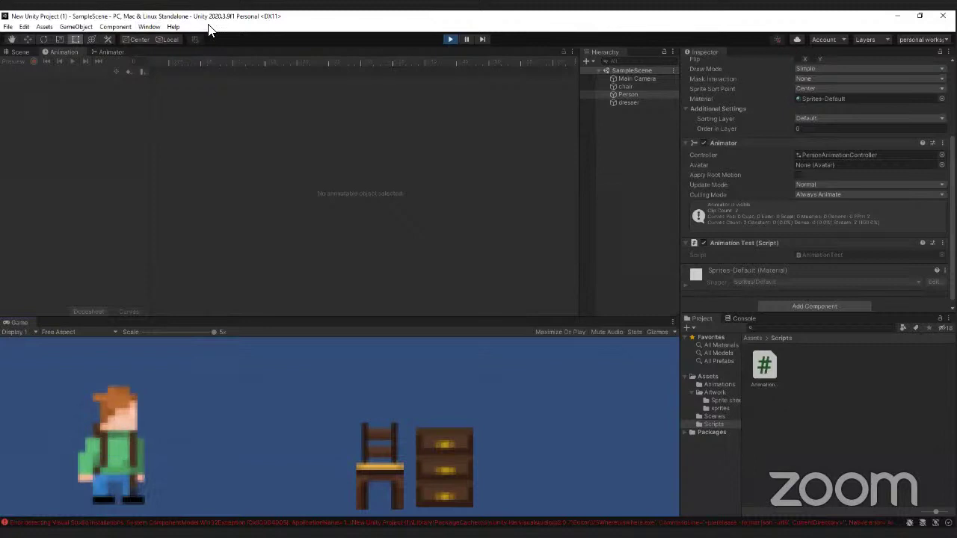
pyautogui.click(449, 39)
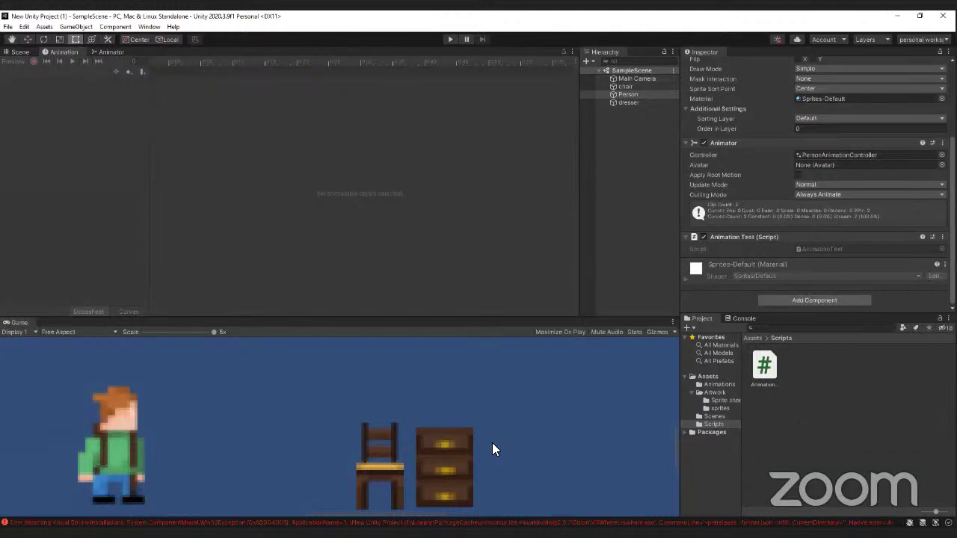
pyautogui.rightClick(801, 405)
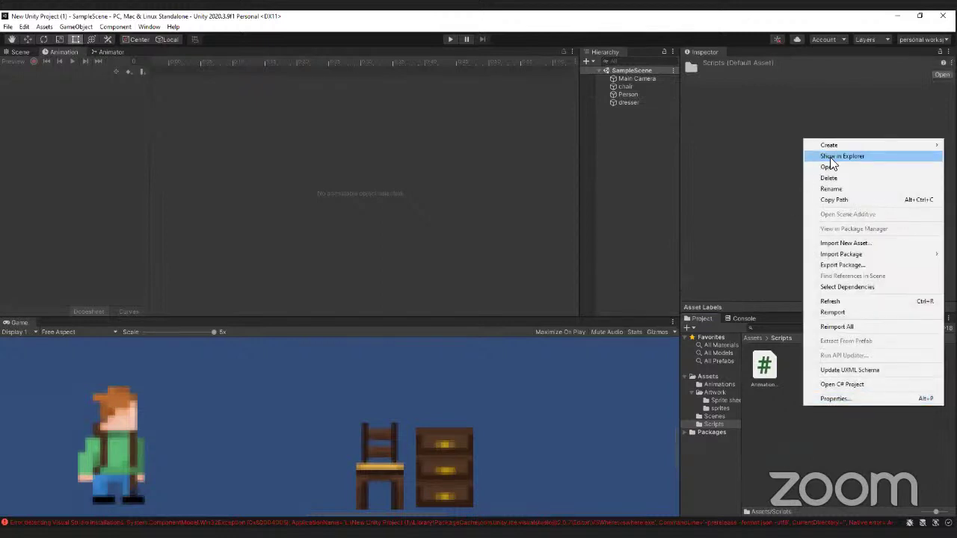
pyautogui.moveTo(841, 145)
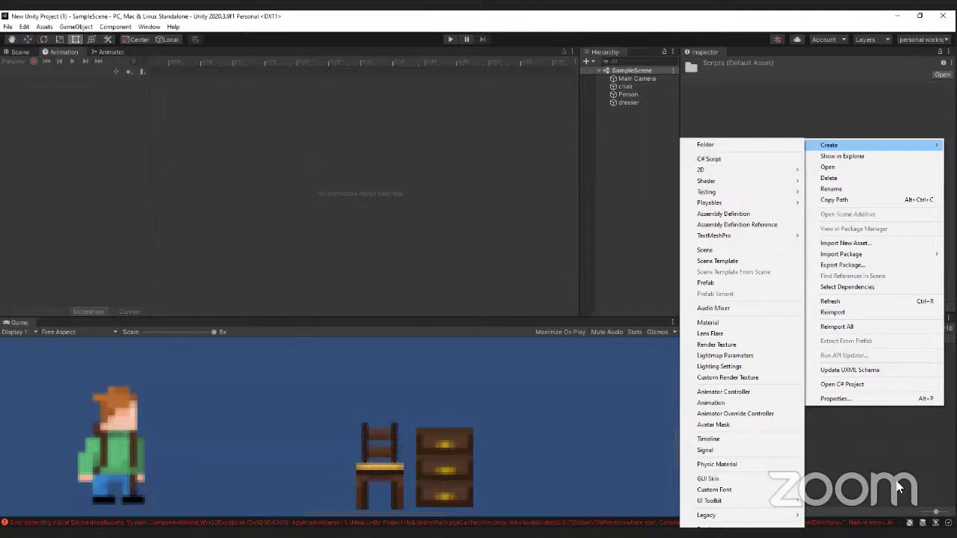
pyautogui.click(874, 424)
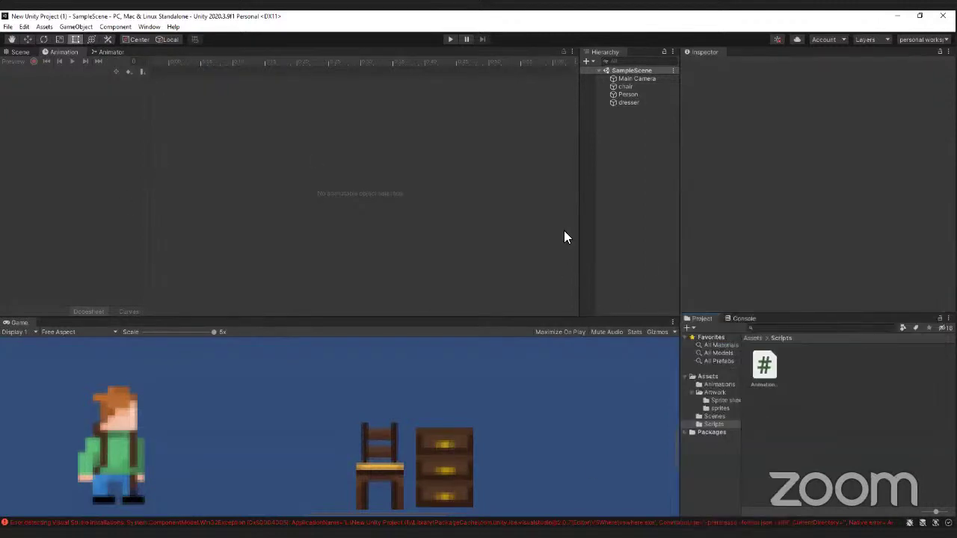